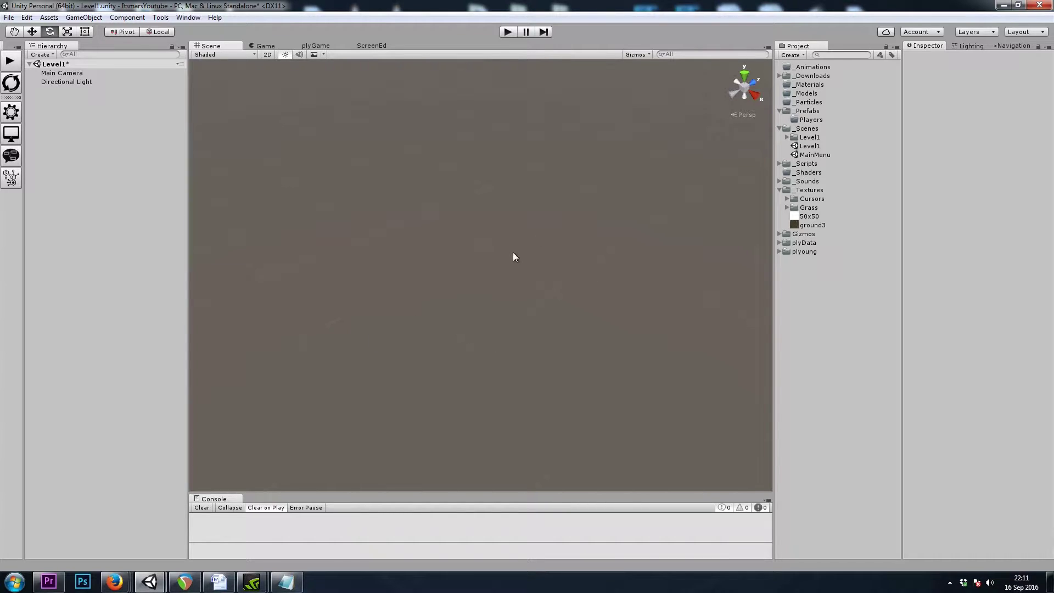
Add a 3D plane to the scene at position 0,0,0 and frame it in view
{"action": "right_click", "coordinate": [61, 155]}
{"action": "mouse_move", "coordinate": [110, 259]}
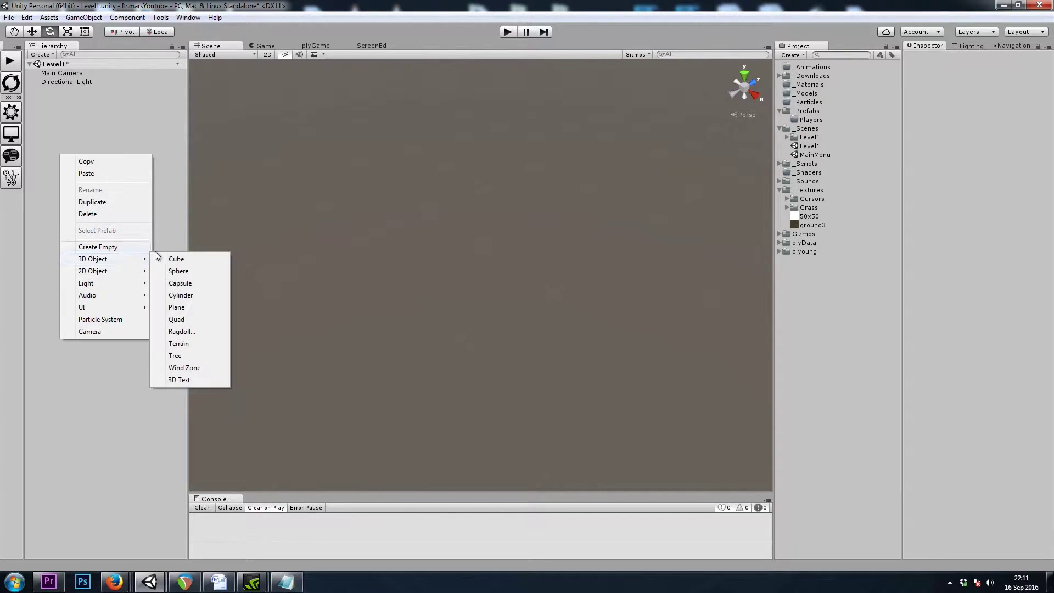
{"action": "left_click", "coordinate": [177, 307]}
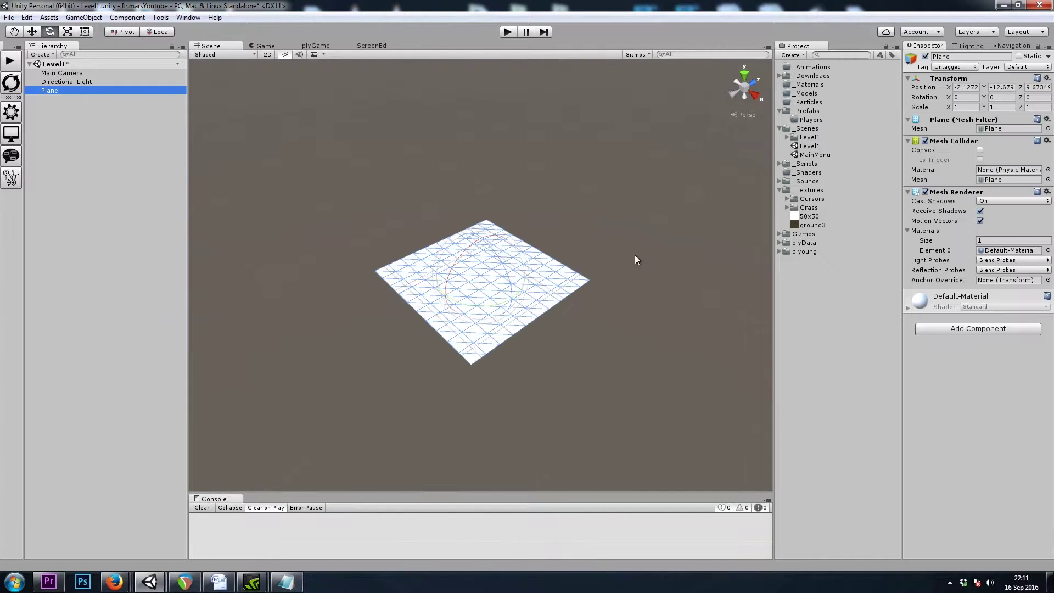
{"action": "scroll", "coordinate": [492, 279], "scroll_direction": "up", "scroll_amount": 3}
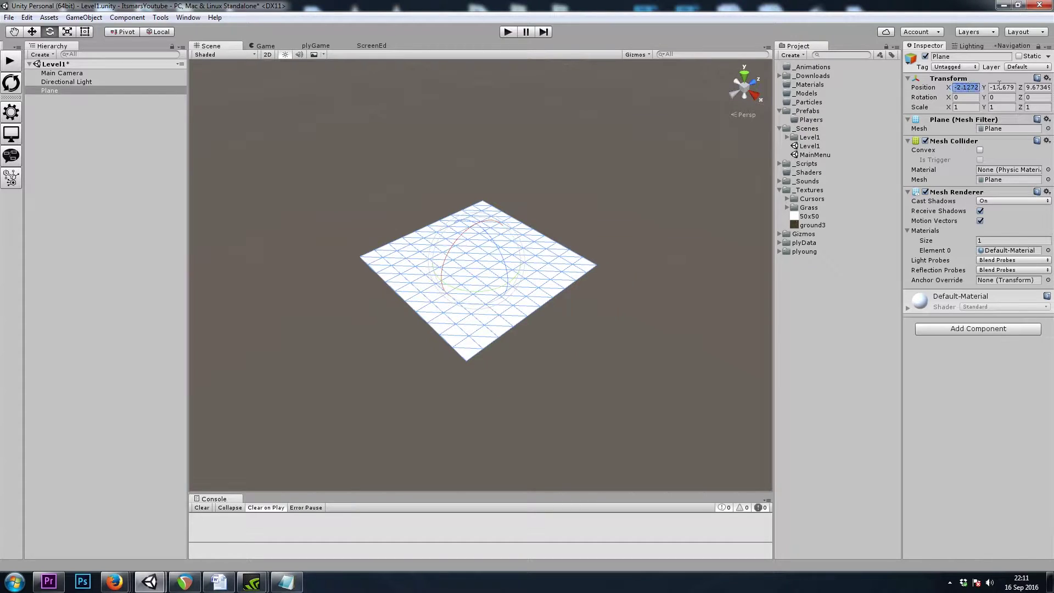
{"action": "type", "text": "0"}
{"action": "key", "text": "Tab"}
{"action": "type", "text": "0"}
{"action": "key", "text": "Tab"}
{"action": "type", "text": "0"}
{"action": "left_click_drag", "start_coordinate": [693, 121], "coordinate": [387, 216], "text": "alt"}
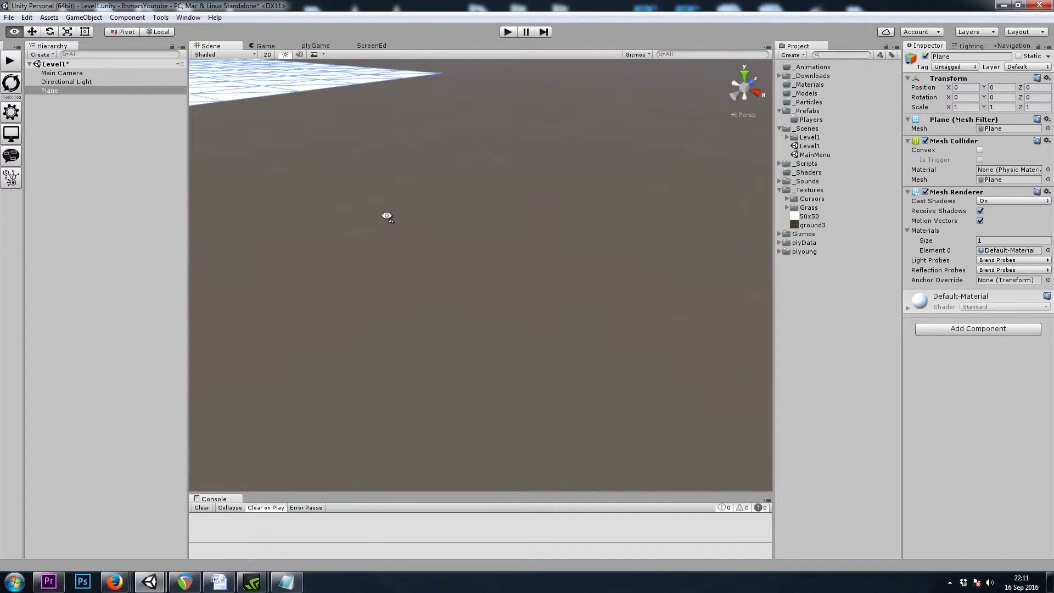
{"action": "double_click", "coordinate": [74, 89]}
{"action": "scroll", "coordinate": [445, 277], "scroll_direction": "up", "scroll_amount": 5}
{"action": "left_click_drag", "start_coordinate": [446, 277], "coordinate": [375, 271], "text": "alt"}
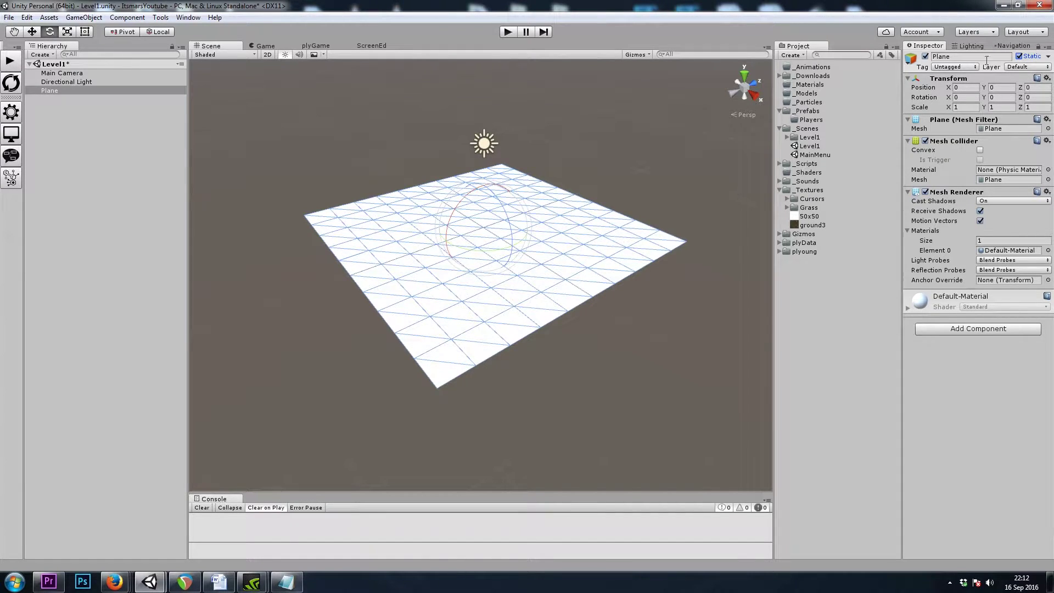
Put the plane on the Floor layer and close the Navigation tab
{"action": "left_click", "coordinate": [1018, 67]}
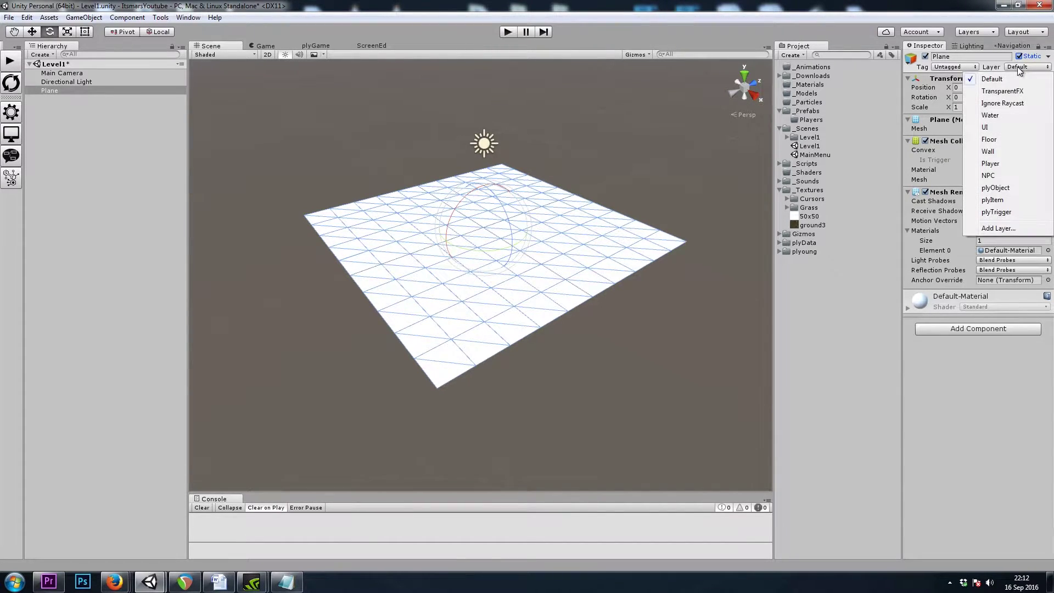
{"action": "left_click", "coordinate": [993, 140]}
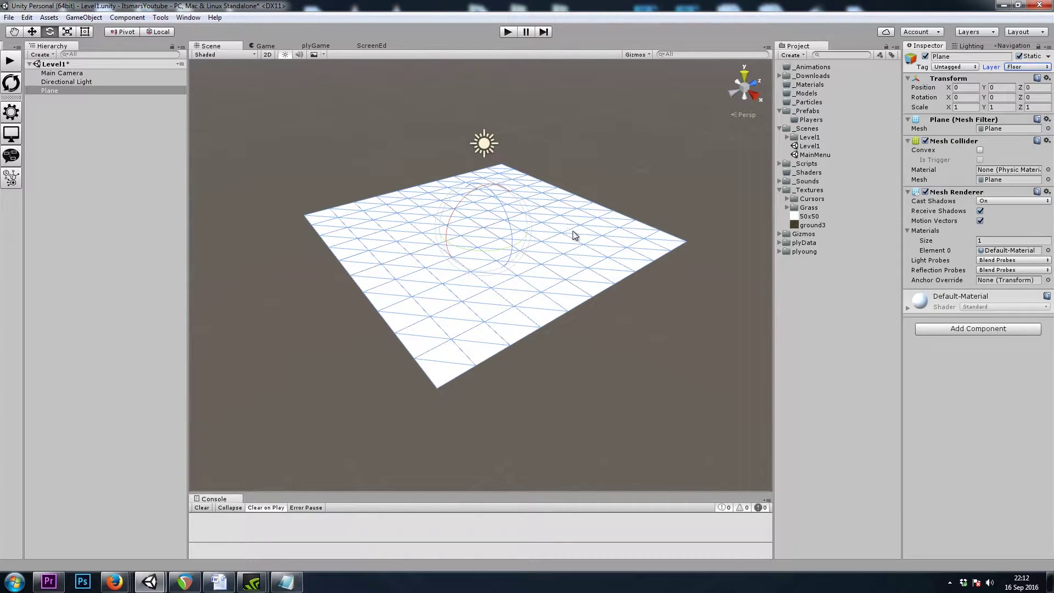
{"action": "right_click", "coordinate": [1009, 45]}
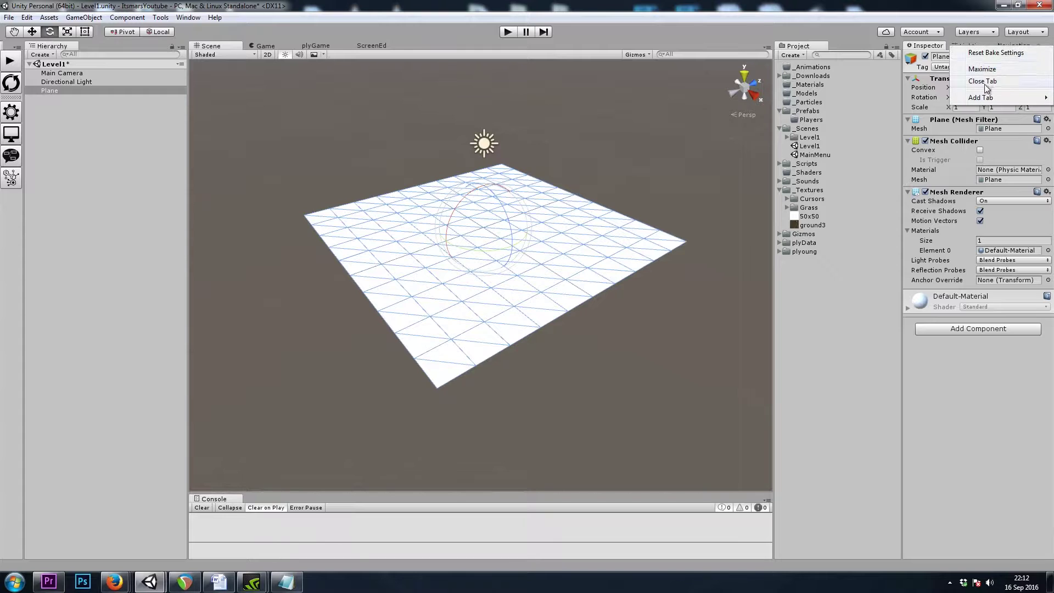
{"action": "left_click", "coordinate": [983, 80]}
Scale the plane uniformly to about 2.55 and expand the _Downloads folder in Project
{"action": "key", "text": "r"}
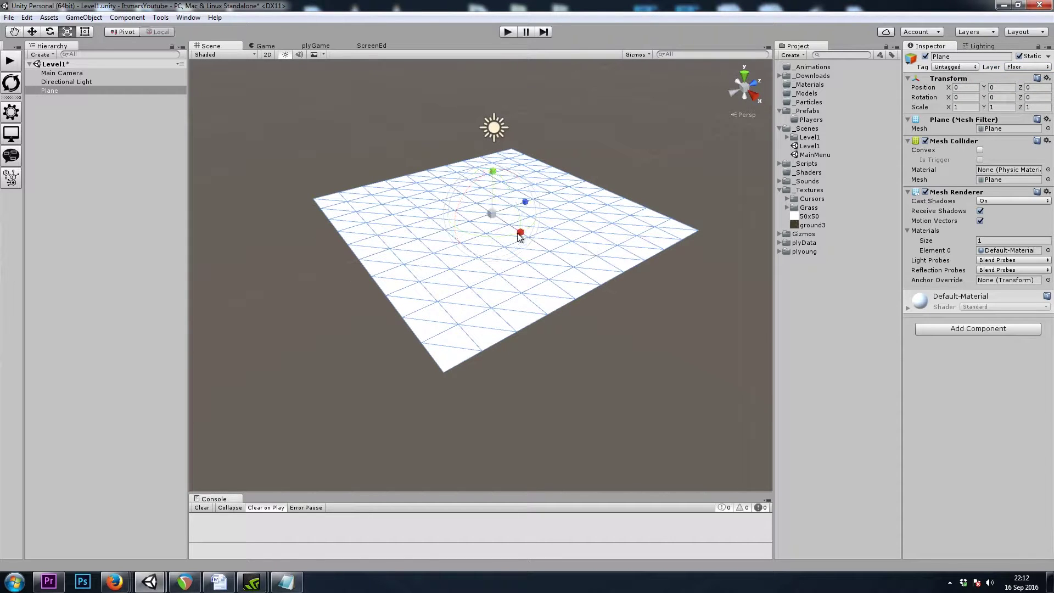
{"action": "left_click_drag", "start_coordinate": [492, 214], "coordinate": [510, 252]}
{"action": "left_click", "coordinate": [781, 76]}
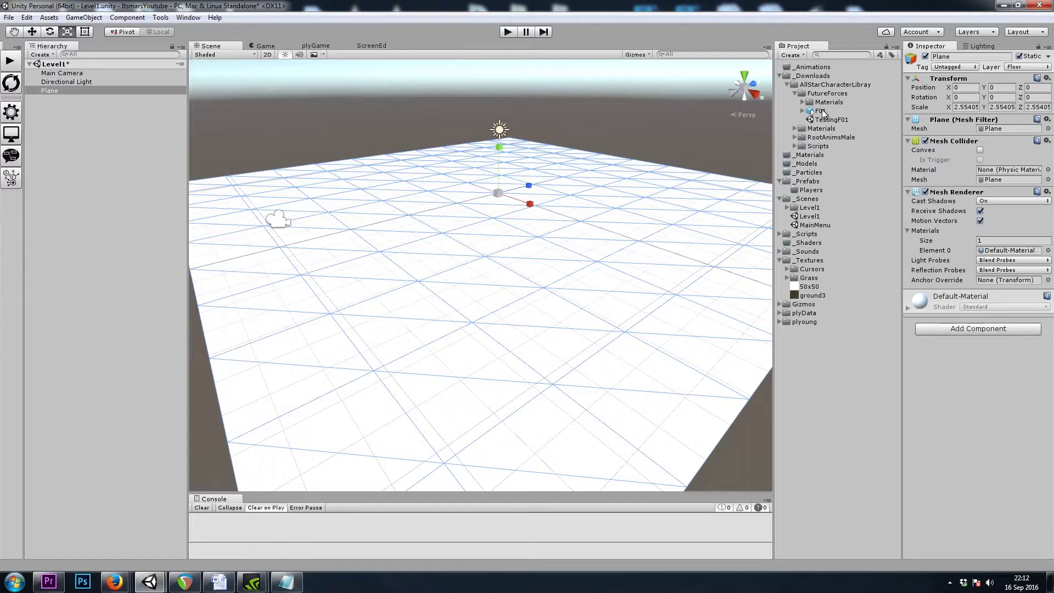
Drop the F01 character prefab onto the plane and frame it in the Scene view
{"action": "left_click_drag", "start_coordinate": [823, 113], "coordinate": [394, 208]}
{"action": "key", "text": "f"}
{"action": "left_click", "coordinate": [347, 214]}
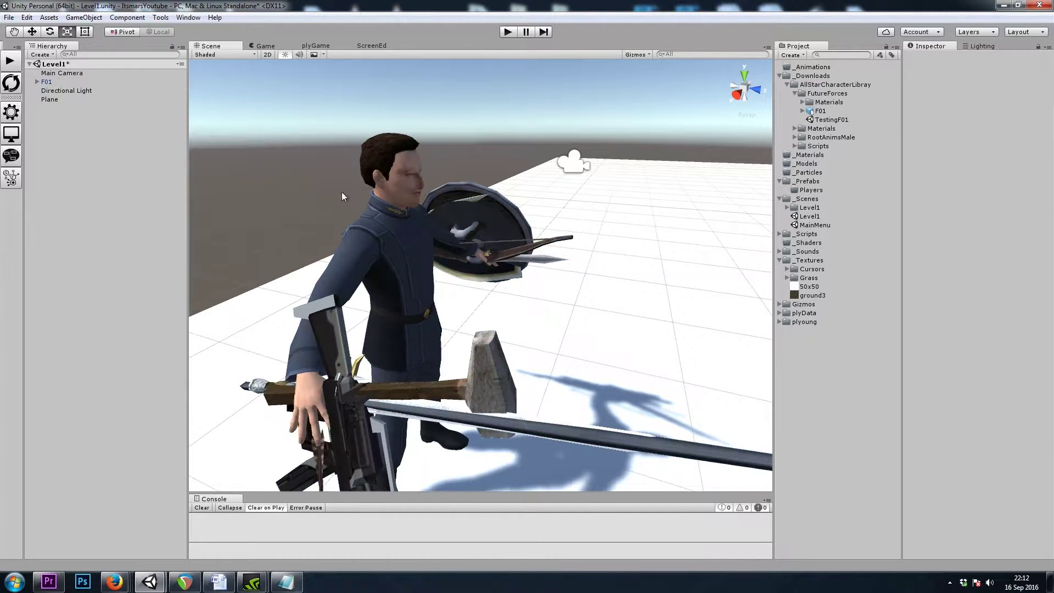
{"action": "mouse_move", "coordinate": [529, 251]}
{"action": "left_mouse_down", "text": "alt"}
{"action": "mouse_move", "coordinate": [486, 244]}
{"action": "mouse_move", "coordinate": [495, 258]}
{"action": "mouse_move", "coordinate": [483, 299]}
{"action": "mouse_move", "coordinate": [438, 361]}
{"action": "mouse_move", "coordinate": [467, 302]}
{"action": "mouse_move", "coordinate": [525, 253]}
{"action": "left_mouse_up", "text": "alt"}
{"action": "scroll", "coordinate": [516, 247], "scroll_direction": "down", "scroll_amount": 5}
{"action": "scroll", "coordinate": [486, 244], "scroll_direction": "up", "scroll_amount": 3}
{"action": "scroll", "coordinate": [525, 254], "scroll_direction": "up", "scroll_amount": 6}
{"action": "scroll", "coordinate": [525, 254], "scroll_direction": "down", "scroll_amount": 5}
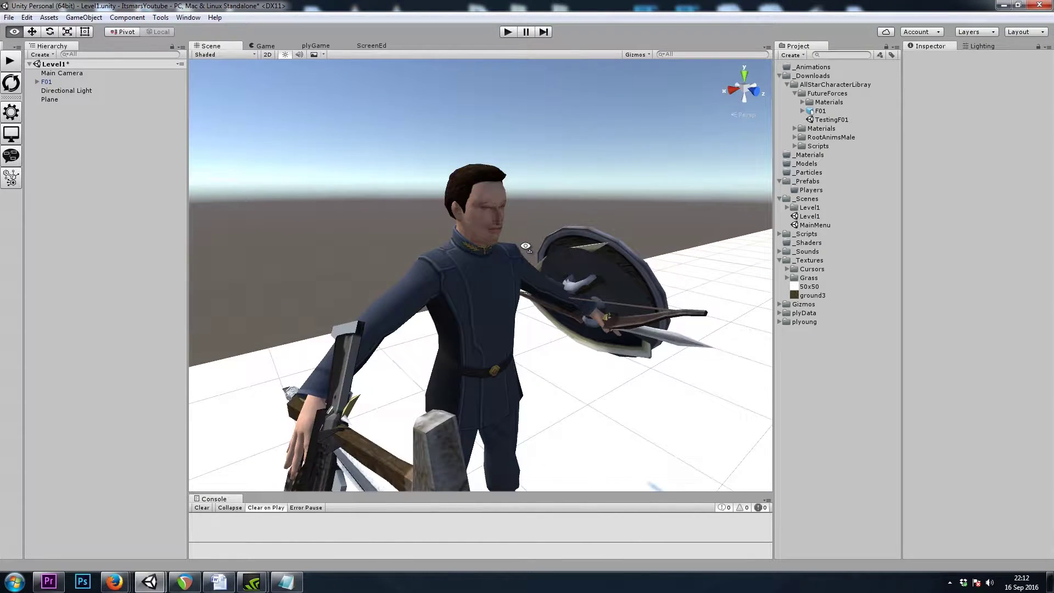
Deactivate F01's extra head meshes m01 through m10
{"action": "left_click", "coordinate": [493, 217]}
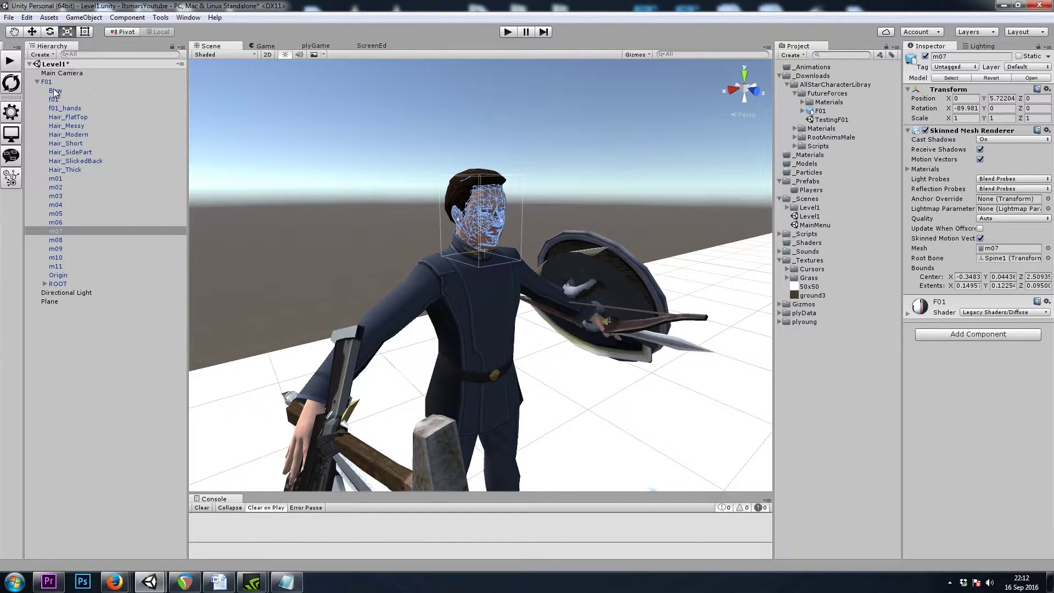
{"action": "left_click", "coordinate": [64, 179]}
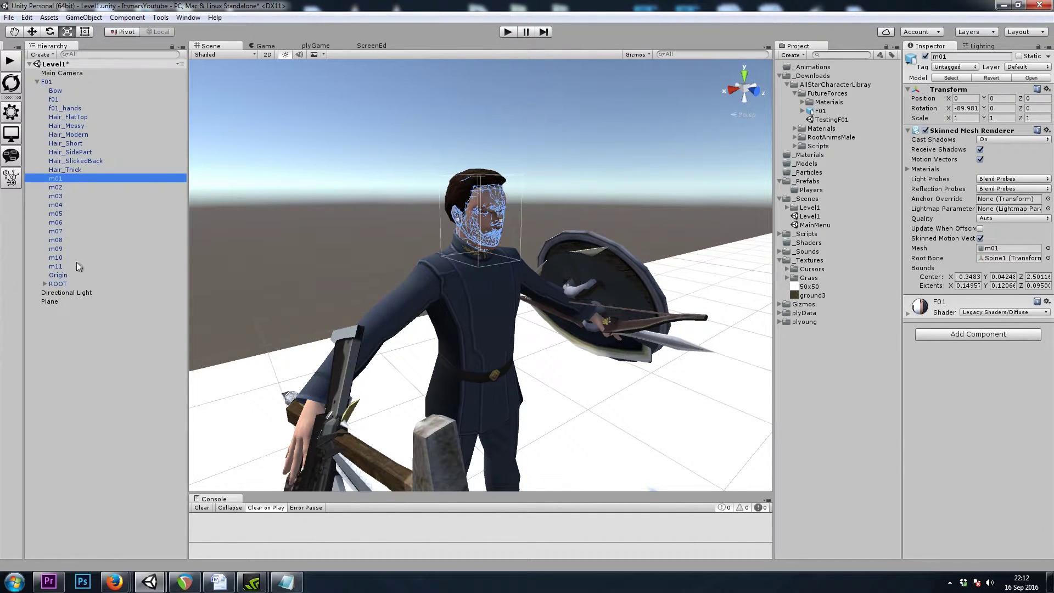
{"action": "left_click", "coordinate": [63, 257], "text": "shift"}
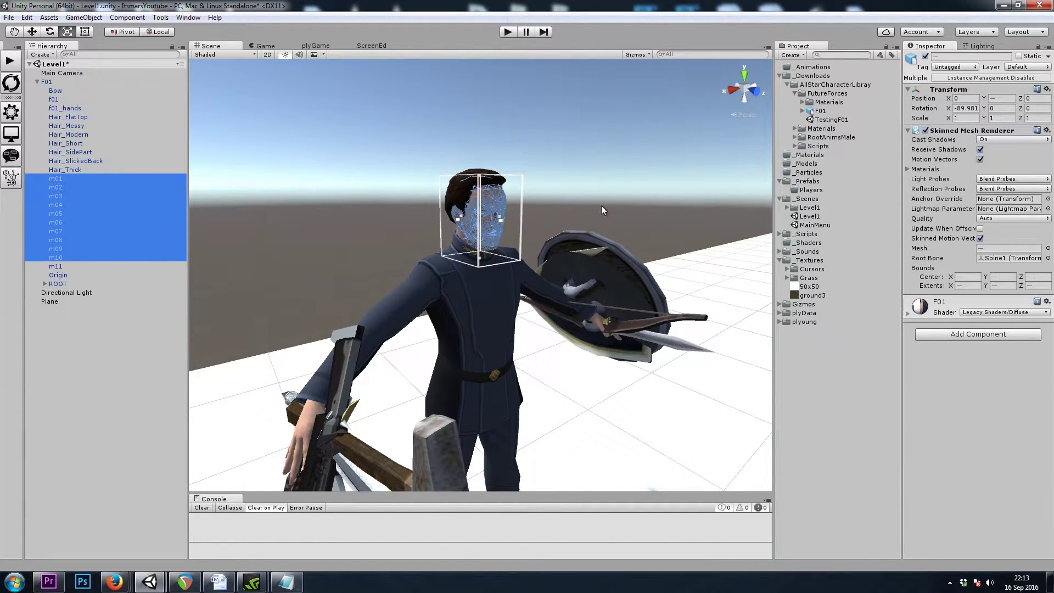
{"action": "key", "text": "alt+shift+a"}
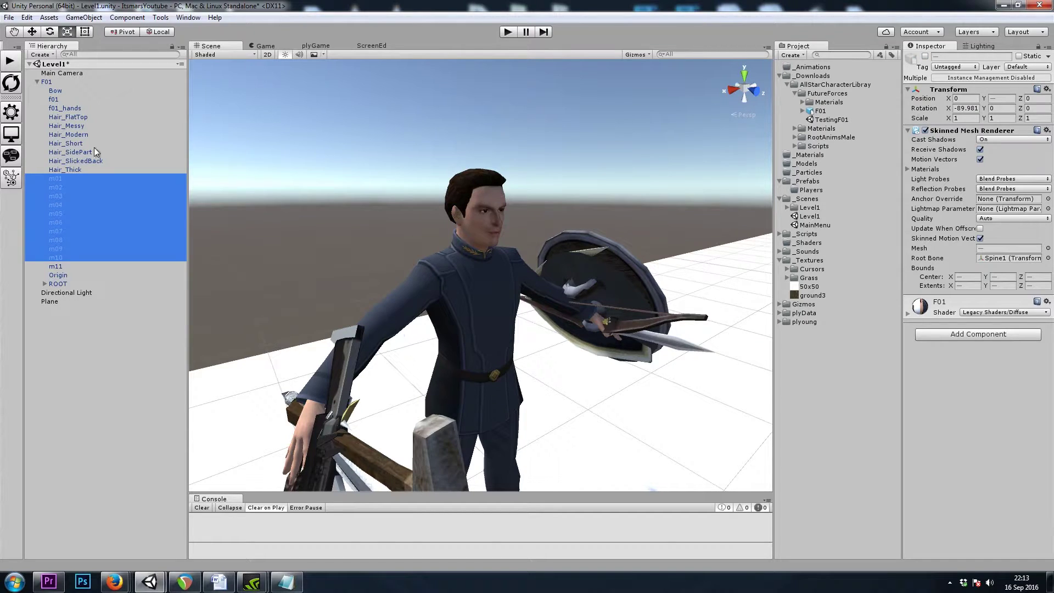
Hide hairstyles Hair_FlatTop through Hair_Thick, keeping only Hair_SlickedBack active
{"action": "left_click", "coordinate": [74, 169]}
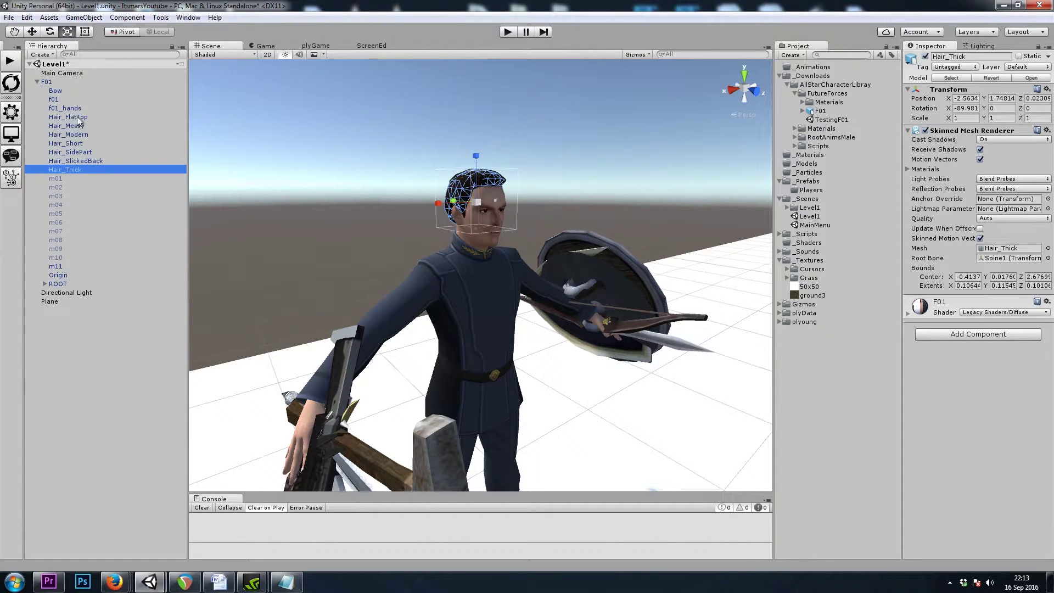
{"action": "left_click", "coordinate": [68, 117], "text": "shift"}
{"action": "key", "text": "alt+shift+a"}
{"action": "left_click", "coordinate": [84, 161]}
{"action": "key", "text": "alt+shift+a"}
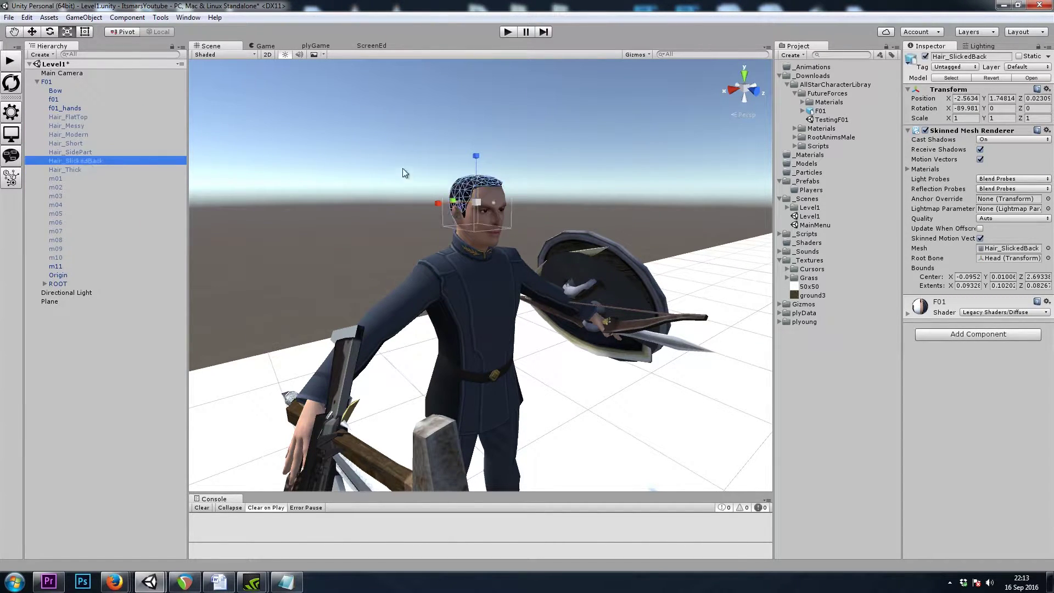
Hide the Bowstring, sword and shields through Shield03
{"action": "scroll", "coordinate": [599, 304], "scroll_direction": "down", "scroll_amount": 3}
{"action": "left_click_drag", "start_coordinate": [598, 305], "coordinate": [514, 229], "text": "alt"}
{"action": "left_click", "coordinate": [551, 266]}
{"action": "left_click", "coordinate": [552, 269]}
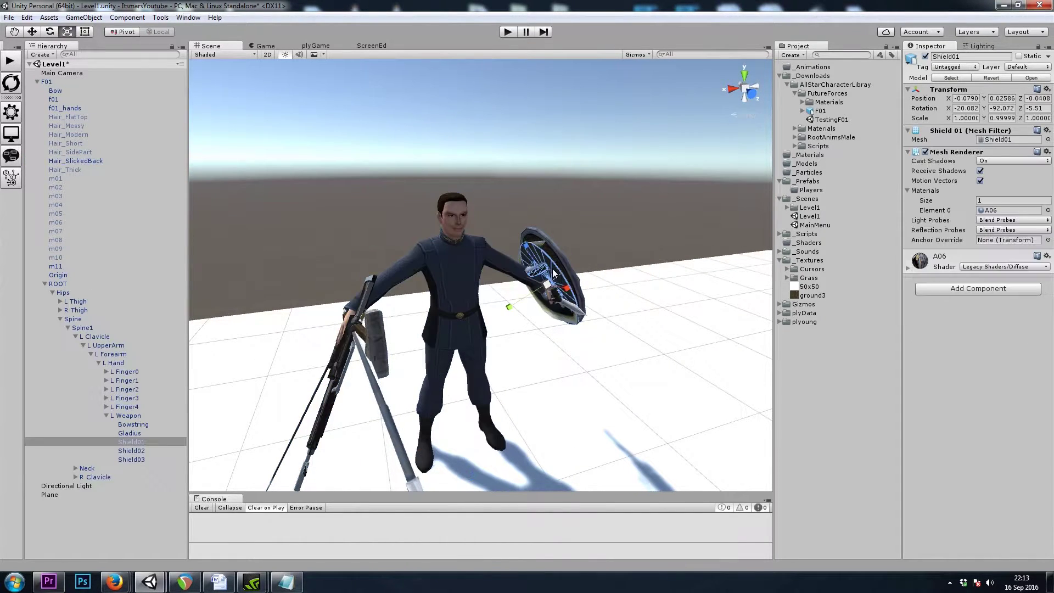
{"action": "left_click", "coordinate": [140, 426]}
{"action": "left_click", "coordinate": [139, 457], "text": "shift"}
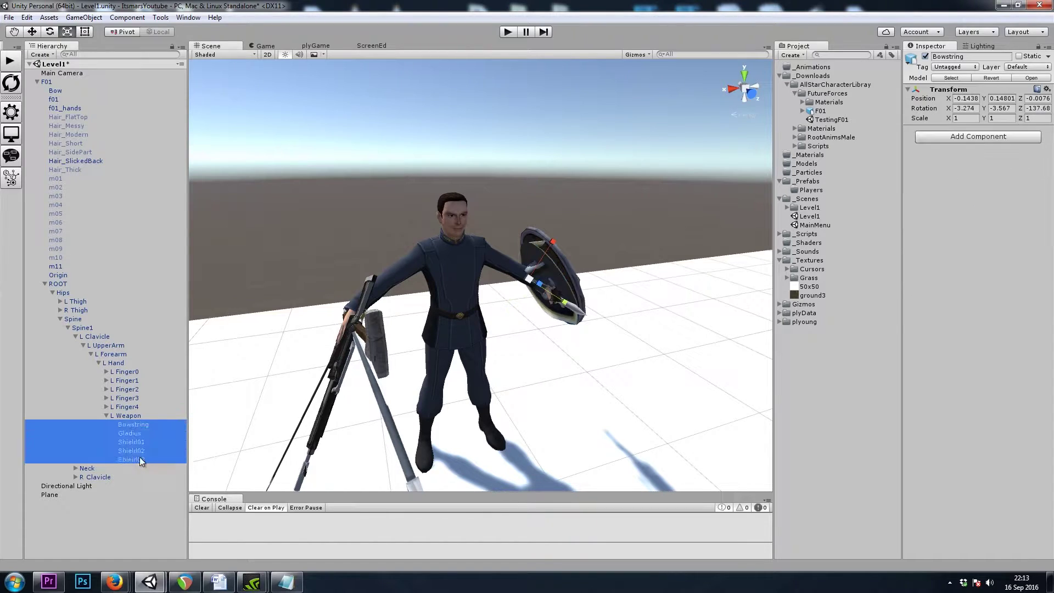
{"action": "key", "text": "r"}
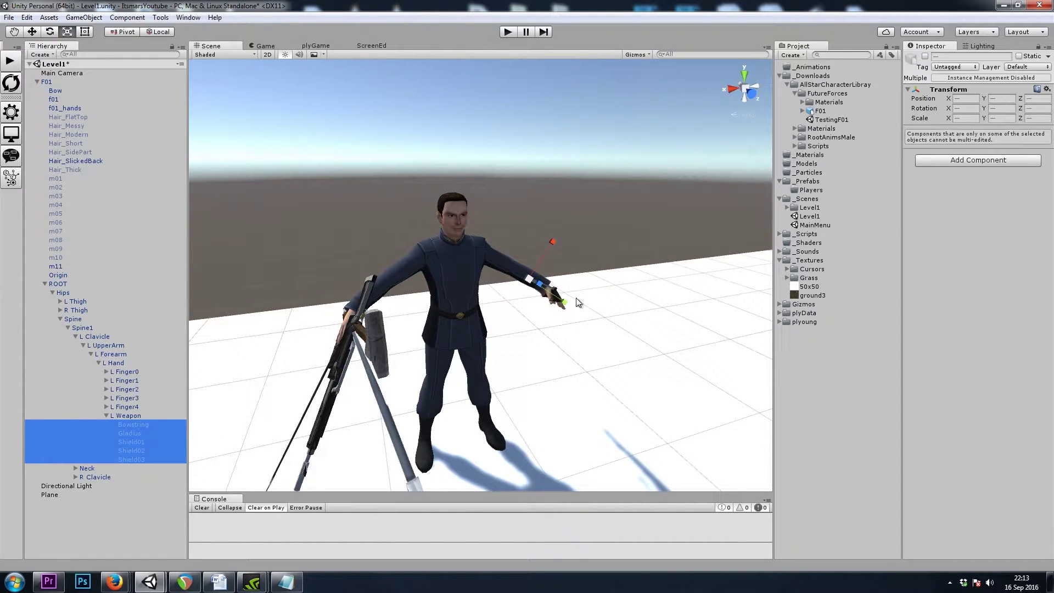
Deactivate the Bow, hammer and the right-hand weapons from Arrow down to Spear
{"action": "left_click", "coordinate": [55, 82]}
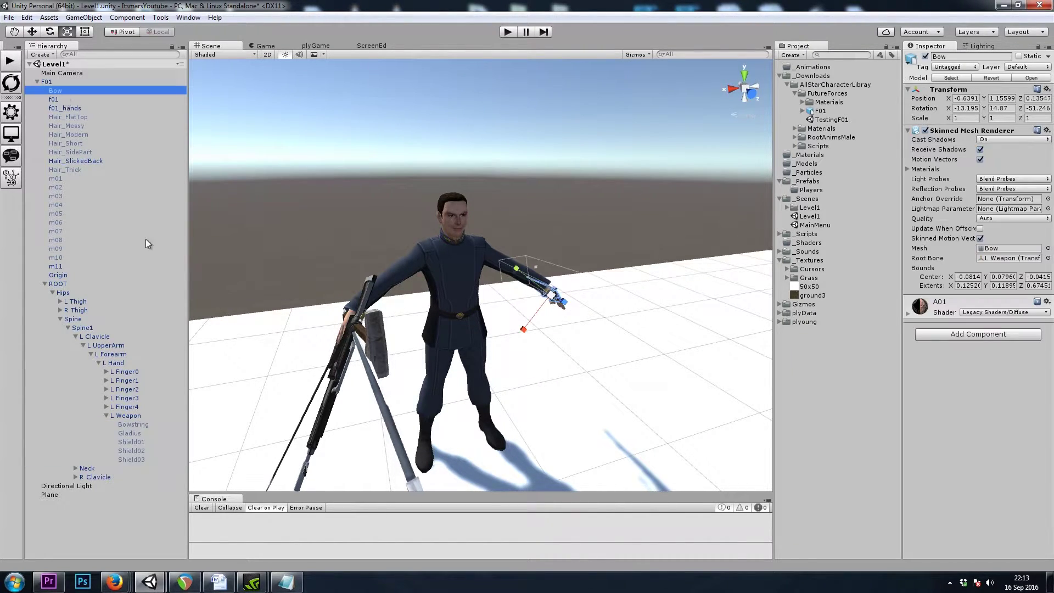
{"action": "left_click", "coordinate": [373, 341]}
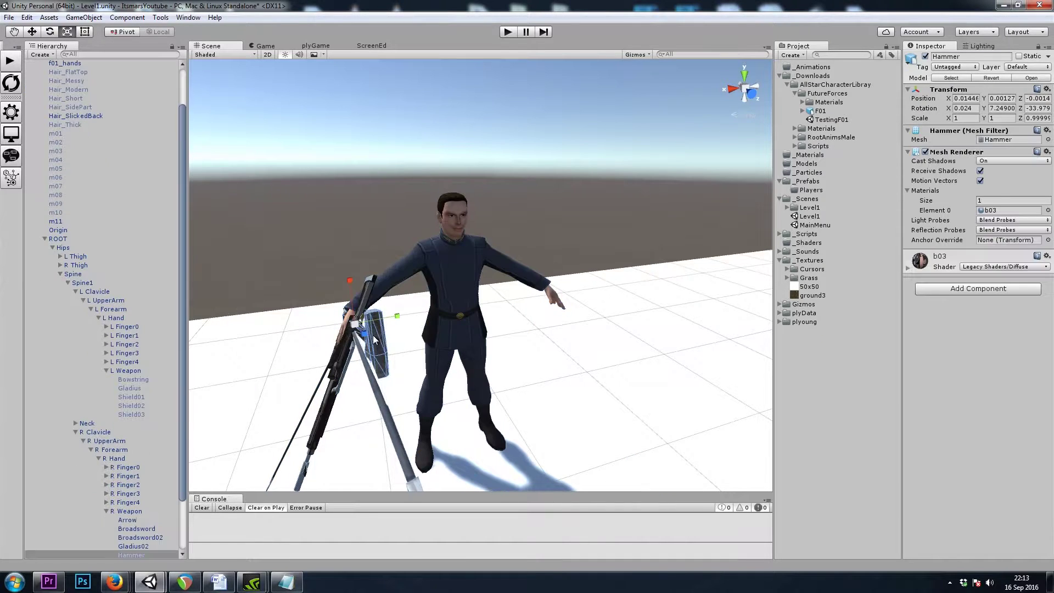
{"action": "left_click", "coordinate": [149, 459]}
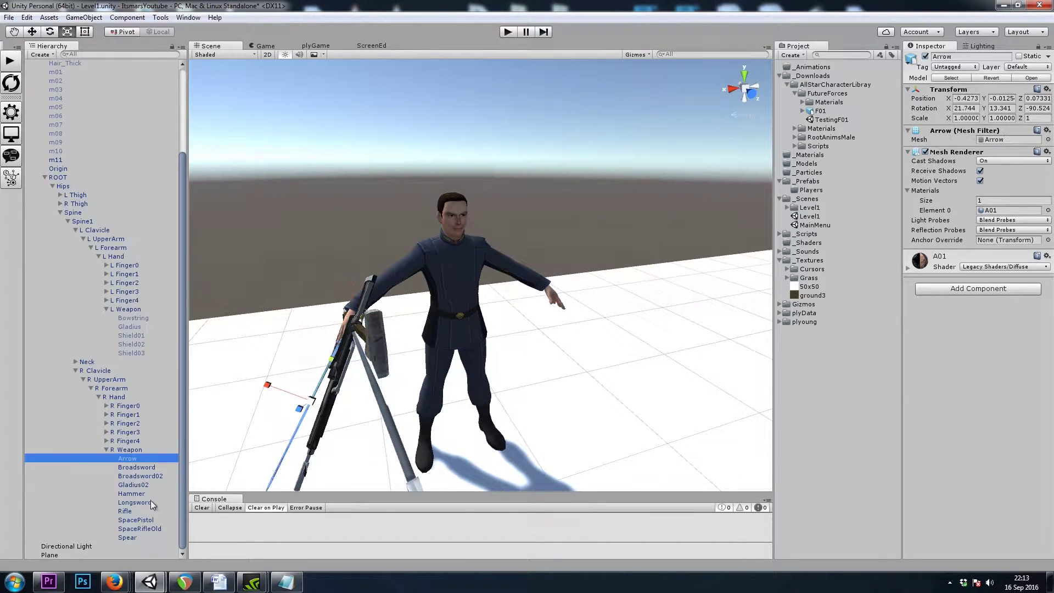
{"action": "left_click", "coordinate": [145, 535], "text": "shift"}
{"action": "key", "text": "alt+shift+a"}
{"action": "left_click_drag", "start_coordinate": [383, 277], "coordinate": [556, 273], "text": "alt"}
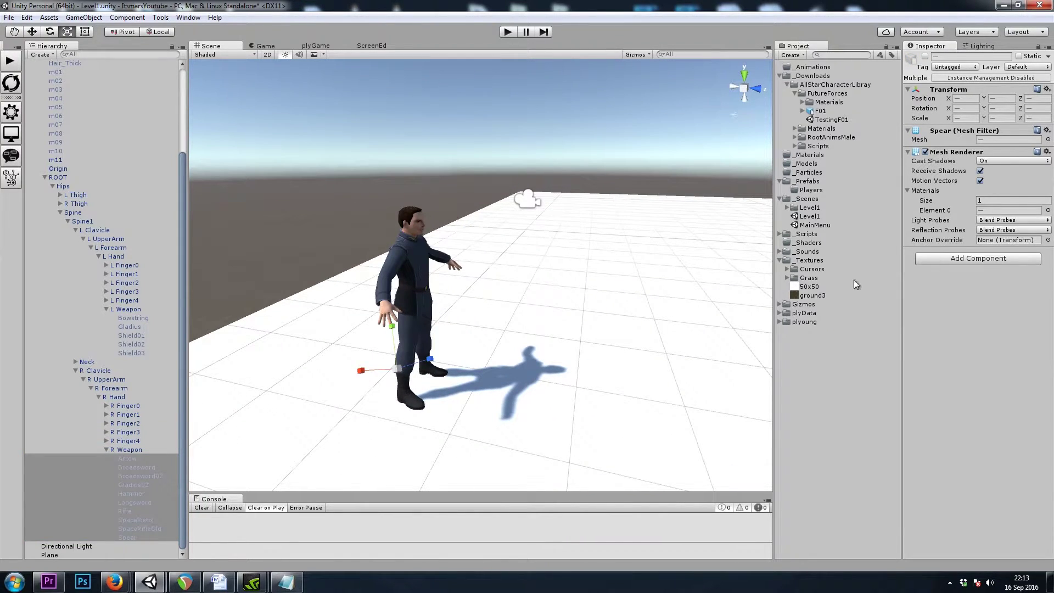
Collapse F01's hierarchy and break its prefab instance link
{"action": "left_click", "coordinate": [45, 177]}
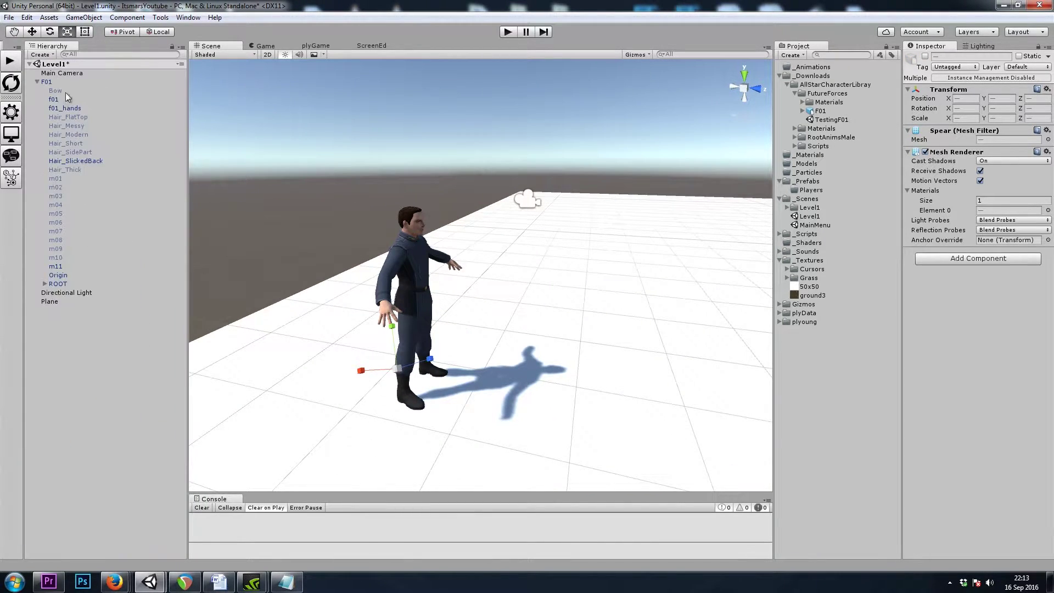
{"action": "left_click", "coordinate": [61, 90]}
{"action": "left_click", "coordinate": [37, 82]}
{"action": "left_click", "coordinate": [62, 167]}
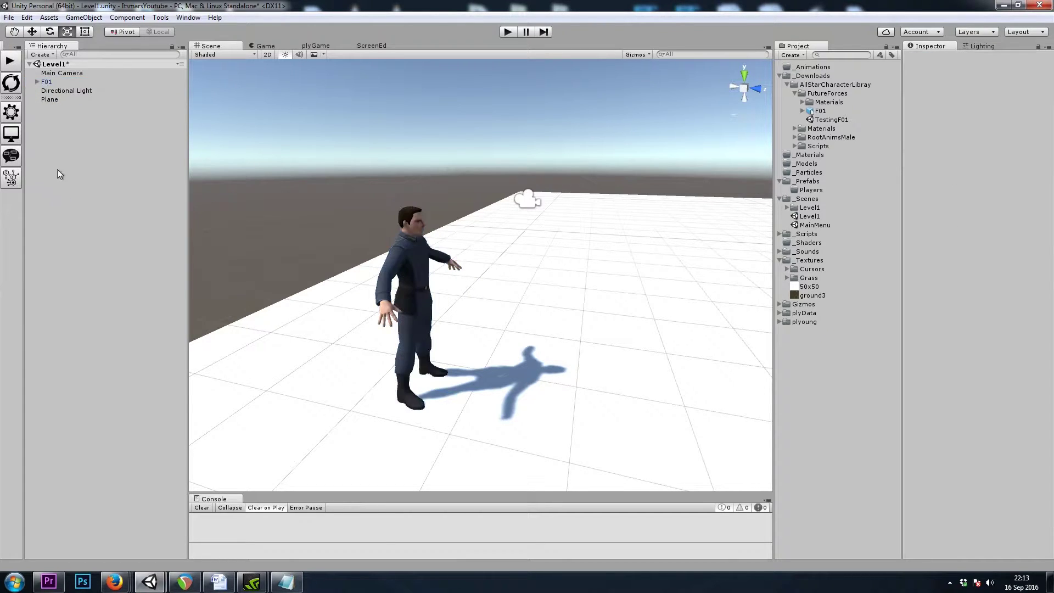
{"action": "left_click", "coordinate": [61, 84]}
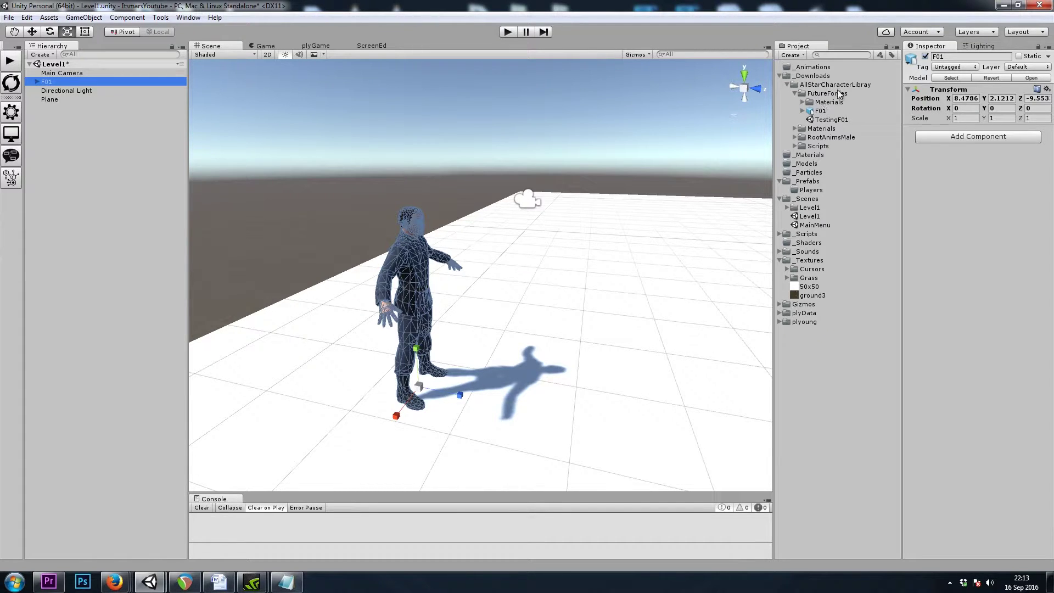
{"action": "left_click", "coordinate": [86, 18]}
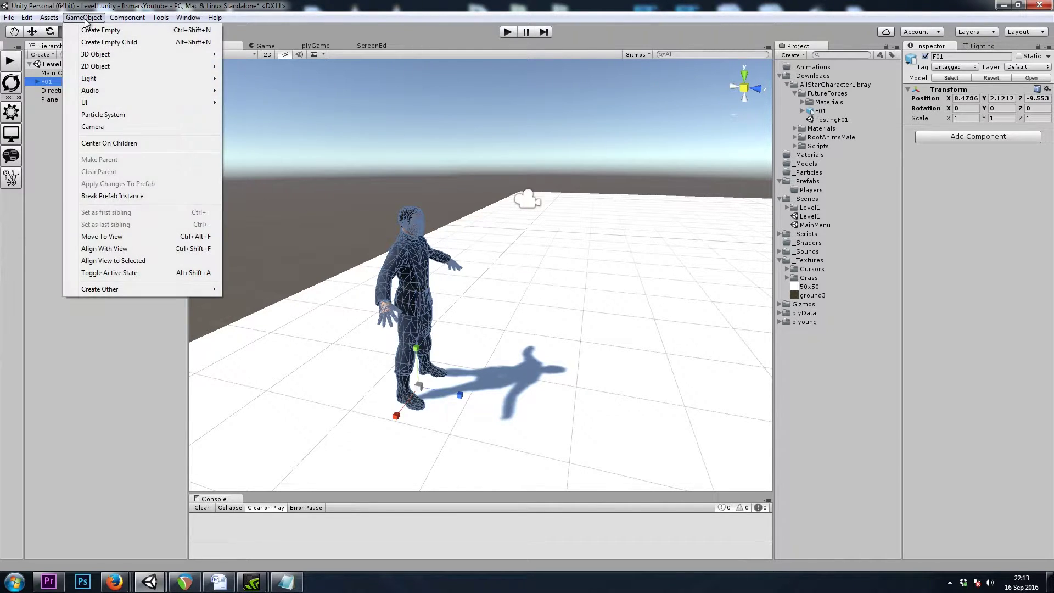
{"action": "left_click", "coordinate": [124, 195]}
Rename F01 to Warrior and save it as a prefab in _Prefabs/Players
{"action": "left_click", "coordinate": [106, 132]}
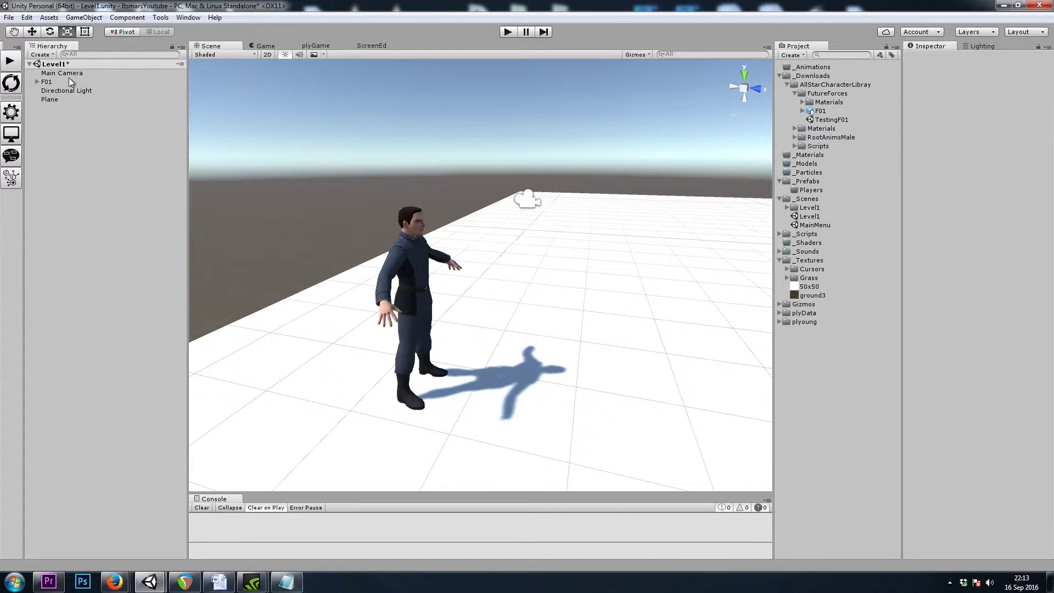
{"action": "left_click", "coordinate": [59, 84]}
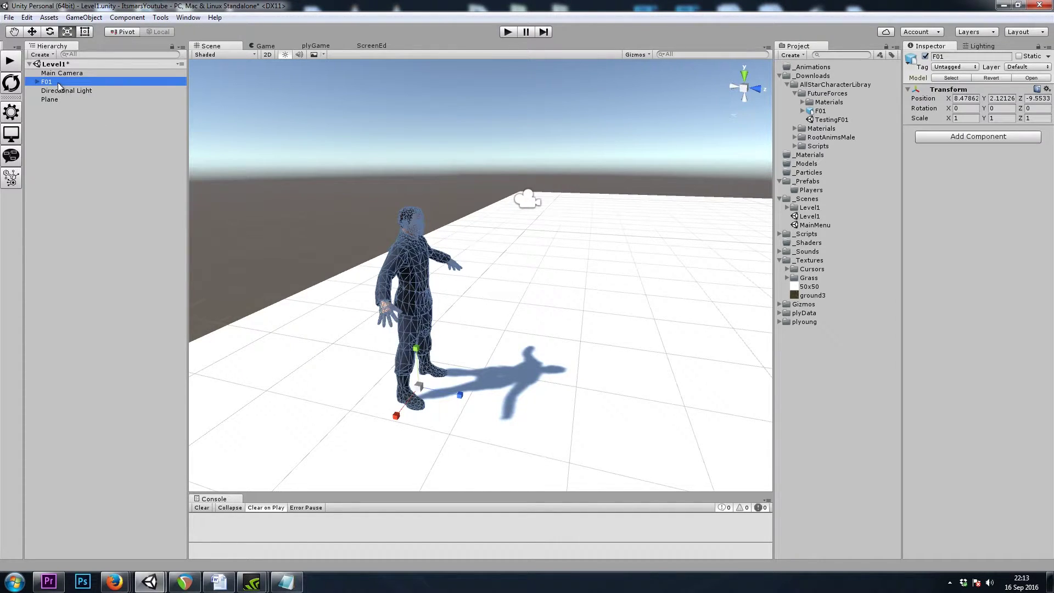
{"action": "left_click", "coordinate": [59, 82]}
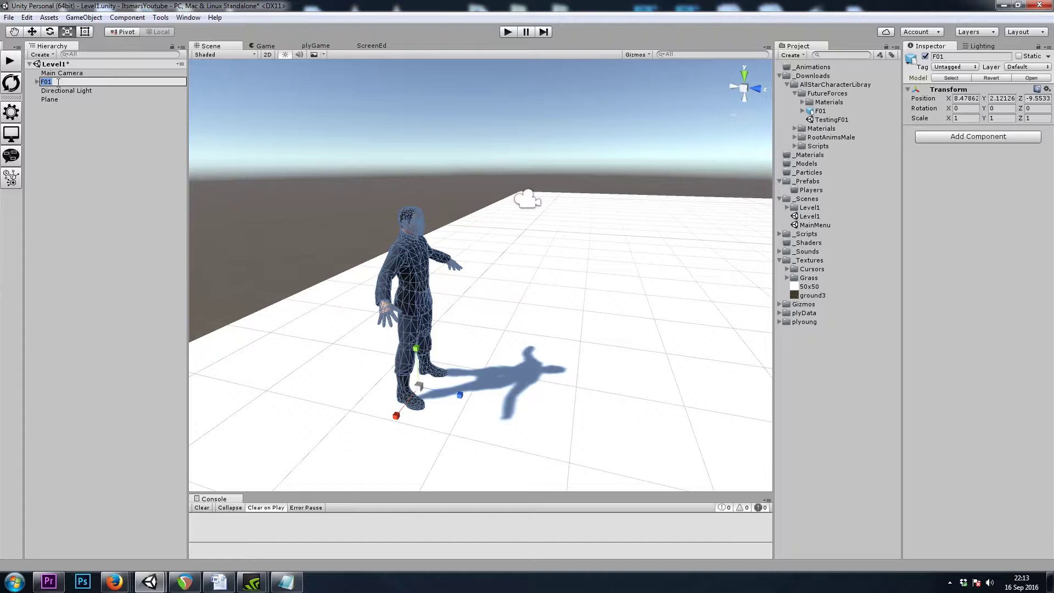
{"action": "type", "text": "Warrior"}
{"action": "key", "text": "Return"}
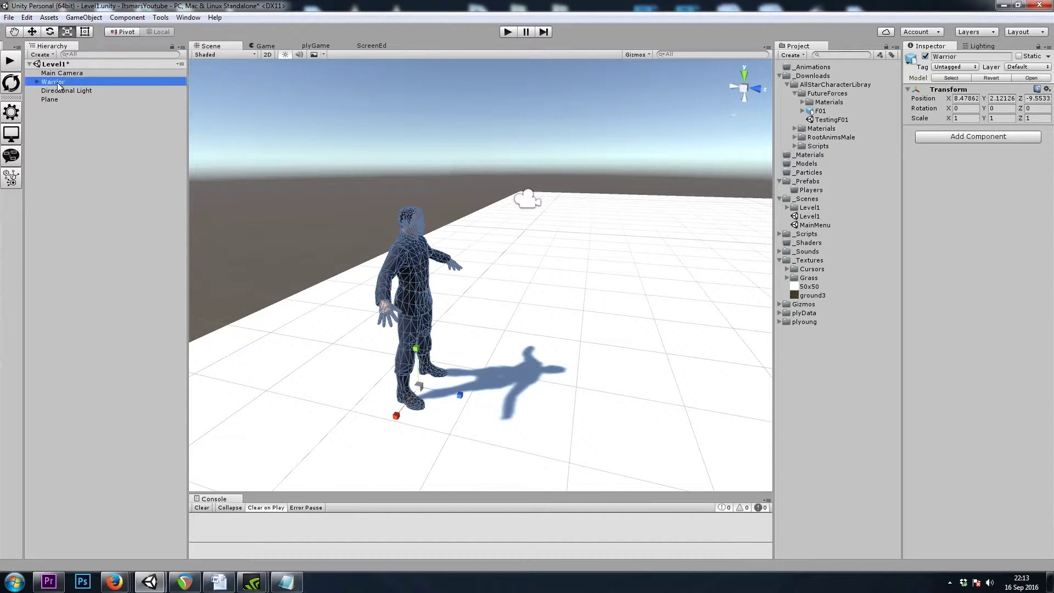
{"action": "left_click_drag", "start_coordinate": [58, 86], "coordinate": [816, 192]}
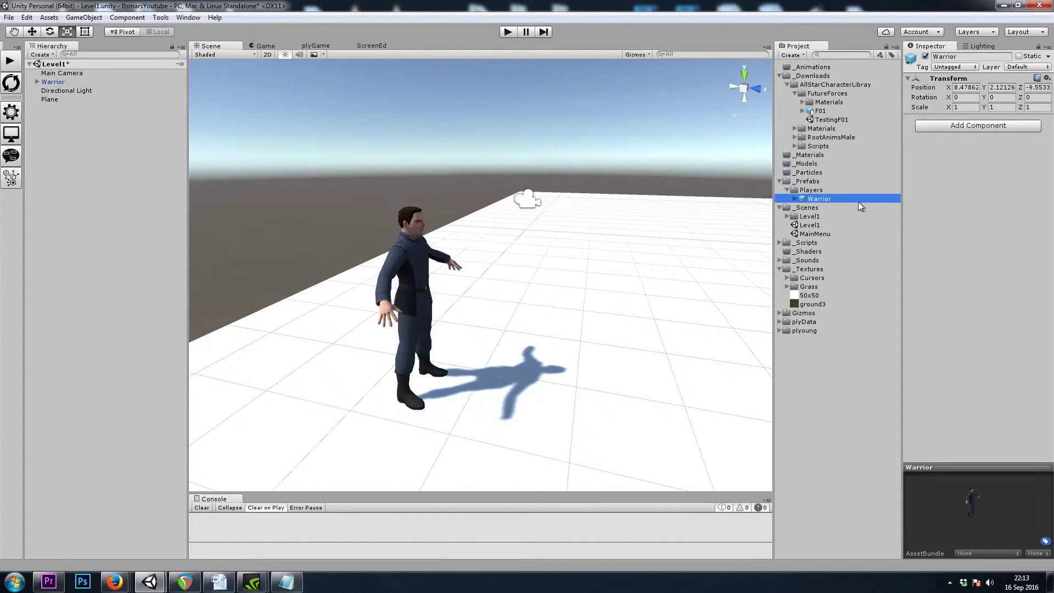
Add plyGame's Top-Down Nav Controller to Warrior, bringing Nav Mesh Agent, Actor and Persistable Object
{"action": "left_click", "coordinate": [62, 84]}
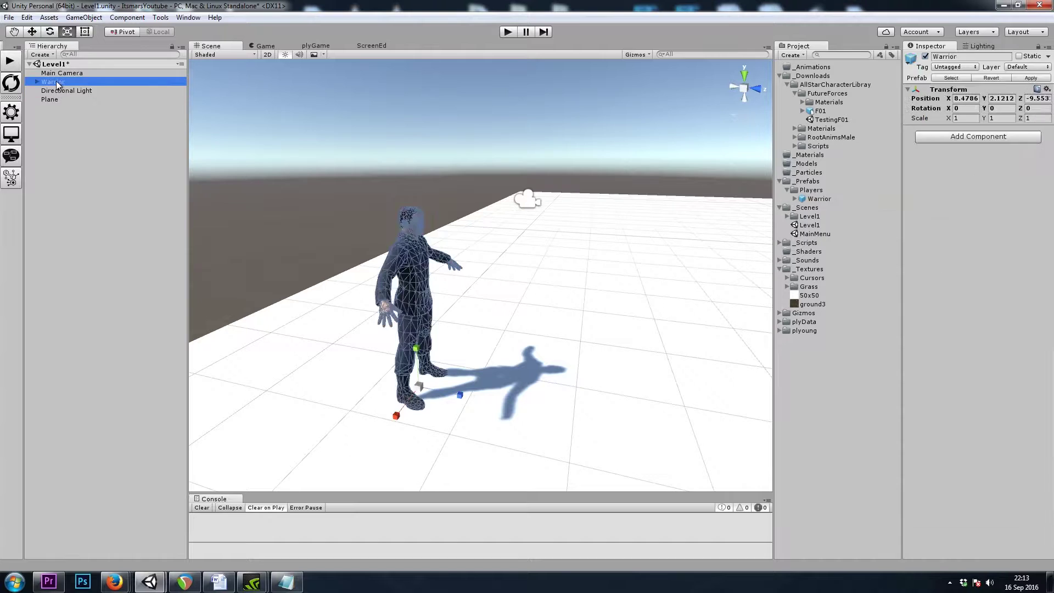
{"action": "left_click", "coordinate": [960, 138]}
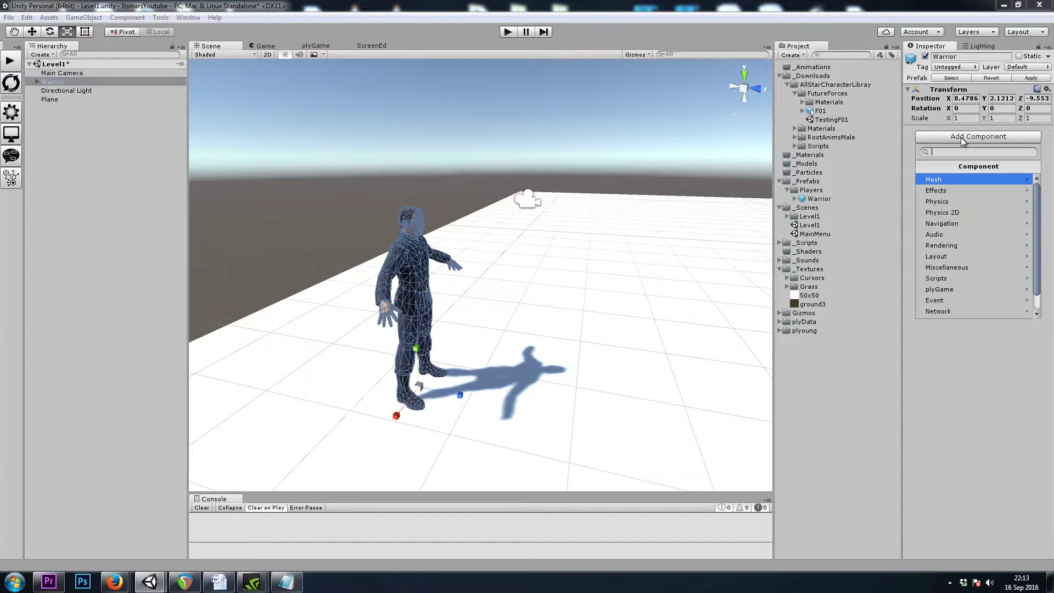
{"action": "left_click", "coordinate": [953, 290]}
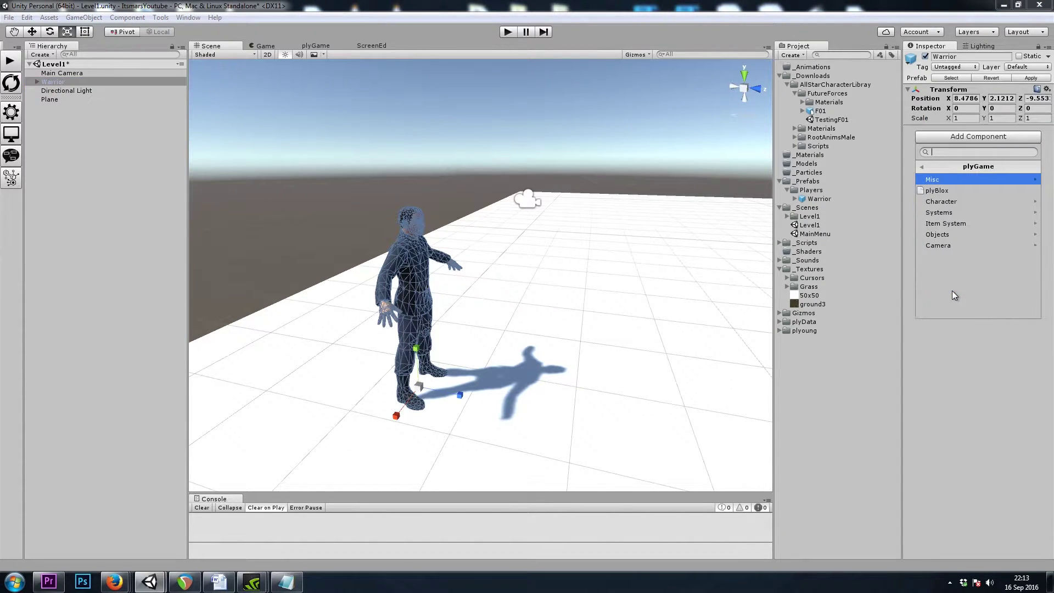
{"action": "left_click", "coordinate": [954, 203]}
{"action": "left_click", "coordinate": [942, 213]}
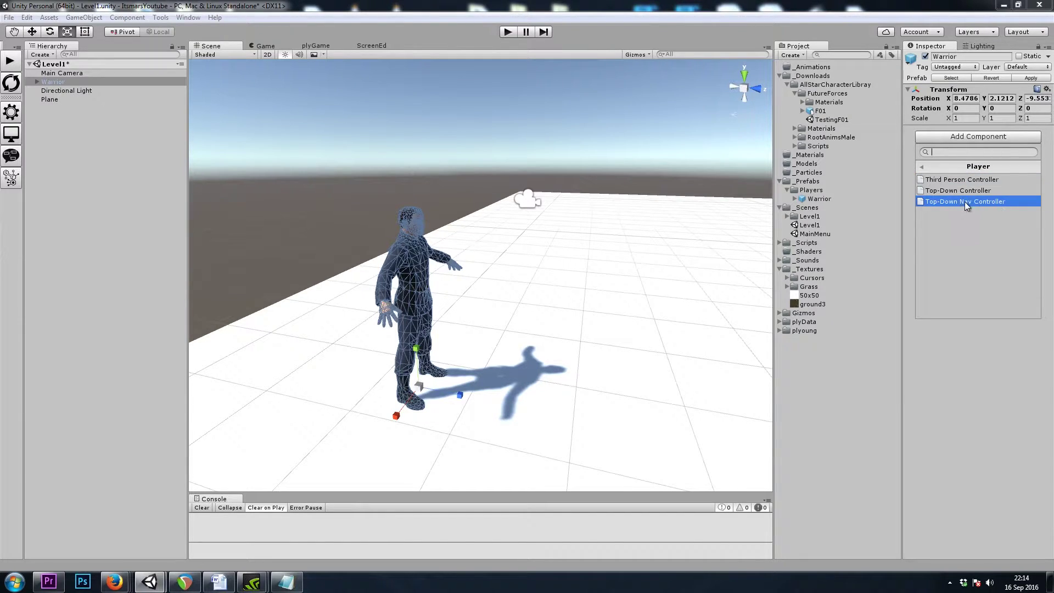
{"action": "left_click", "coordinate": [963, 202]}
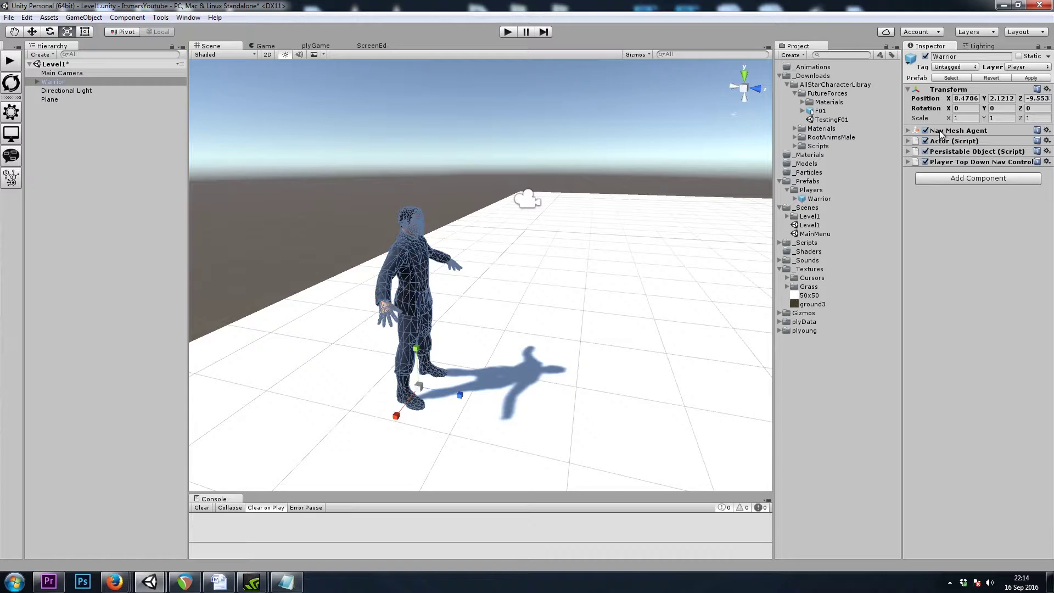
{"action": "left_click", "coordinate": [949, 132]}
{"action": "left_click", "coordinate": [953, 132]}
{"action": "left_click", "coordinate": [955, 132]}
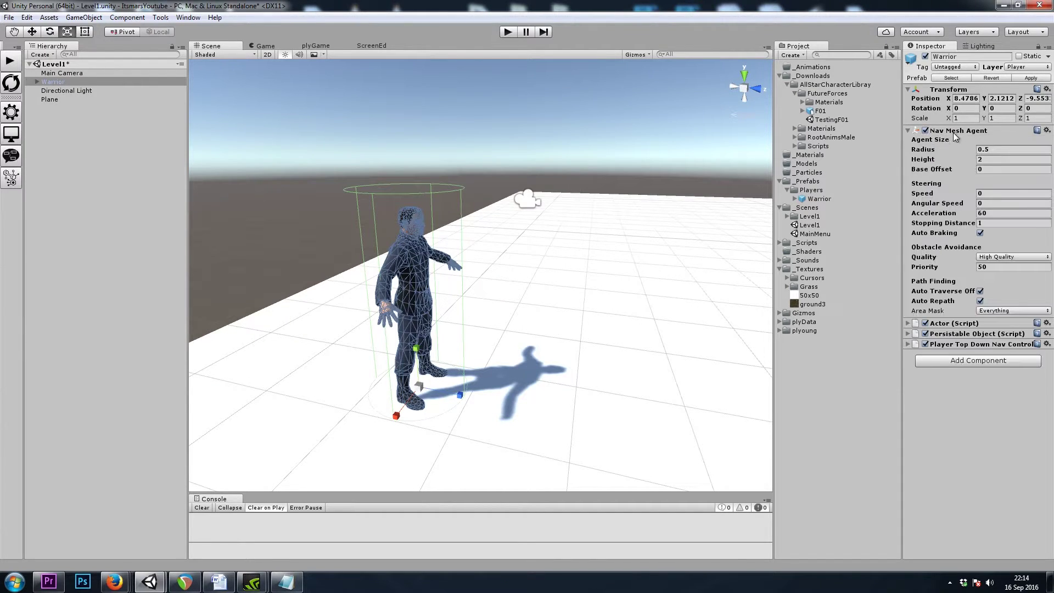
{"action": "left_click", "coordinate": [955, 132]}
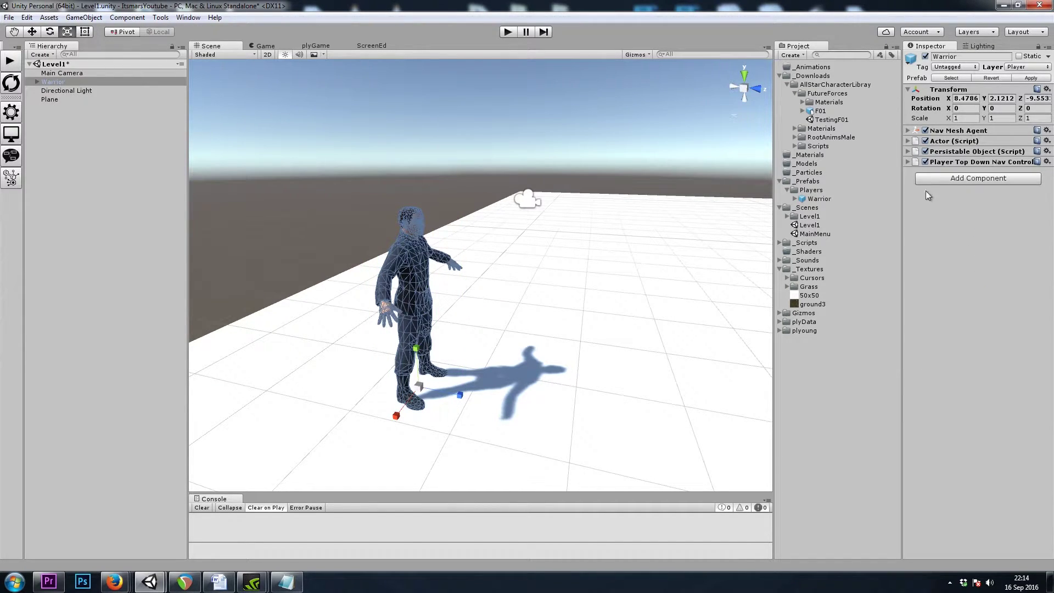
Add plyGame's Basic Mecanim Control component to Warrior and expand its fields
{"action": "left_click", "coordinate": [975, 179]}
{"action": "left_click", "coordinate": [940, 328]}
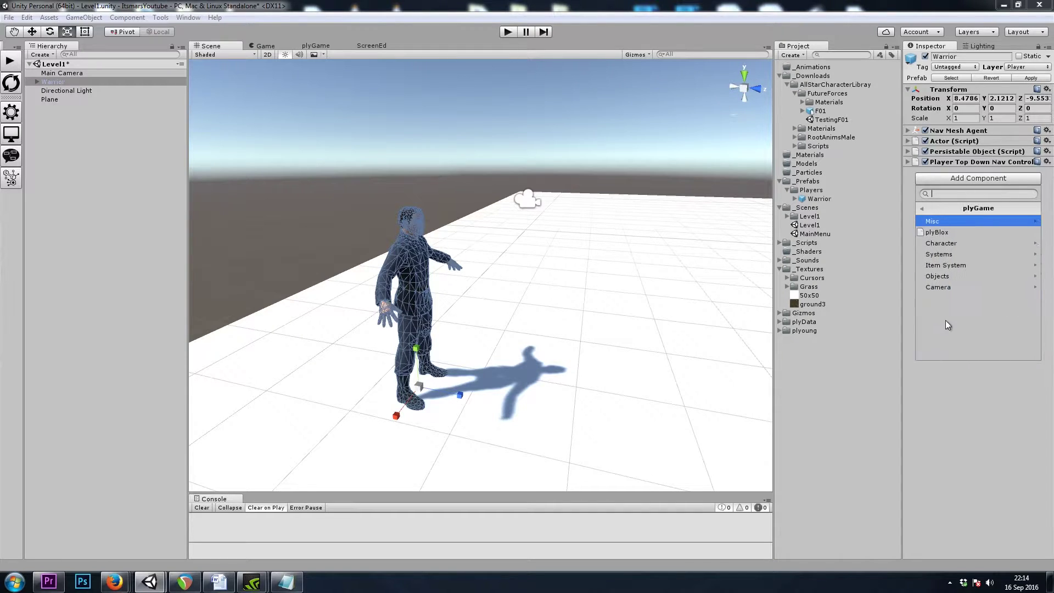
{"action": "left_click", "coordinate": [950, 244]}
{"action": "left_click", "coordinate": [947, 232]}
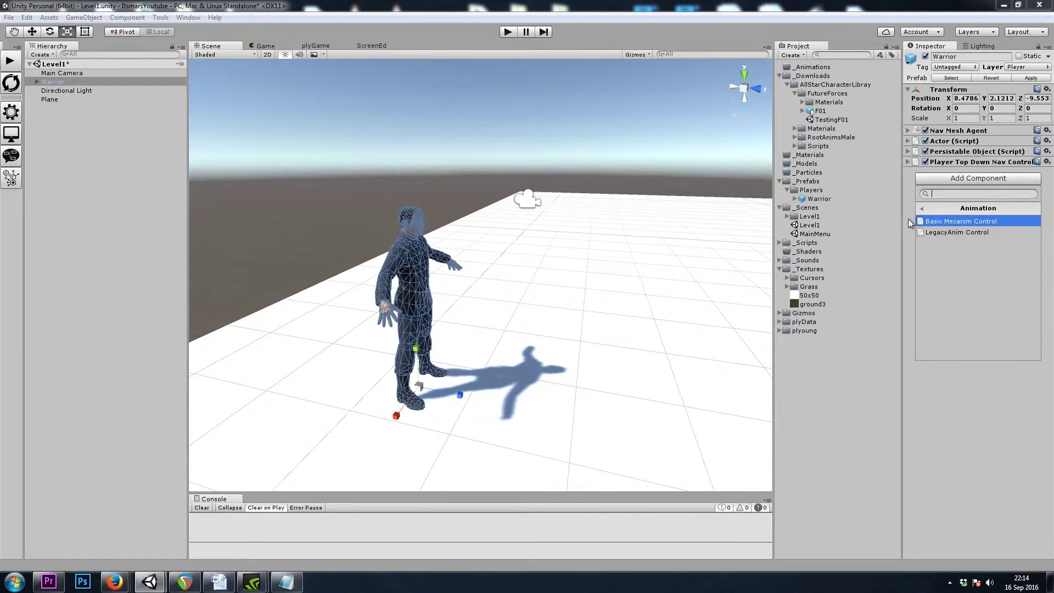
{"action": "left_click", "coordinate": [983, 224]}
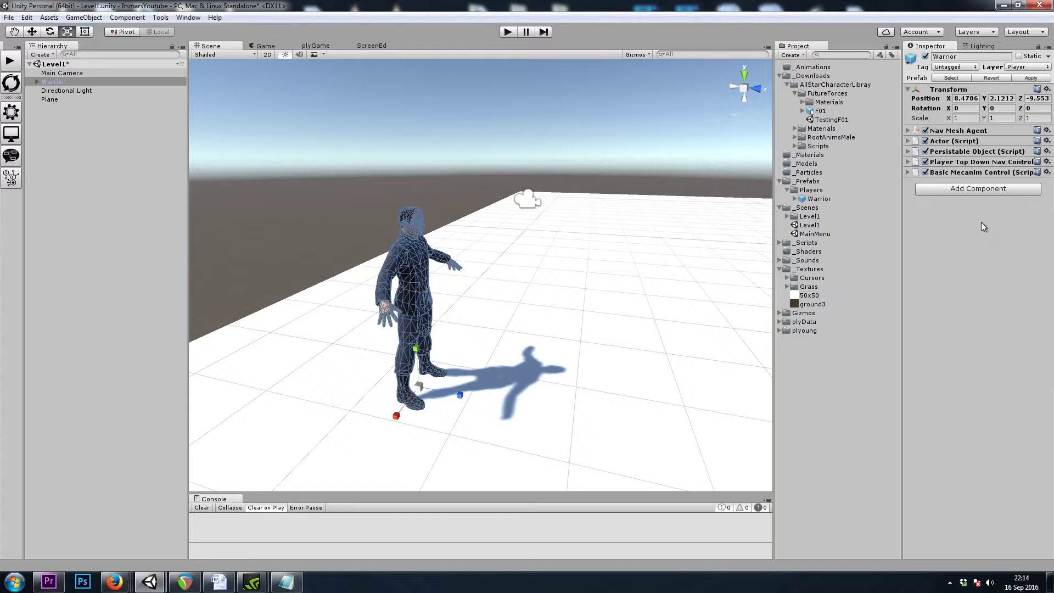
{"action": "left_click", "coordinate": [953, 172]}
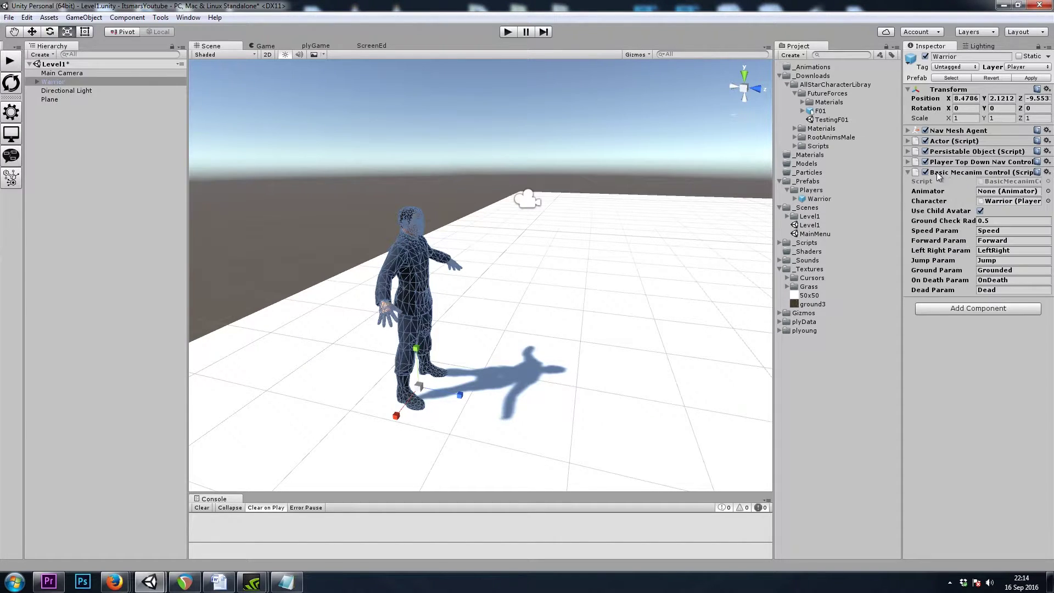
{"action": "left_click", "coordinate": [928, 192]}
Add an Animator component and assign it to the Mecanim control's Animator field
{"action": "left_click", "coordinate": [956, 310]}
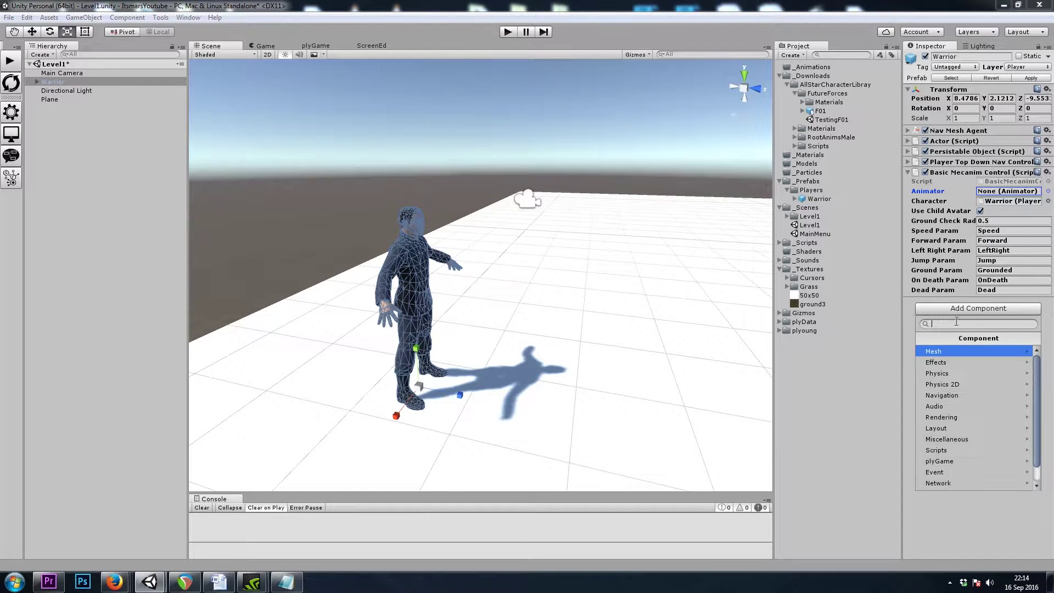
{"action": "left_click", "coordinate": [966, 438]}
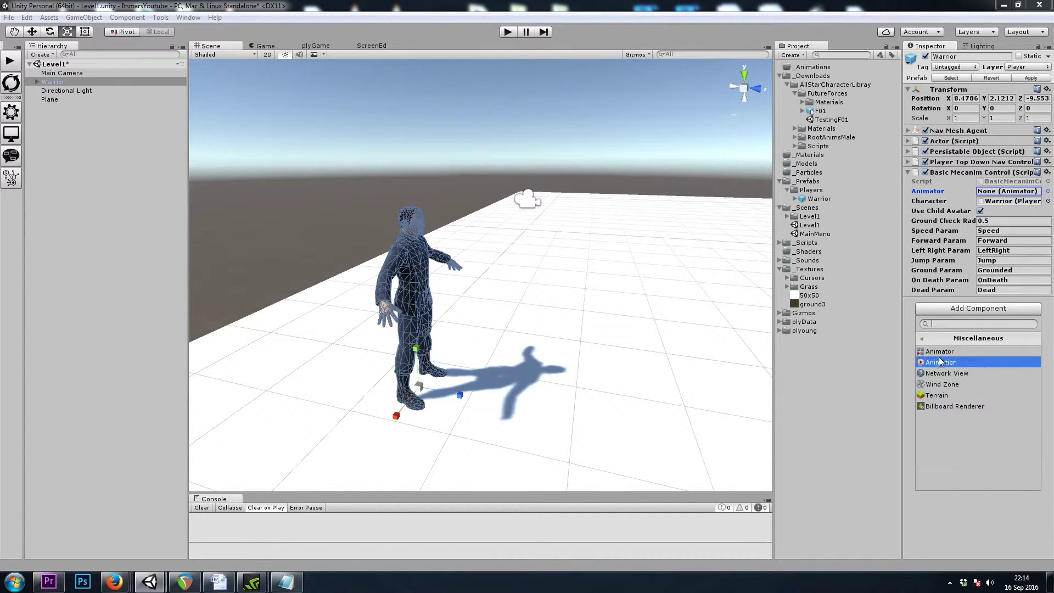
{"action": "left_click", "coordinate": [958, 360]}
{"action": "left_click_drag", "start_coordinate": [941, 303], "coordinate": [989, 192]}
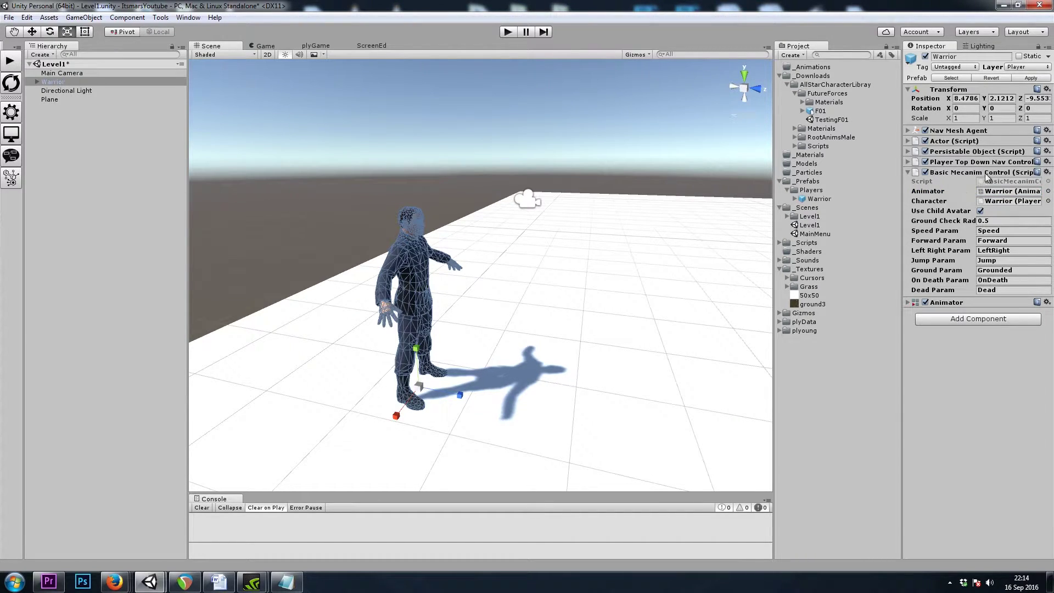
{"action": "left_click", "coordinate": [1007, 194]}
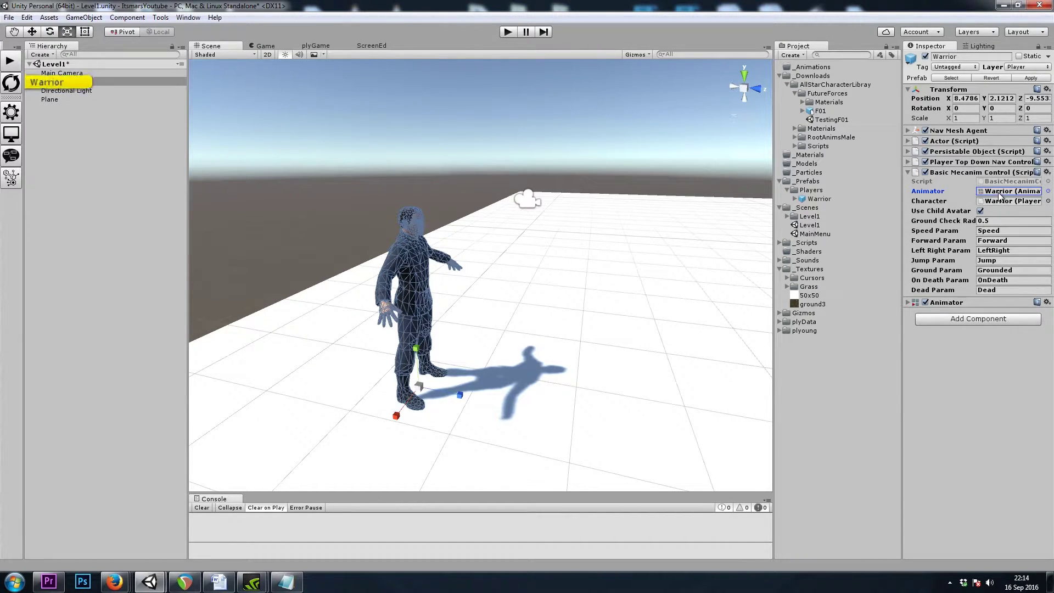
Add plyGame Item System's Equipment Slots and Item Bag components to Warrior
{"action": "left_click", "coordinate": [955, 172]}
{"action": "left_click", "coordinate": [962, 199]}
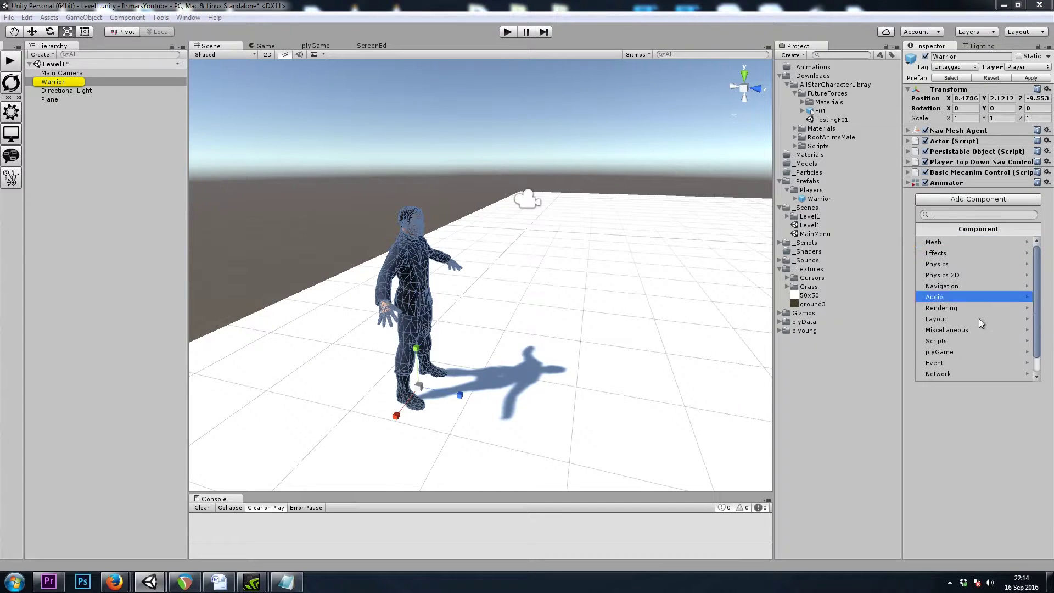
{"action": "left_click", "coordinate": [960, 351]}
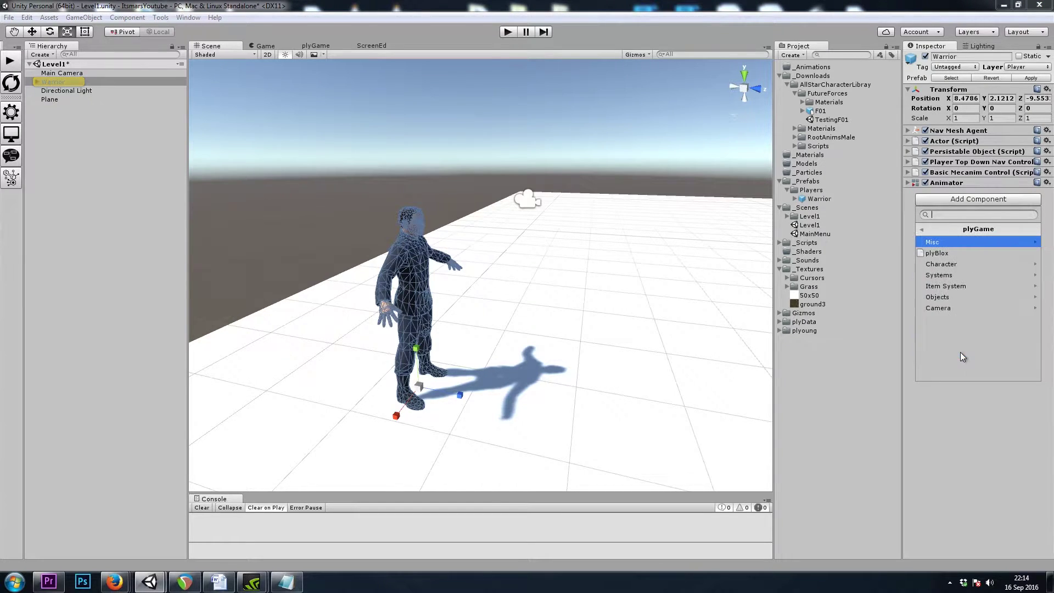
{"action": "left_click", "coordinate": [956, 285]}
{"action": "left_click", "coordinate": [953, 243]}
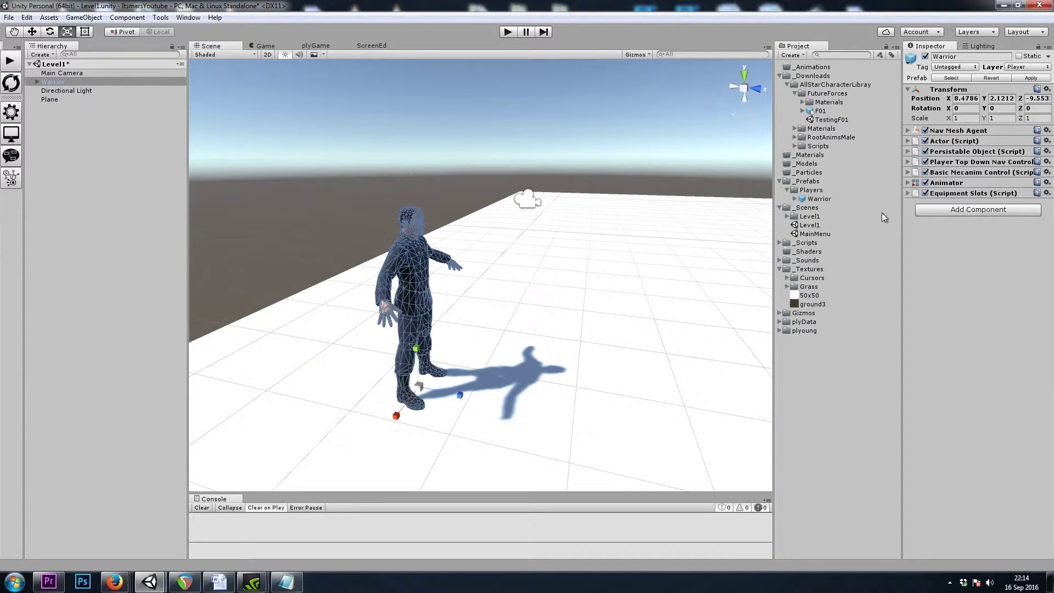
{"action": "left_click", "coordinate": [964, 210]}
{"action": "left_click", "coordinate": [957, 362]}
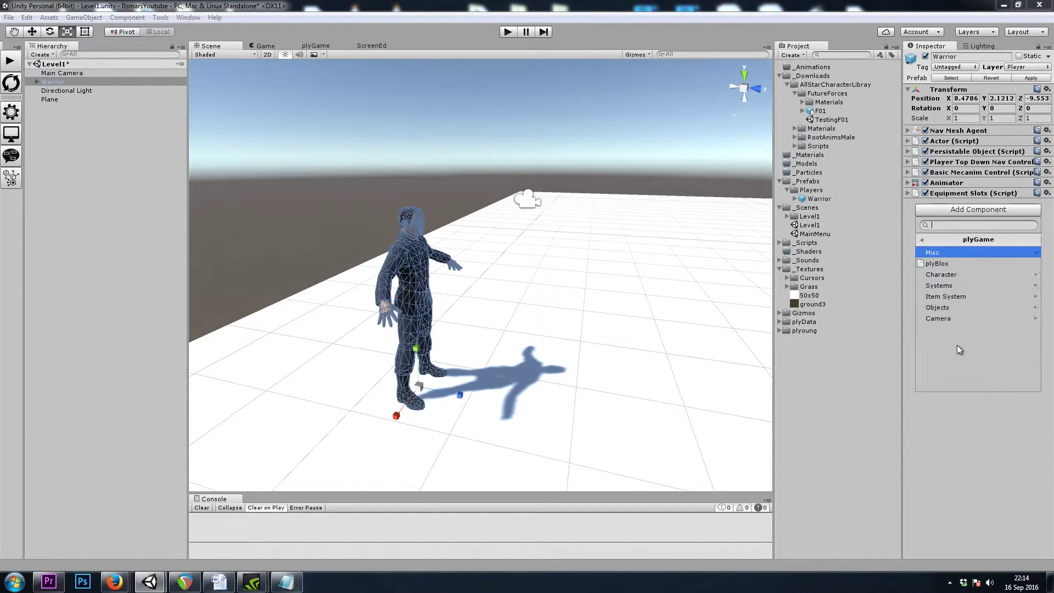
{"action": "left_click", "coordinate": [948, 294]}
{"action": "left_click", "coordinate": [949, 275]}
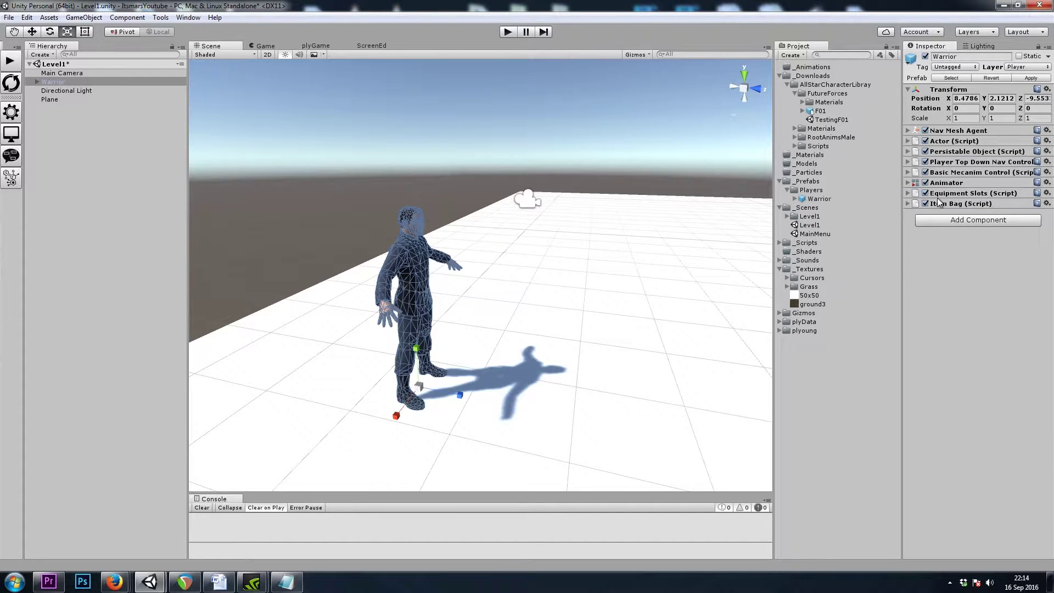
List the plyGame Camera components, Third Person Camera and Top-Down Camera
{"action": "left_click", "coordinate": [968, 224]}
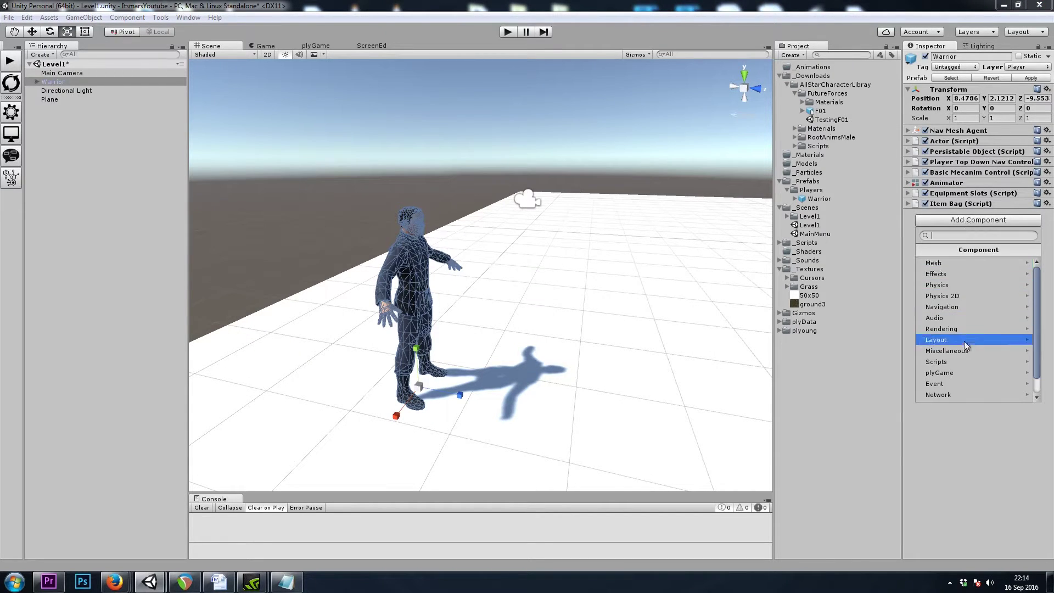
{"action": "left_click", "coordinate": [954, 372]}
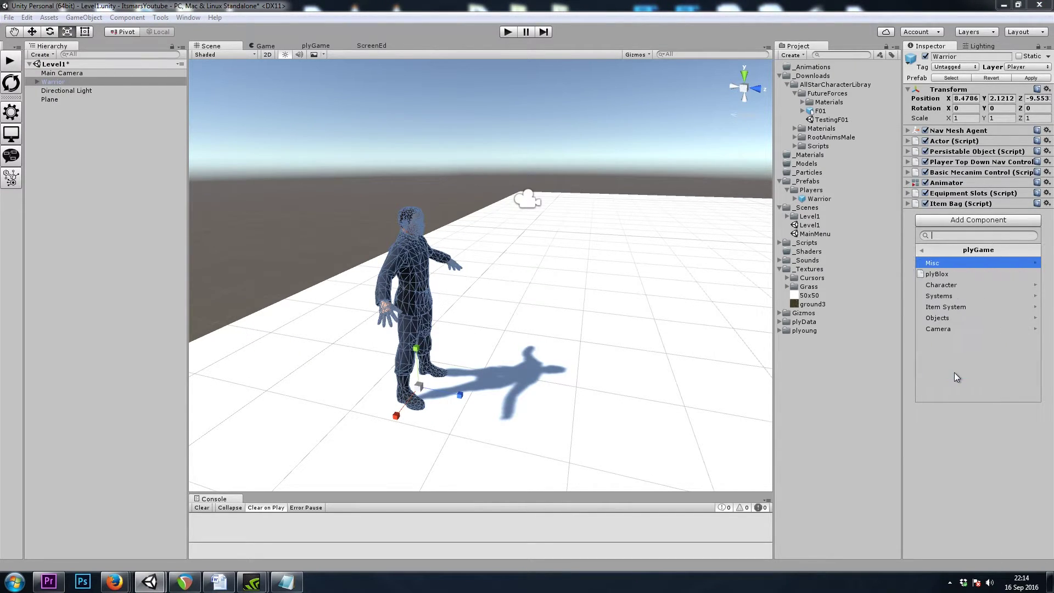
{"action": "left_click", "coordinate": [955, 328]}
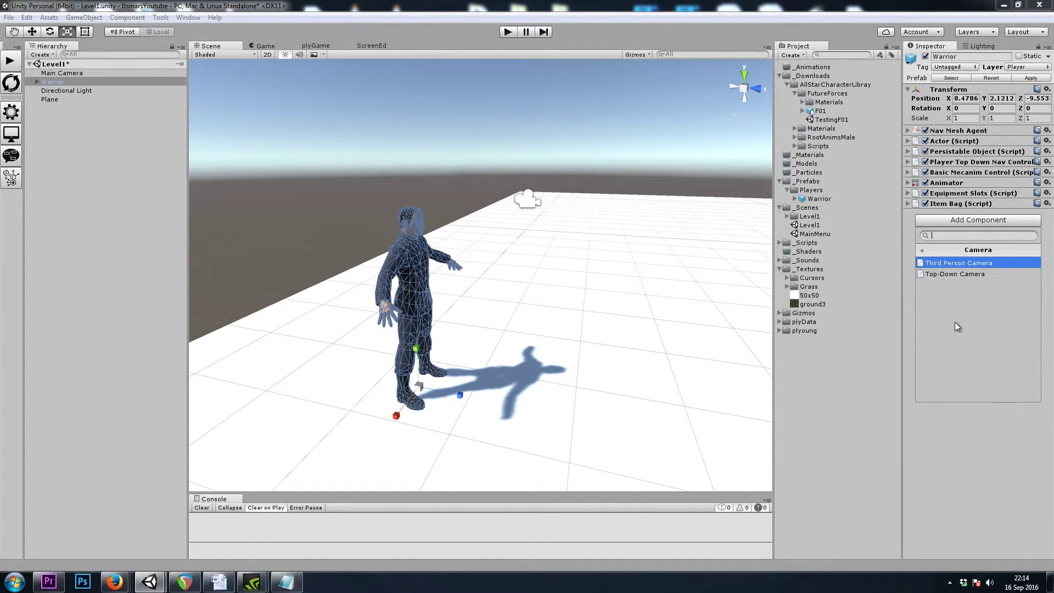
Add a Top-Down Camera to Warrior with target offset Y 17.5 and Z -12.5
{"action": "left_click", "coordinate": [976, 273]}
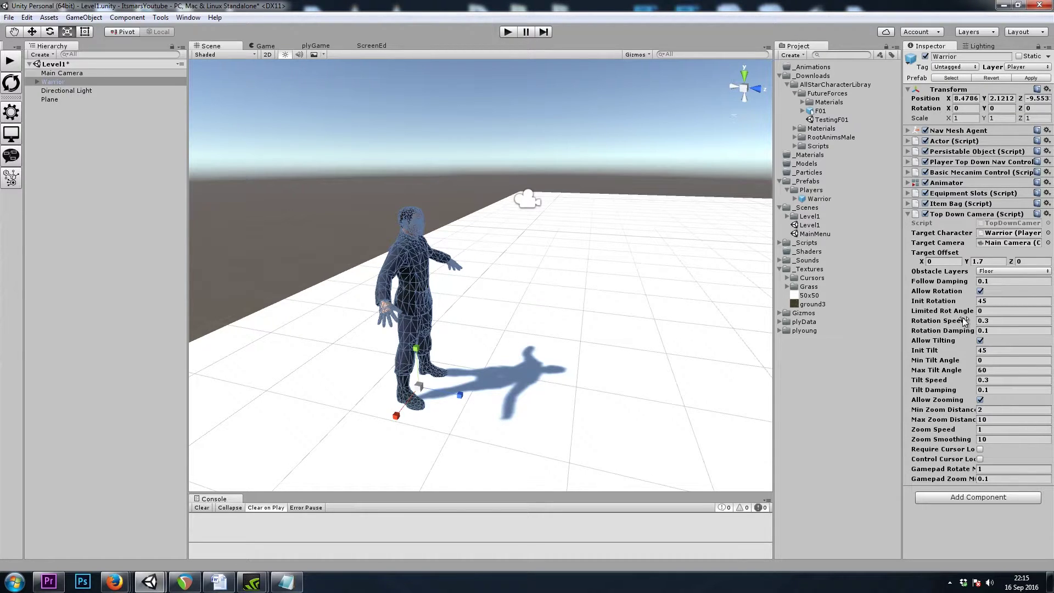
{"action": "left_click", "coordinate": [995, 261]}
{"action": "type", "text": "1"}
{"action": "key", "text": "Tab"}
Lock Init, Min and Max Tilt at 53 and Min and Max Zoom Distance at 15
{"action": "left_click", "coordinate": [983, 351]}
{"action": "type", "text": "53"}
{"action": "key", "text": "Tab"}
{"action": "type", "text": "5"}
{"action": "key", "text": "Tab"}
{"action": "type", "text": "53"}
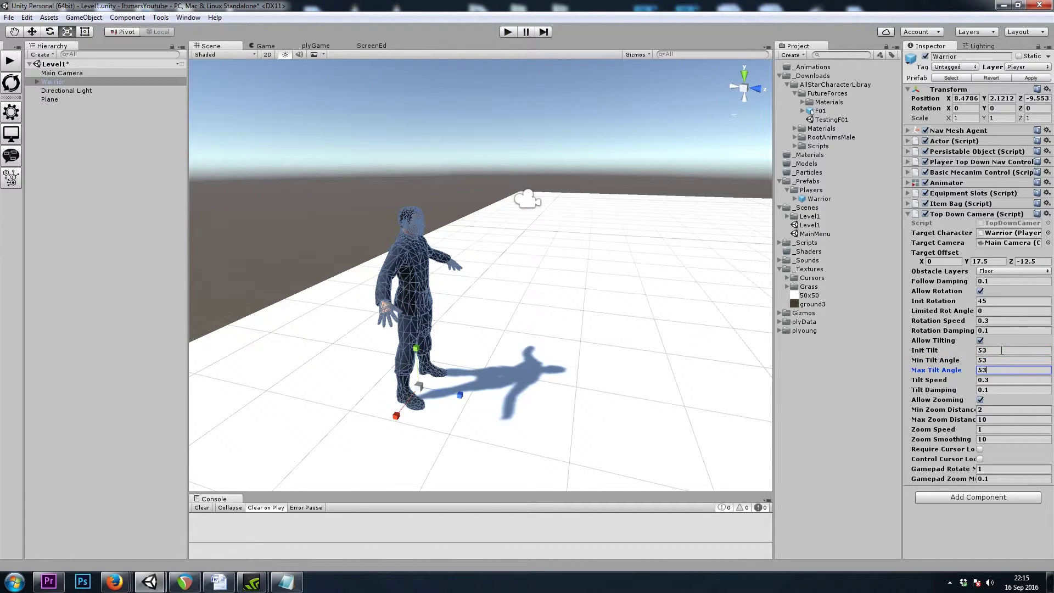
{"action": "left_click", "coordinate": [994, 410]}
{"action": "type", "text": "15"}
{"action": "key", "text": "Tab"}
{"action": "type", "text": "15"}
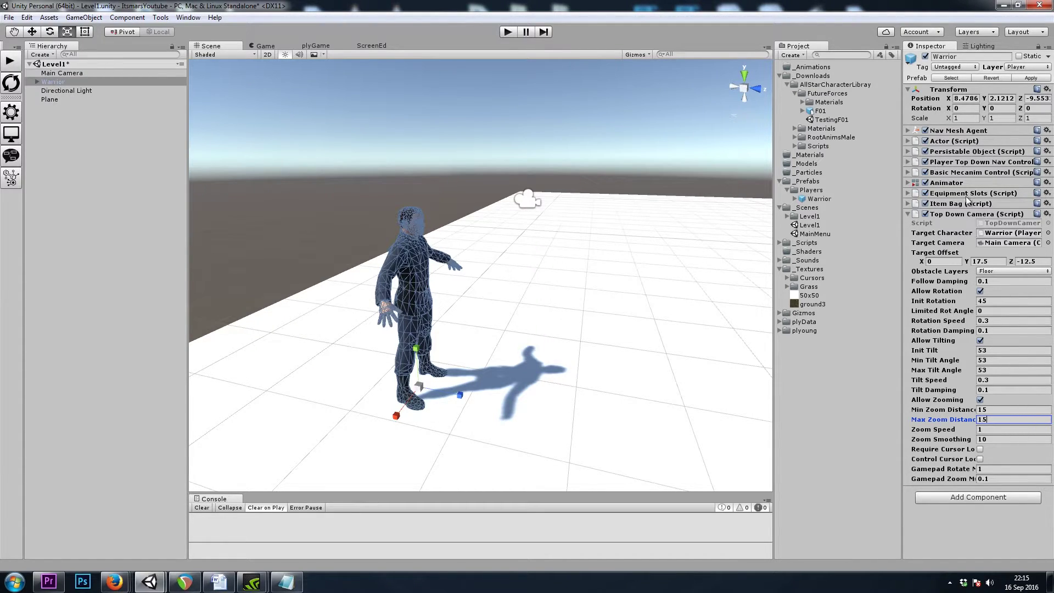
Enable Hold Move Allowed on the Top Down Nav Controller, then review the Nav Mesh Agent settings
{"action": "left_click", "coordinate": [953, 214]}
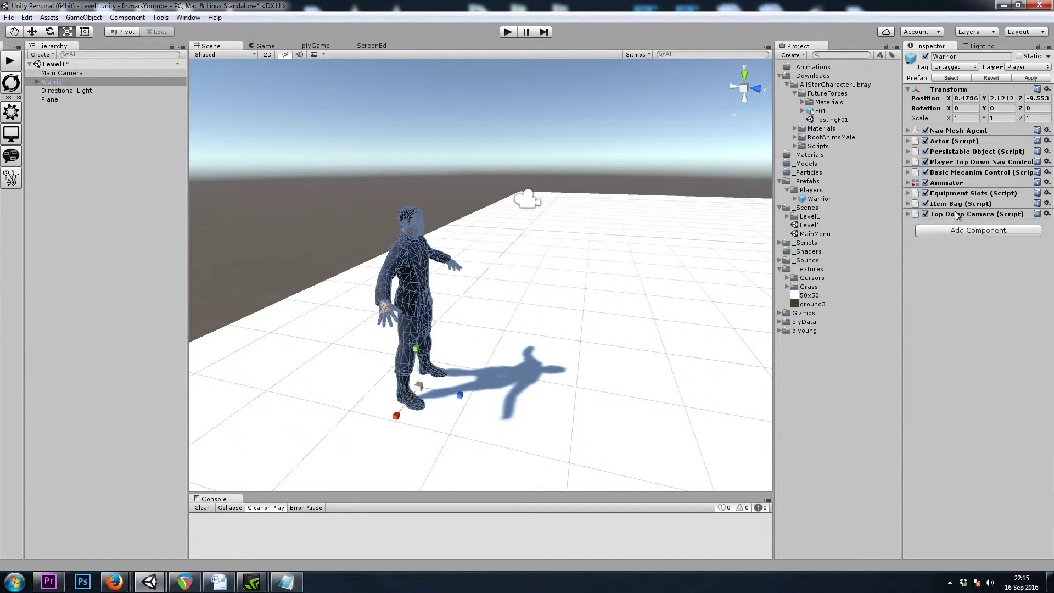
{"action": "left_click", "coordinate": [971, 164]}
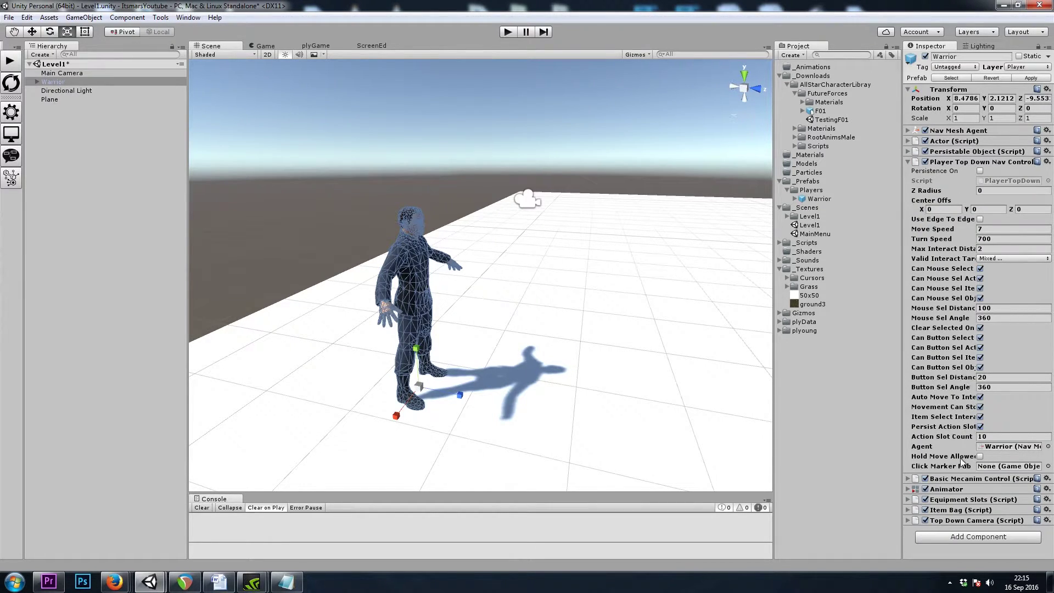
{"action": "left_click", "coordinate": [980, 457]}
{"action": "left_click", "coordinate": [957, 163]}
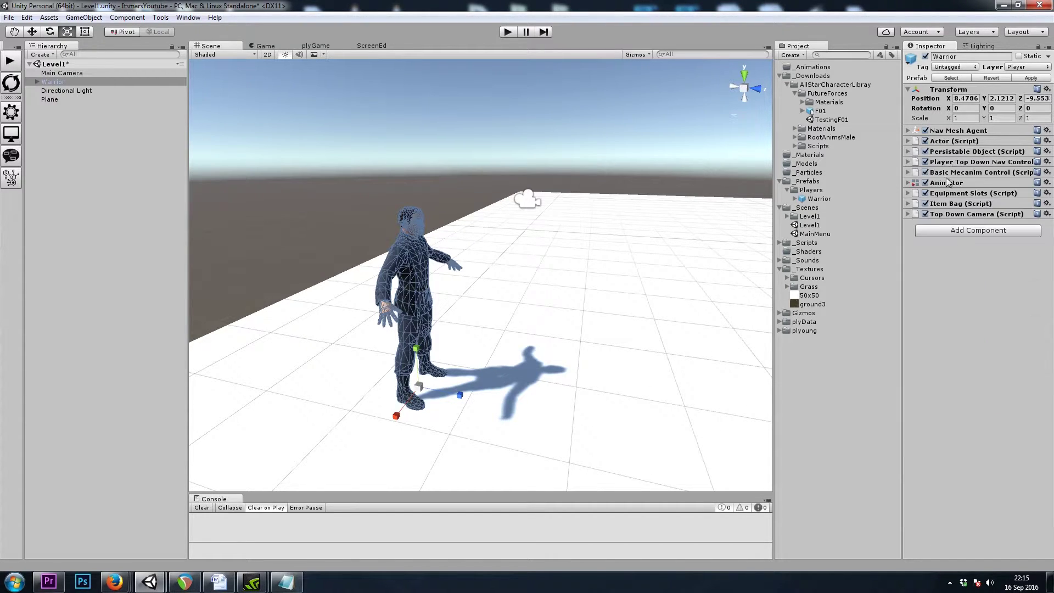
{"action": "left_click", "coordinate": [955, 132]}
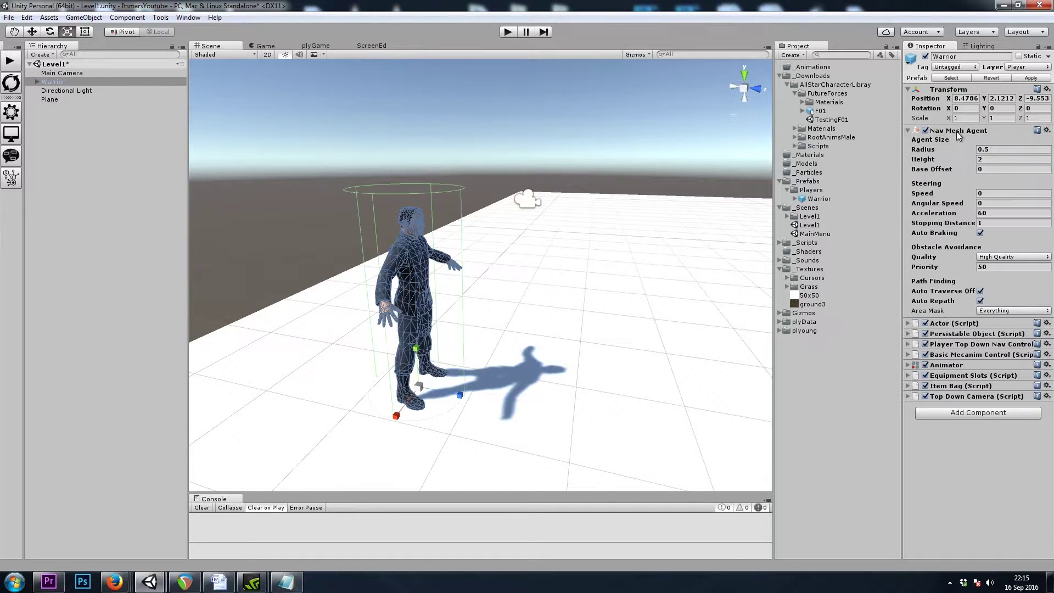
{"action": "scroll", "coordinate": [584, 242], "scroll_direction": "down", "scroll_amount": 3}
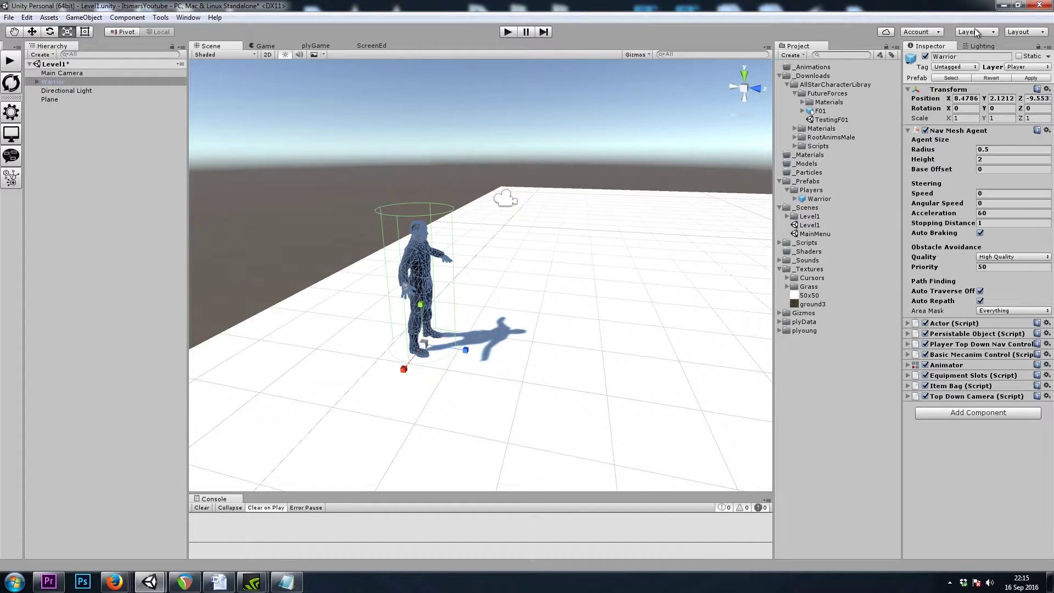
{"action": "left_click_drag", "start_coordinate": [586, 272], "coordinate": [588, 295], "text": "alt"}
Add a cube, move it to the Warrior's right at -3.03, 0.485, 4.94, and mark it Static
{"action": "right_click", "coordinate": [80, 149]}
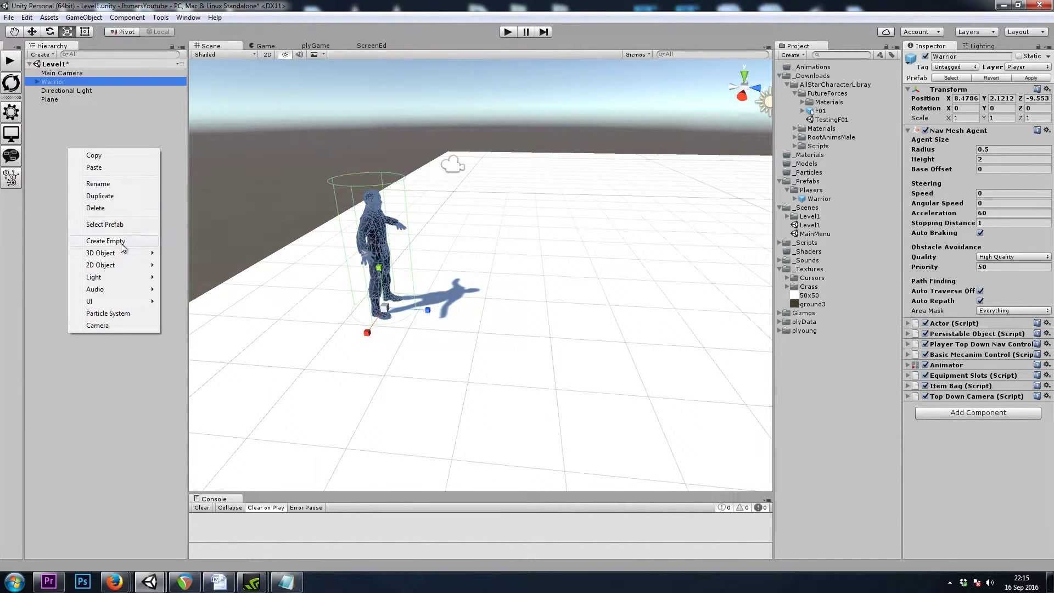
{"action": "mouse_move", "coordinate": [121, 253]}
{"action": "left_click", "coordinate": [200, 254]}
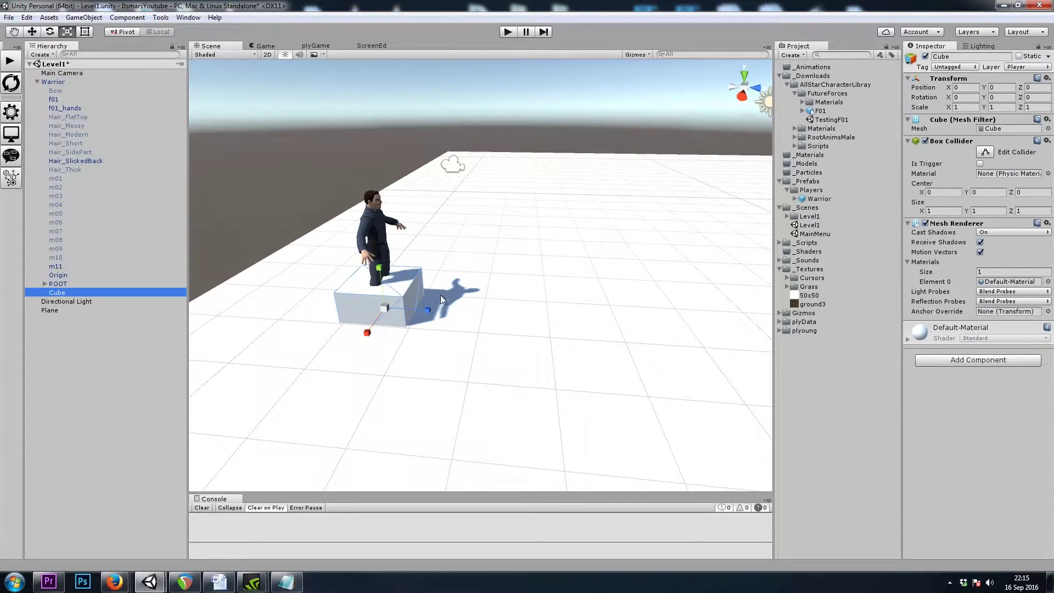
{"action": "key", "text": "w"}
{"action": "left_click", "coordinate": [436, 300]}
{"action": "left_click_drag", "start_coordinate": [435, 300], "coordinate": [651, 232]}
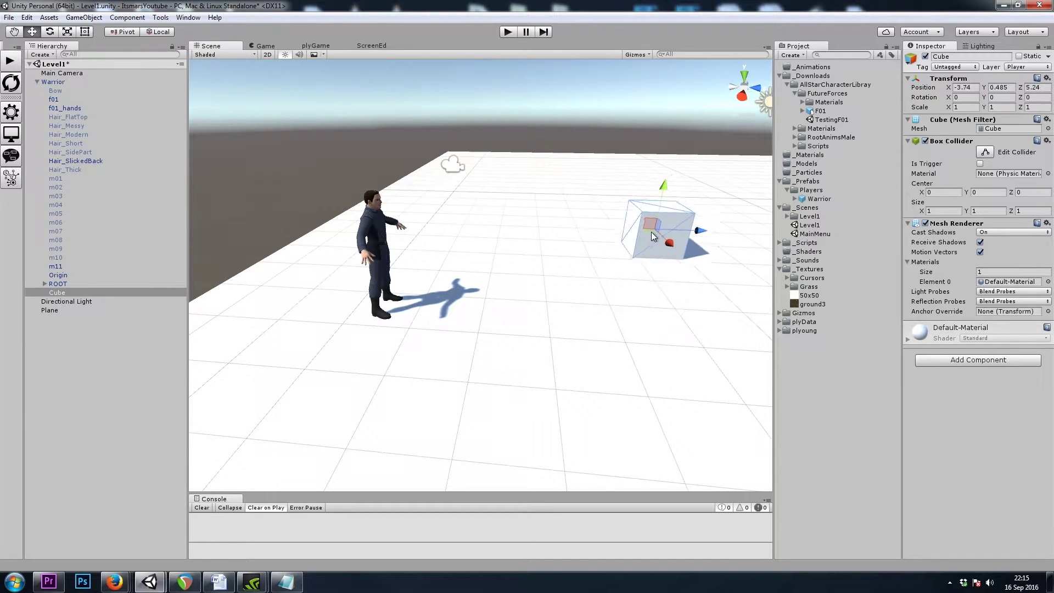
{"action": "left_click", "coordinate": [1018, 56]}
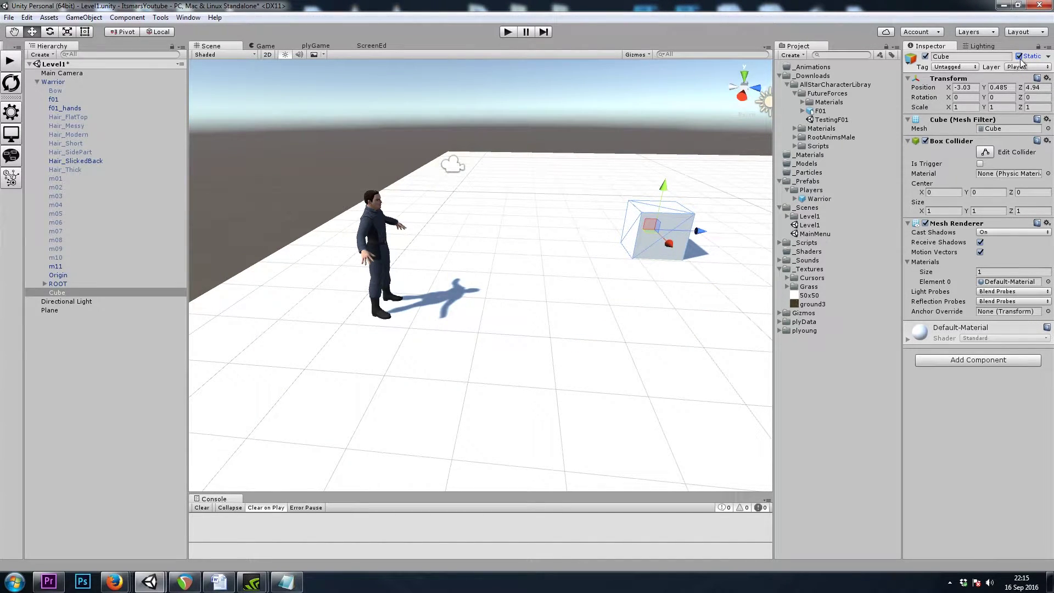
{"action": "left_click", "coordinate": [188, 17]}
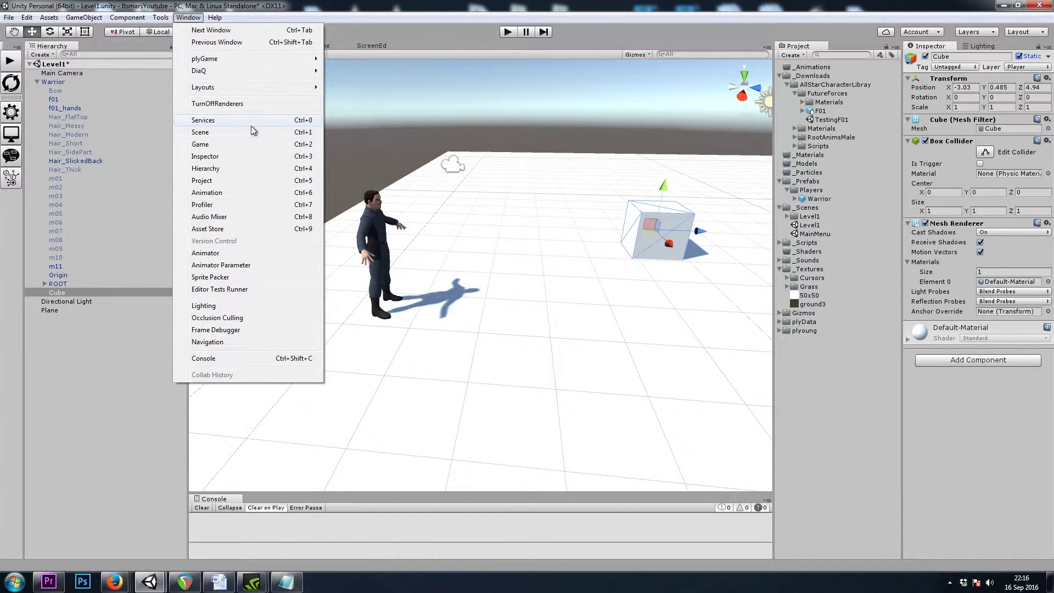
Bake the navigation mesh over the floor and orbit to inspect it
{"action": "left_click", "coordinate": [207, 342]}
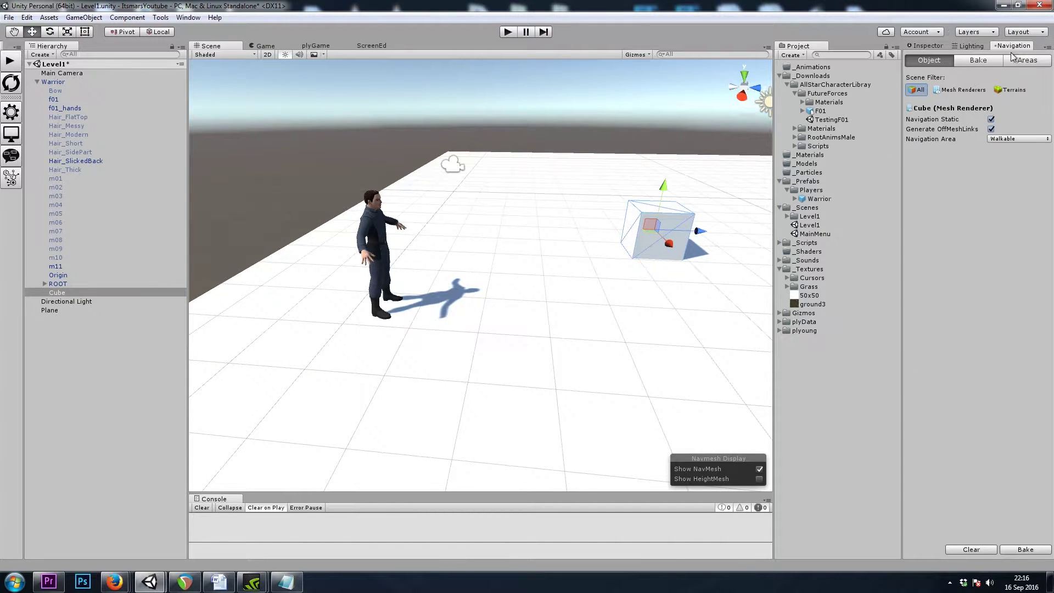
{"action": "left_click", "coordinate": [1024, 549]}
{"action": "left_click_drag", "start_coordinate": [557, 204], "coordinate": [502, 242], "text": "alt"}
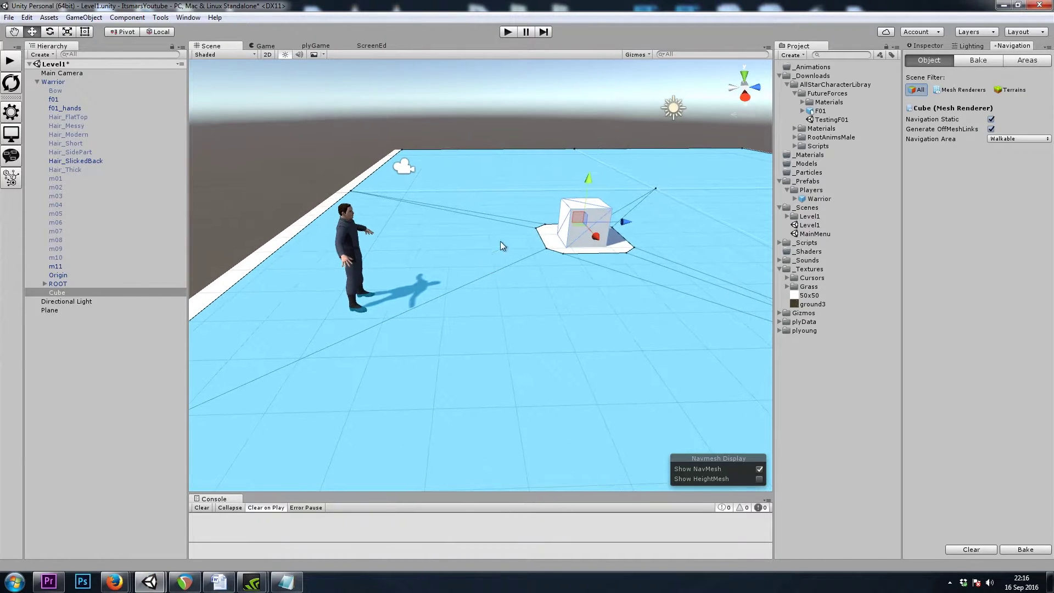
Check the Warrior's Nav Mesh Agent settings, then view the baked navmesh around the cube again
{"action": "left_click", "coordinate": [37, 82]}
{"action": "left_click", "coordinate": [928, 46]}
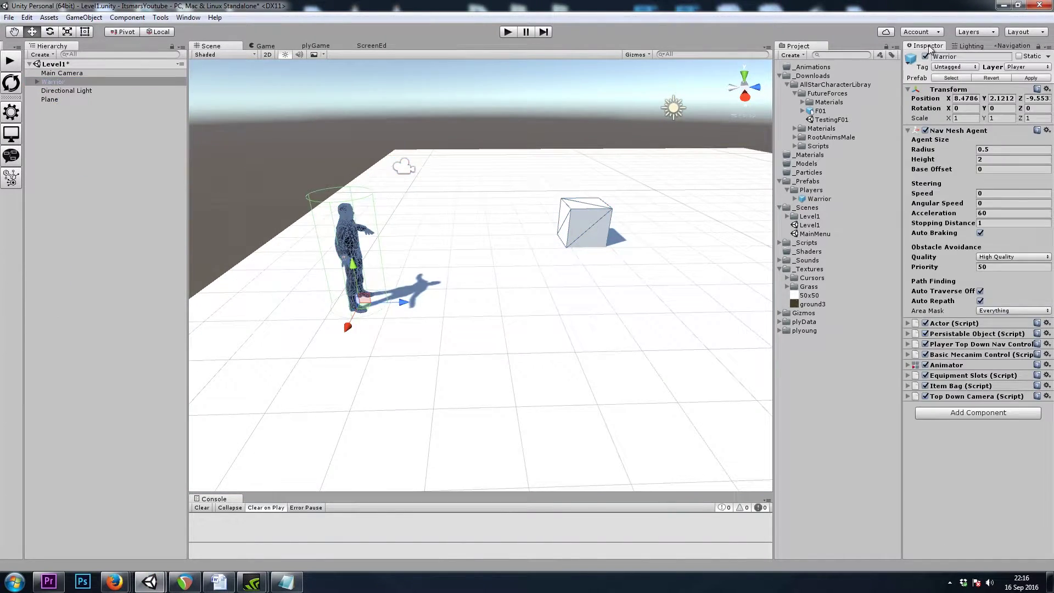
{"action": "left_click", "coordinate": [961, 132]}
{"action": "left_click", "coordinate": [961, 131]}
{"action": "left_click", "coordinate": [1014, 47]}
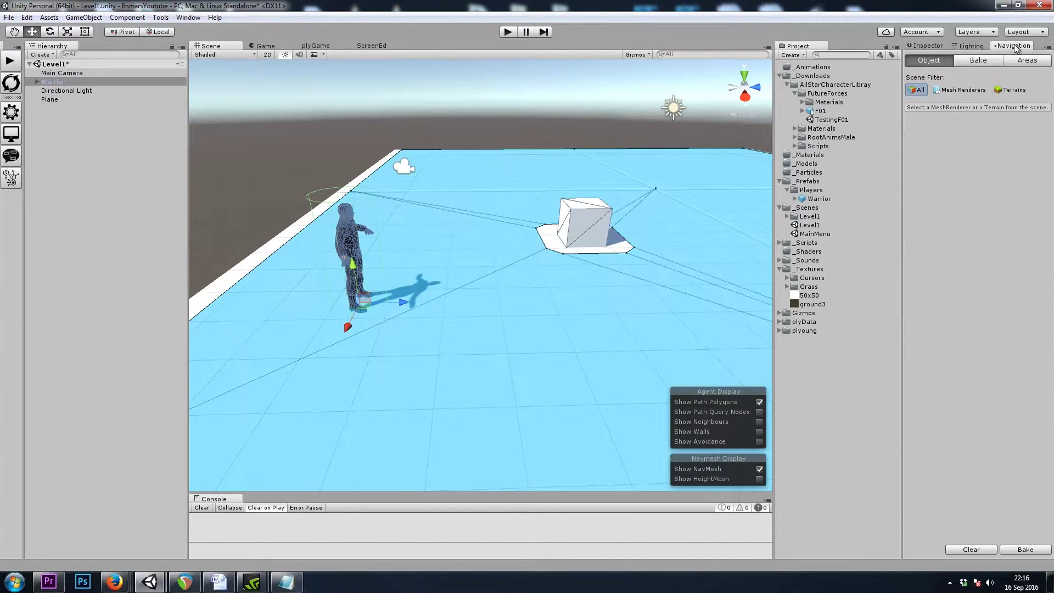
{"action": "right_click_drag", "start_coordinate": [377, 212], "coordinate": [397, 173]}
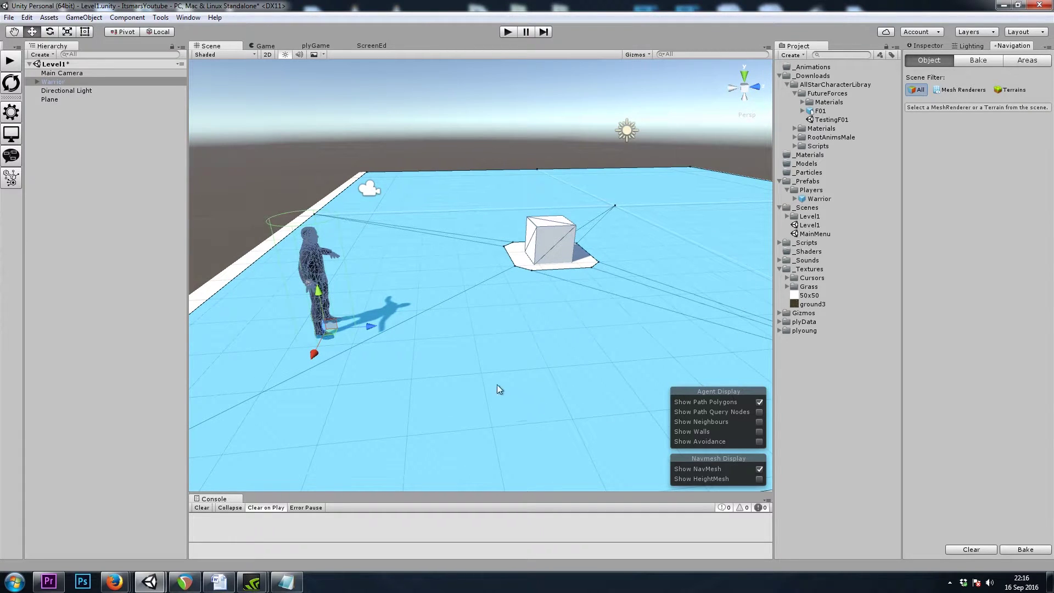
{"action": "scroll", "coordinate": [490, 381], "scroll_direction": "up", "scroll_amount": 4}
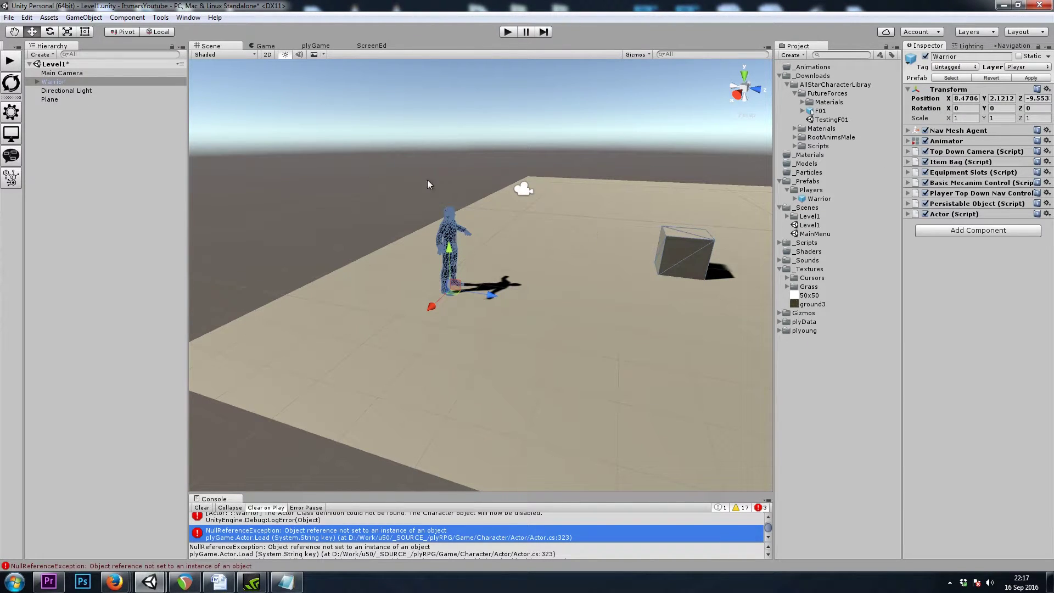
Add two new attribute definitions on the plyGame Attributes page
{"action": "left_click", "coordinate": [317, 46]}
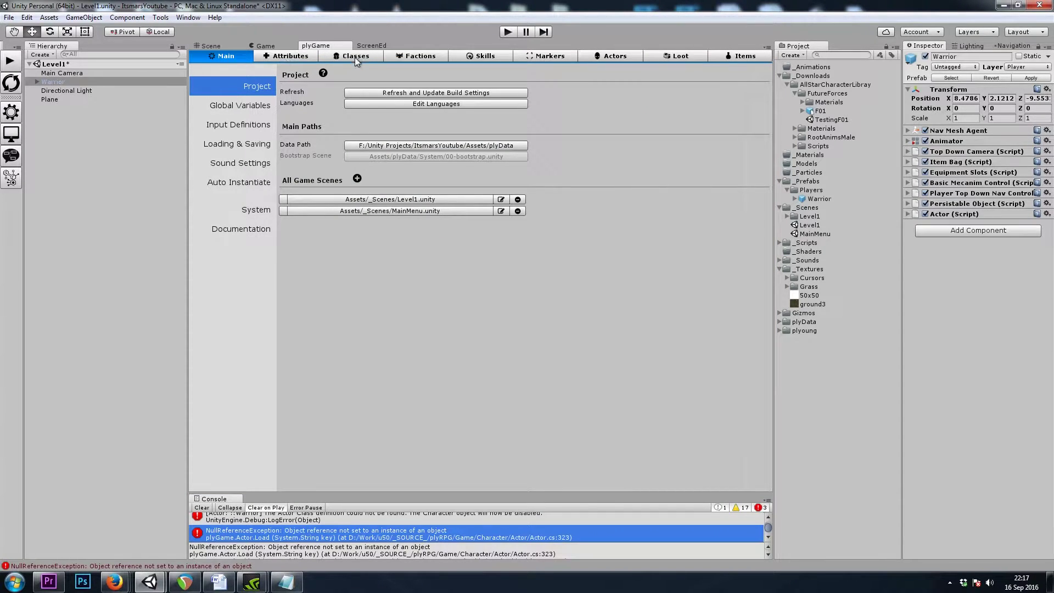
{"action": "left_click", "coordinate": [300, 58]}
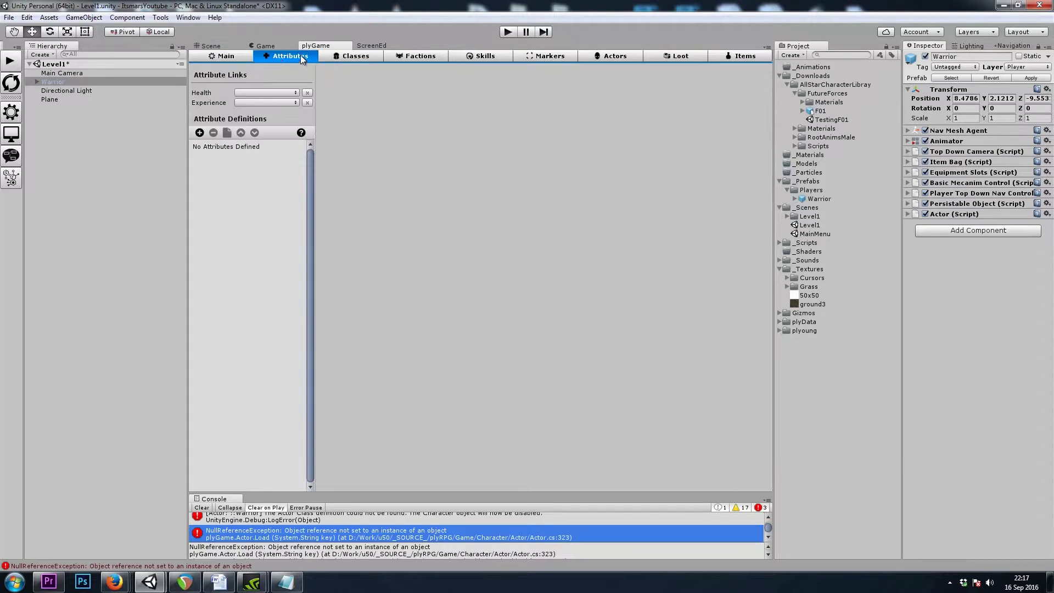
{"action": "left_click", "coordinate": [211, 104]}
{"action": "left_click", "coordinate": [199, 133]}
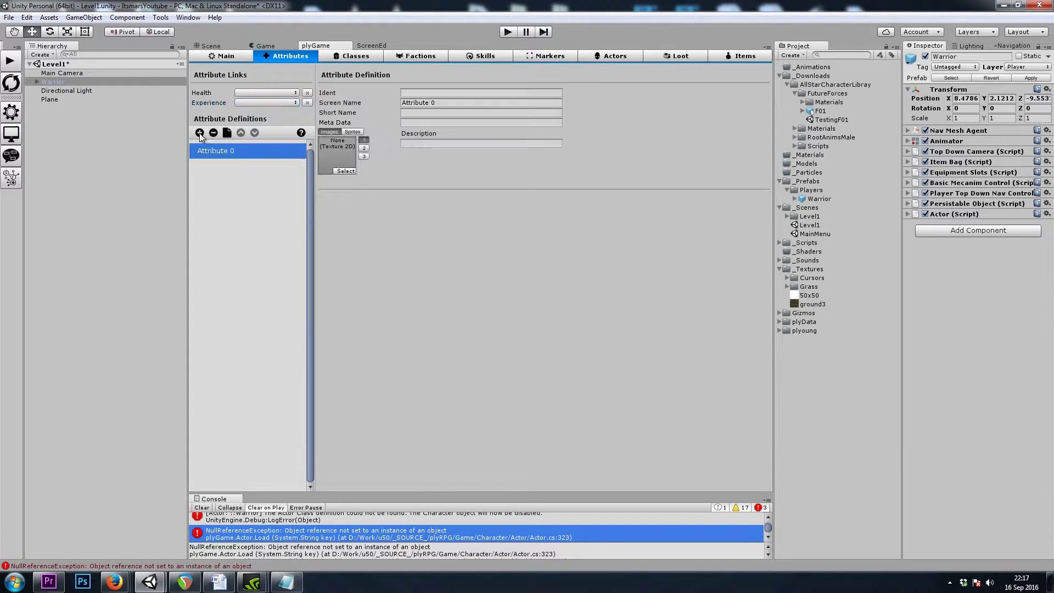
{"action": "left_click", "coordinate": [200, 134]}
Name the two attributes Health and Experience
{"action": "left_click", "coordinate": [232, 151]}
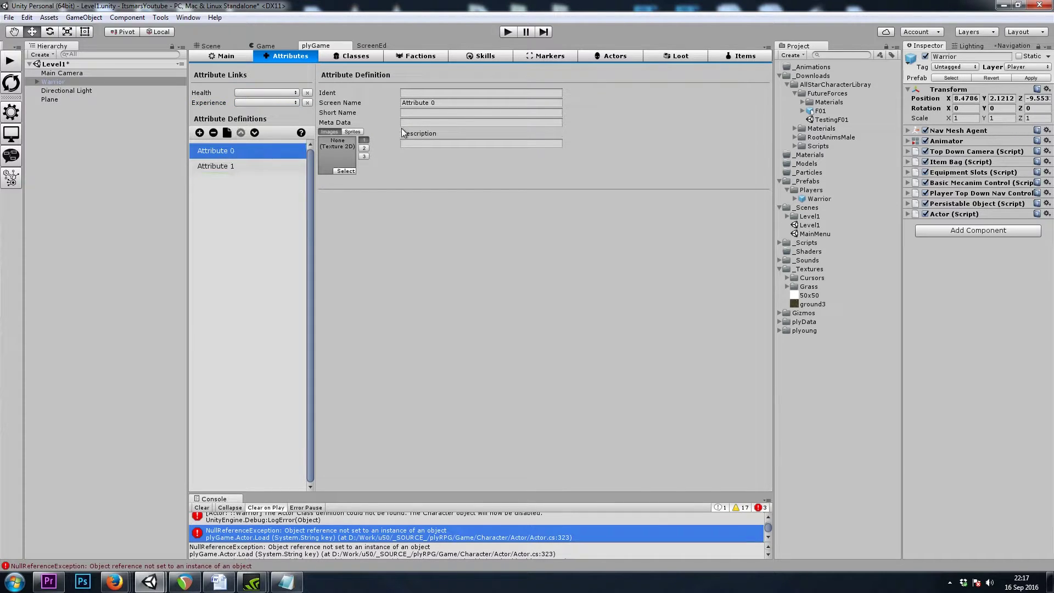
{"action": "left_click", "coordinate": [431, 113]}
{"action": "left_click", "coordinate": [438, 104]}
{"action": "type", "text": "Health"}
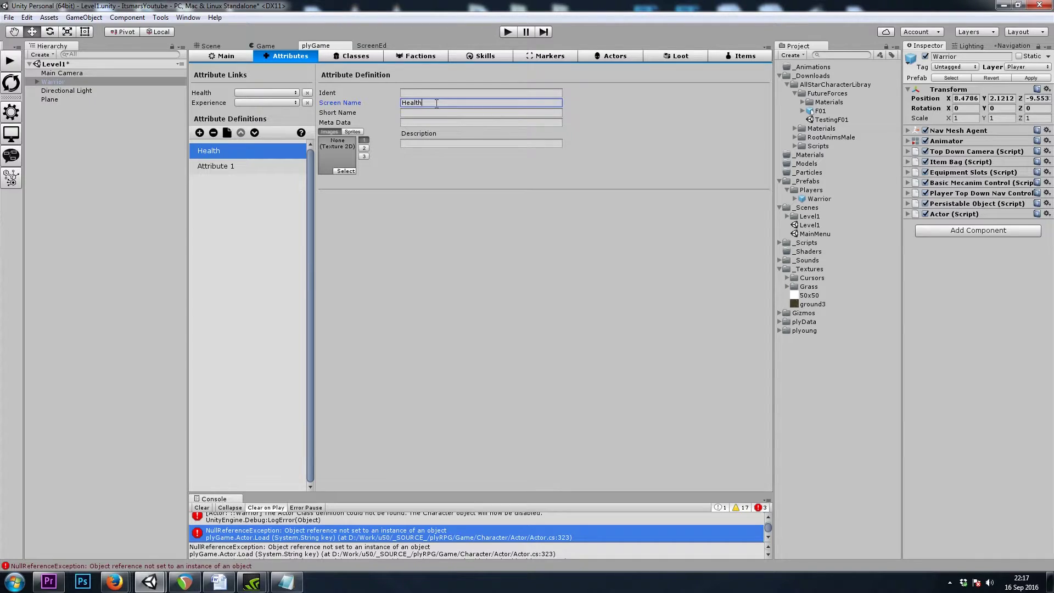
{"action": "left_click", "coordinate": [222, 168]}
{"action": "left_click", "coordinate": [449, 103]}
{"action": "type", "text": "Ex"}
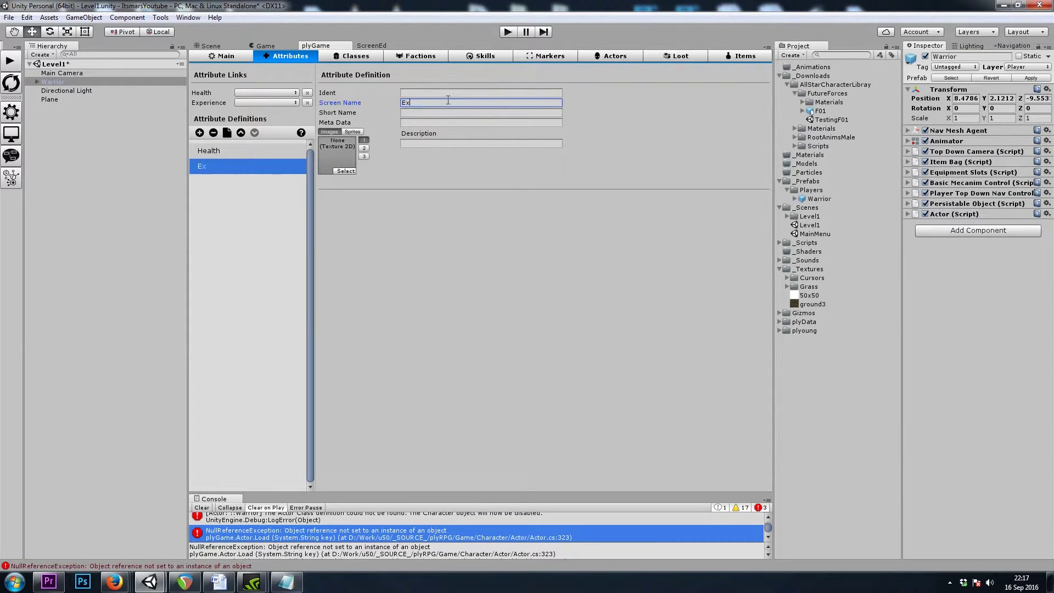
{"action": "type", "text": "perience"}
Link the Health and Experience slots to their matching attributes
{"action": "left_click", "coordinate": [266, 92]}
{"action": "left_click", "coordinate": [258, 105]}
{"action": "left_click", "coordinate": [251, 103]}
{"action": "left_click", "coordinate": [269, 127]}
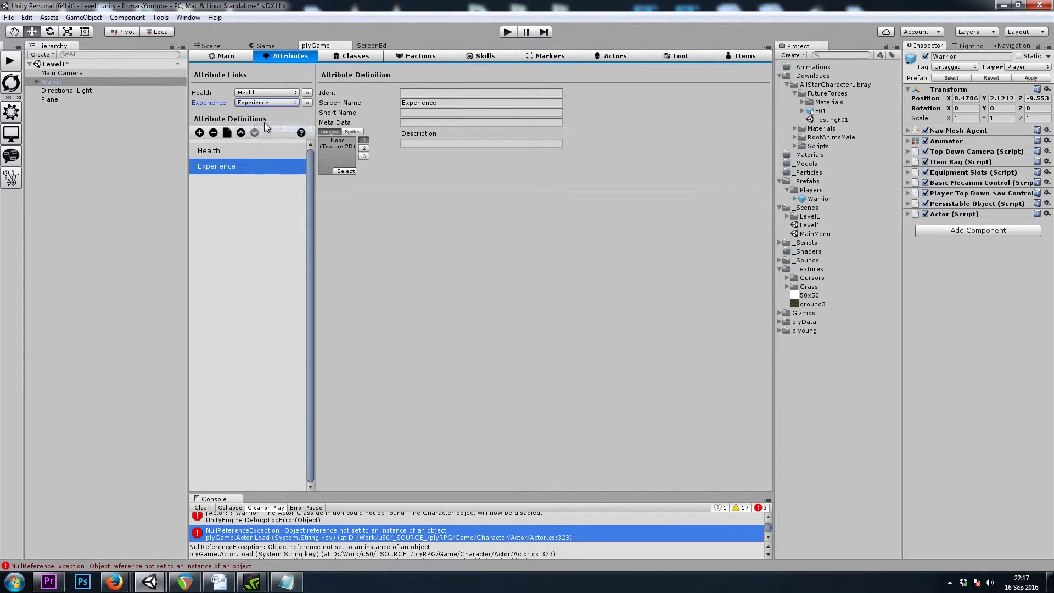
Add a new plyGame class named Warrior
{"action": "left_click", "coordinate": [355, 56]}
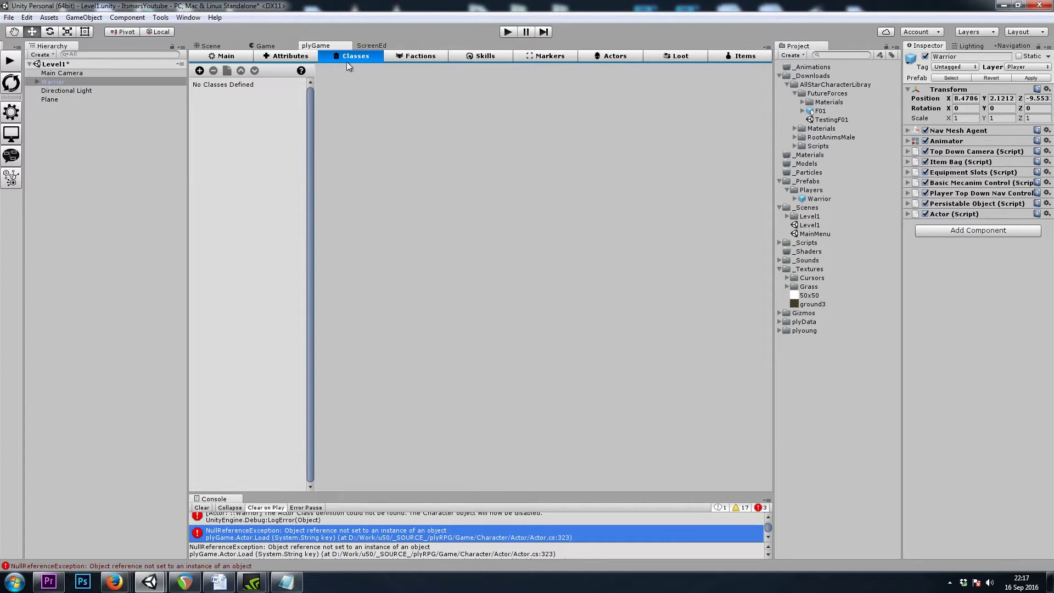
{"action": "left_click", "coordinate": [199, 71]}
{"action": "left_click", "coordinate": [458, 103]}
{"action": "type", "text": "Warrior"}
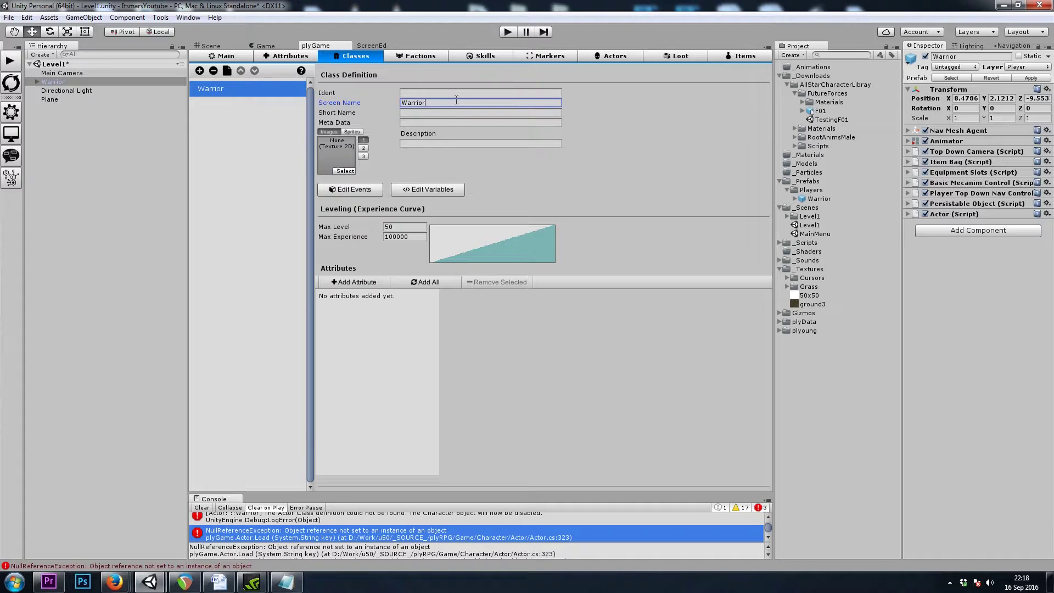
Add all attributes to the Warrior class and give Health a base value of 100
{"action": "left_click", "coordinate": [441, 281]}
{"action": "left_click", "coordinate": [342, 317]}
{"action": "left_click", "coordinate": [354, 302]}
{"action": "left_click", "coordinate": [558, 298]}
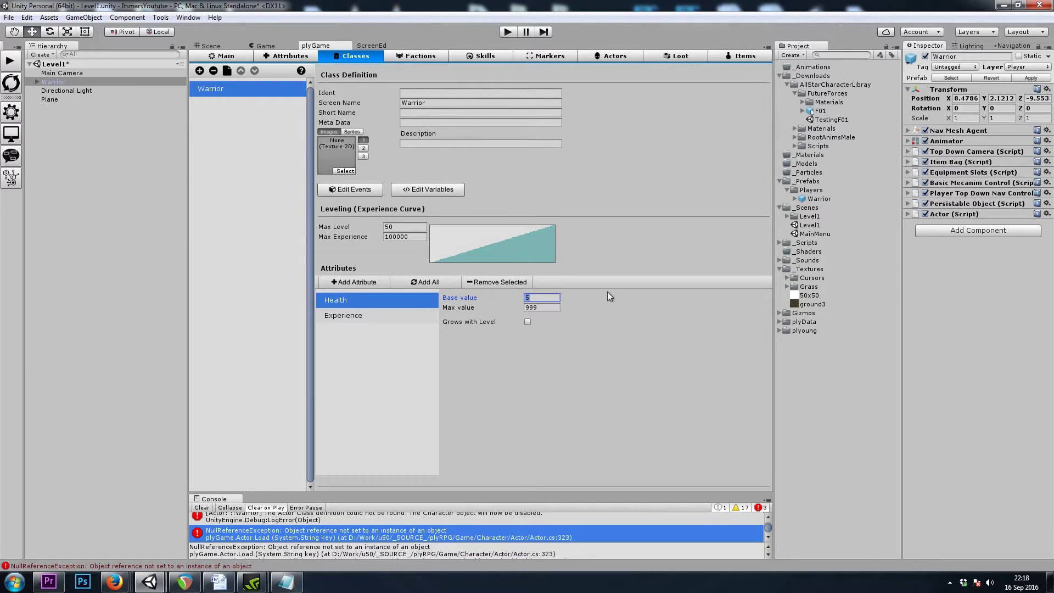
{"action": "type", "text": "100"}
Make Health grow with level up to 999 and review its growth curve values
{"action": "left_click", "coordinate": [528, 322]}
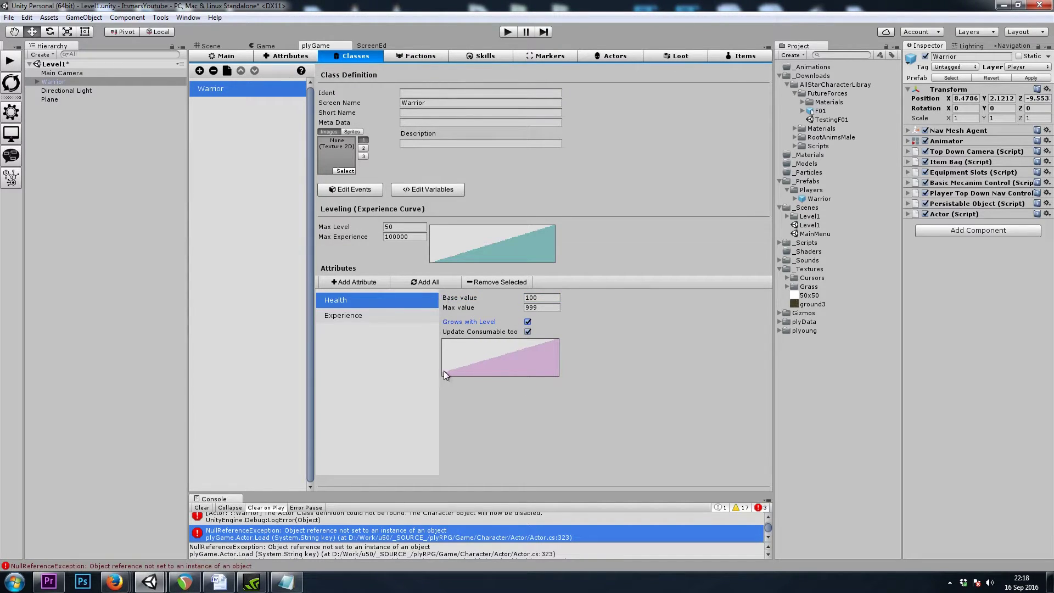
{"action": "left_click", "coordinate": [523, 362]}
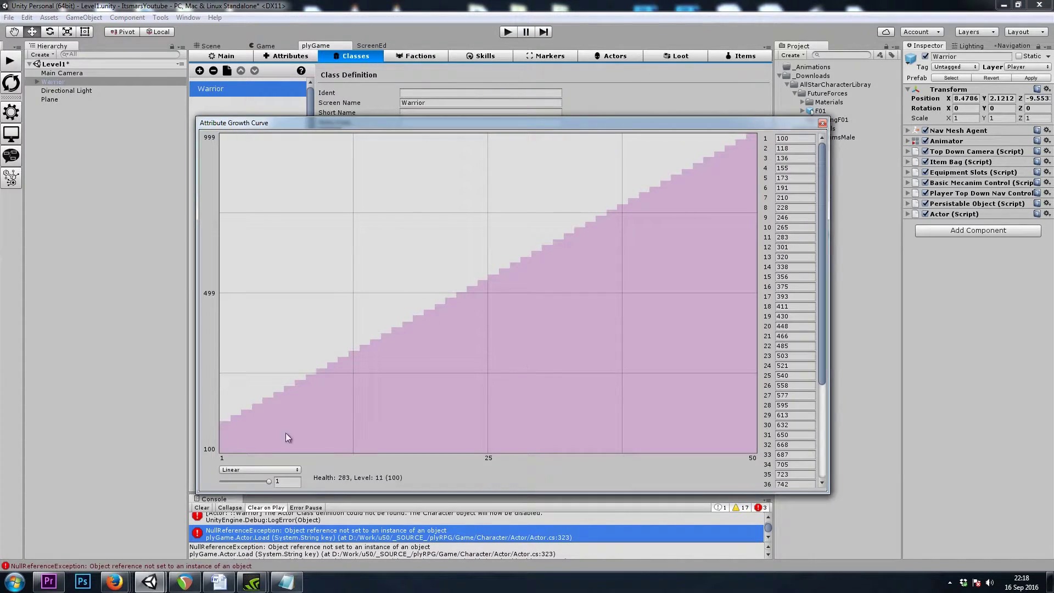
{"action": "left_click", "coordinate": [796, 147]}
{"action": "key", "text": "Tab"}
{"action": "left_click", "coordinate": [822, 123]}
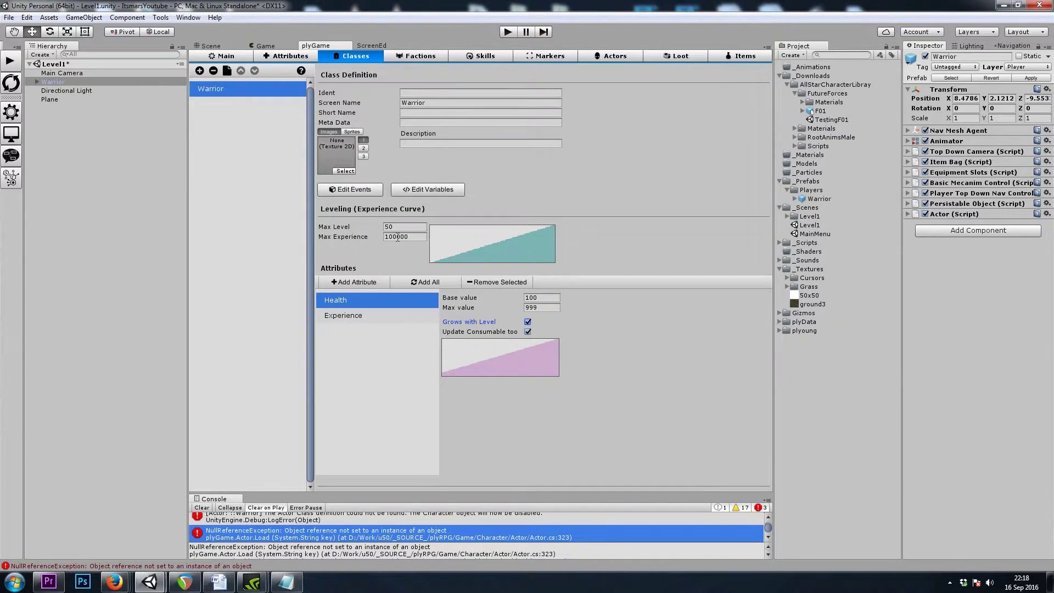
Set the Warrior class's Max Level to 80 and Max Experience to 800000000
{"action": "left_click", "coordinate": [352, 318]}
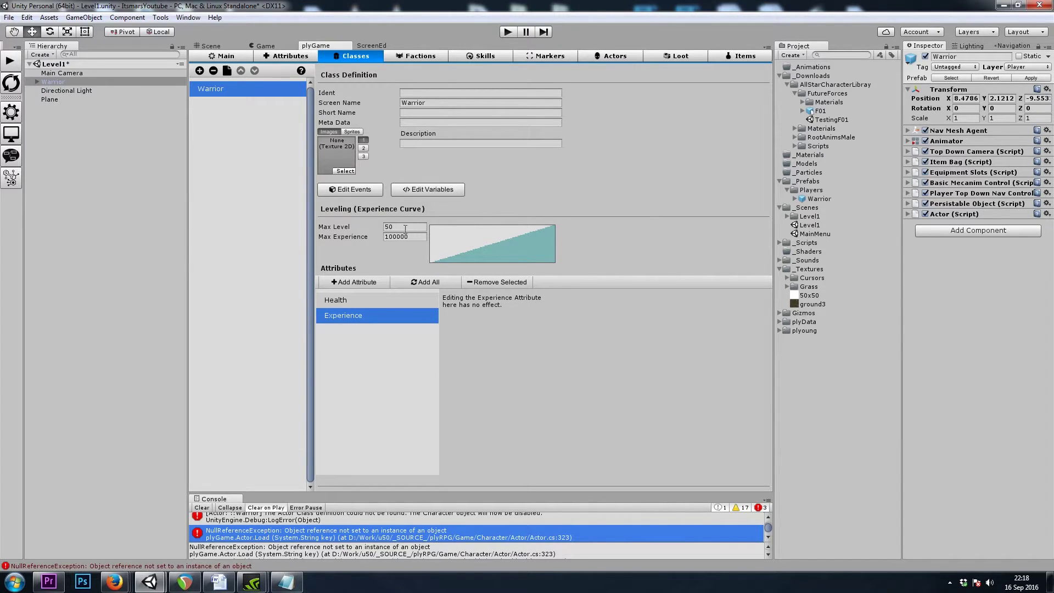
{"action": "left_click", "coordinate": [359, 228]}
{"action": "type", "text": "80"}
{"action": "left_click", "coordinate": [409, 236]}
{"action": "key", "text": "BackSpace"}
{"action": "key", "text": "BackSpace"}
{"action": "key", "text": "BackSpace"}
{"action": "key", "text": "BackSpace"}
{"action": "key", "text": "BackSpace"}
{"action": "key", "text": "BackSpace"}
{"action": "type", "text": "800000000"}
Change the experience curve type to Quartic and check the recalculated level values
{"action": "left_click", "coordinate": [467, 242]}
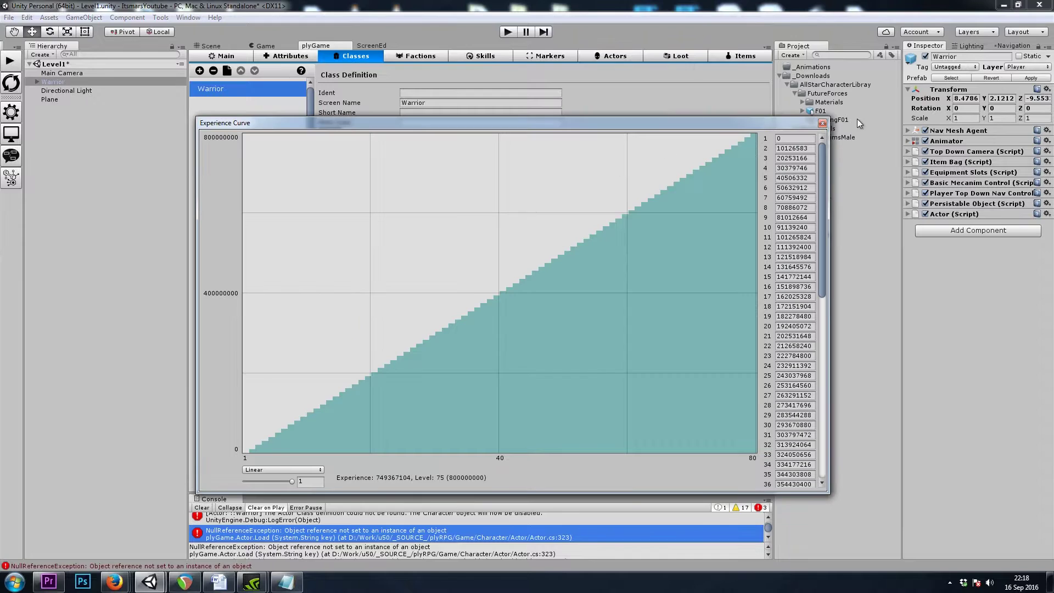
{"action": "left_click", "coordinate": [797, 148]}
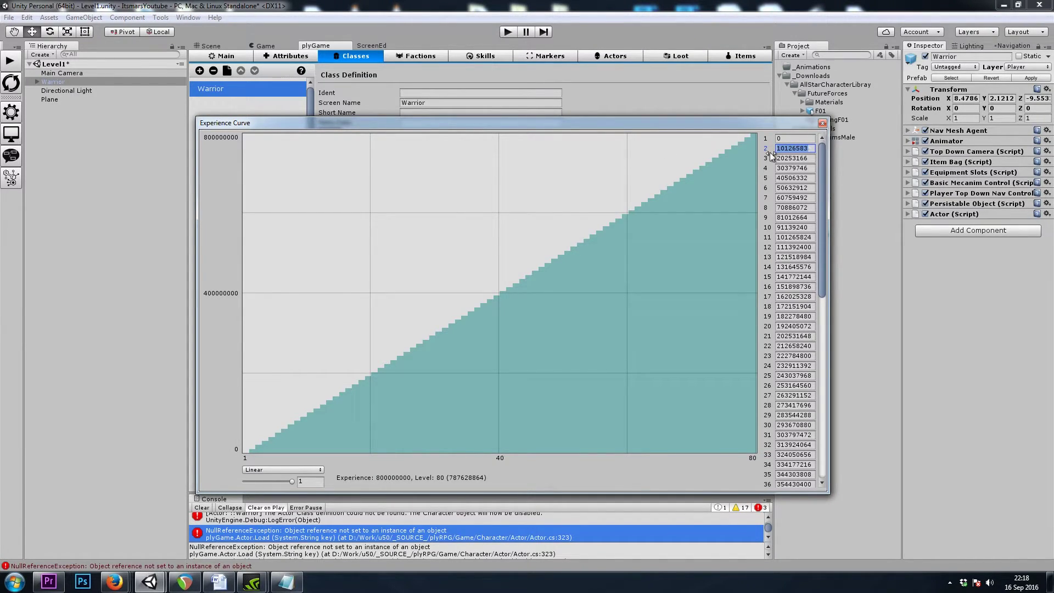
{"action": "left_click", "coordinate": [291, 481]}
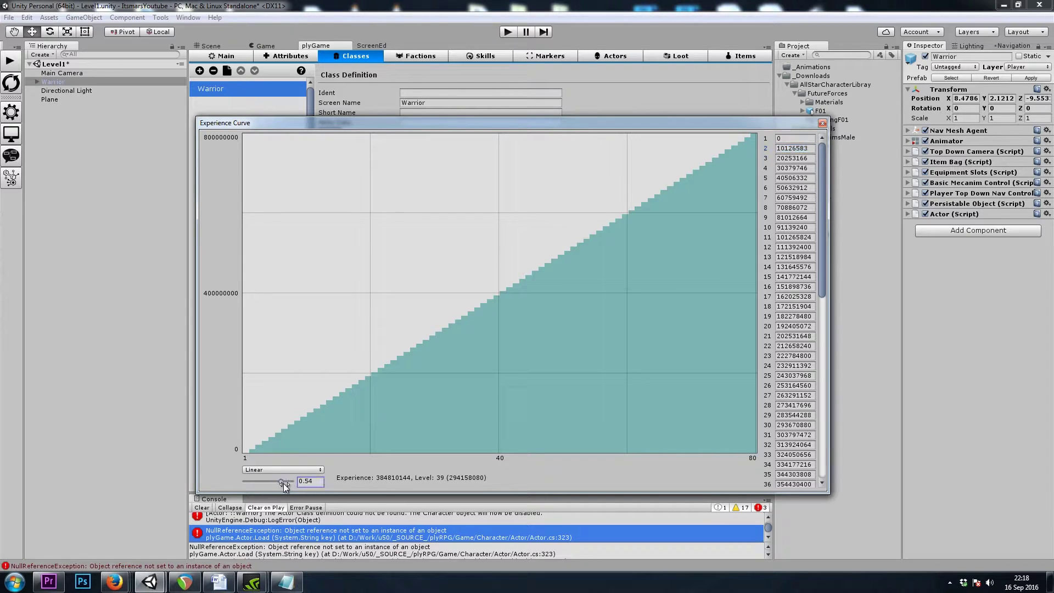
{"action": "left_click", "coordinate": [281, 470]}
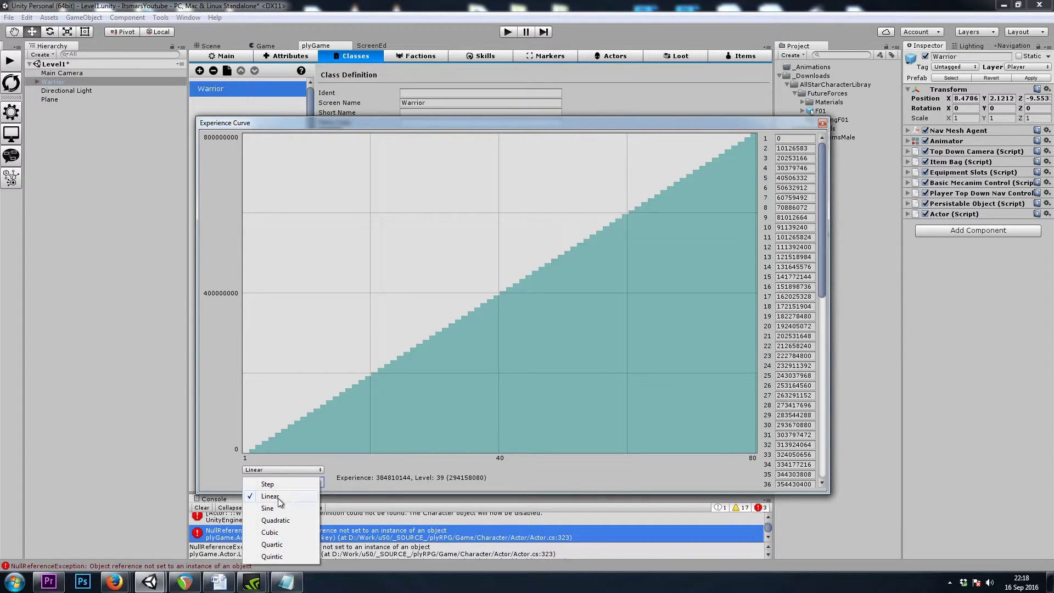
{"action": "left_click", "coordinate": [272, 545]}
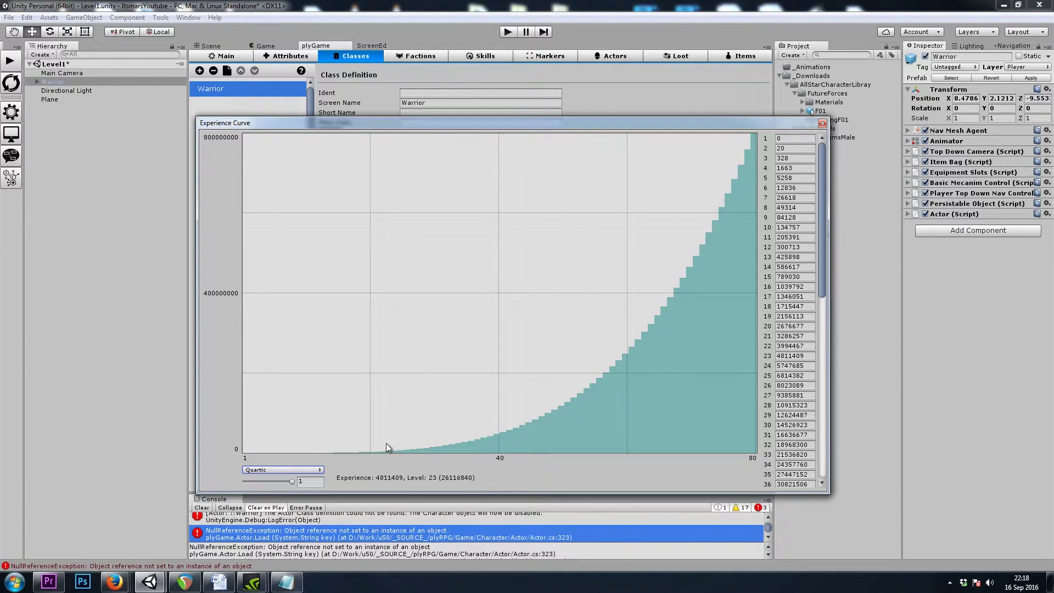
{"action": "left_click", "coordinate": [802, 149]}
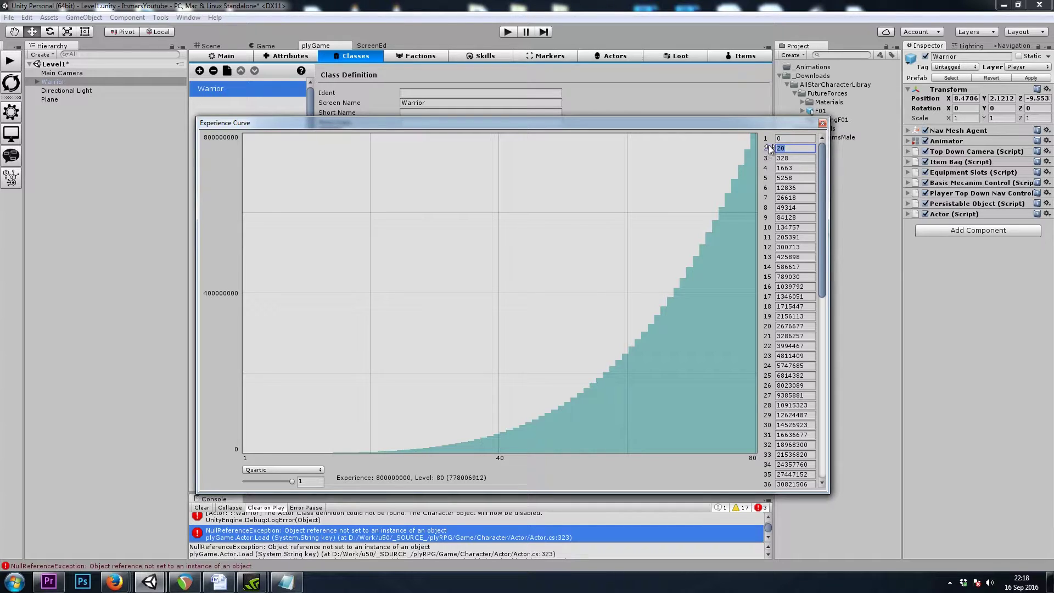
{"action": "key", "text": "Tab"}
{"action": "left_click", "coordinate": [823, 124]}
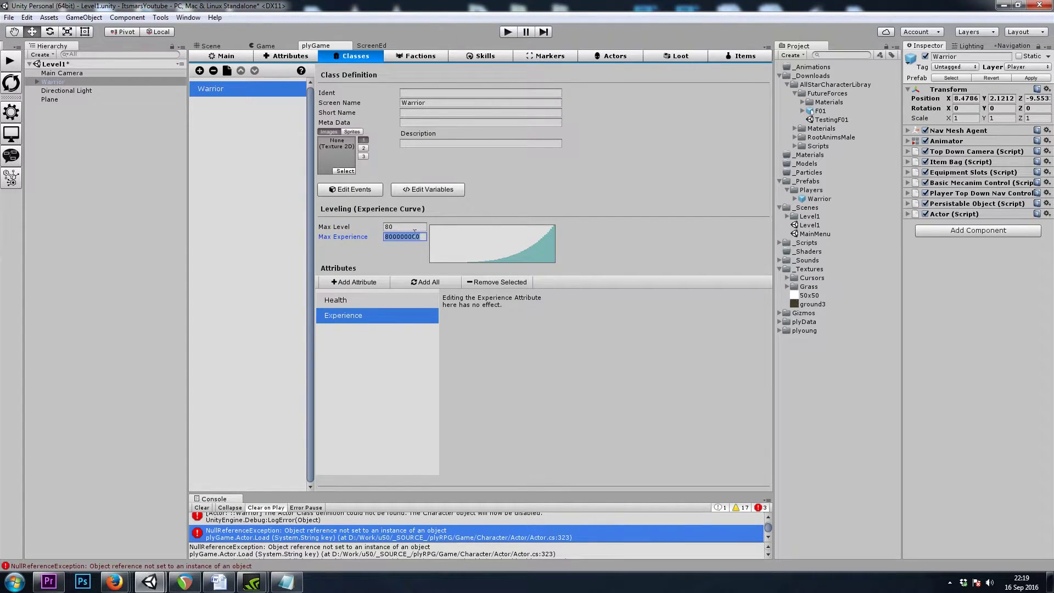
Add a faction named Player, then select the Warrior in the Hierarchy
{"action": "left_click", "coordinate": [422, 57]}
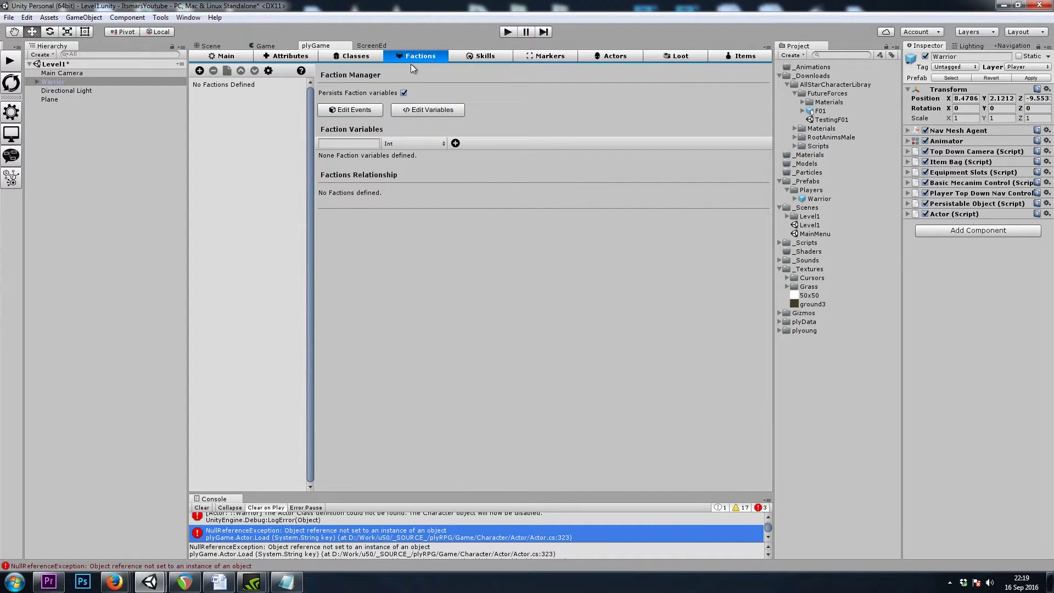
{"action": "left_click", "coordinate": [200, 71]}
{"action": "left_click", "coordinate": [430, 103]}
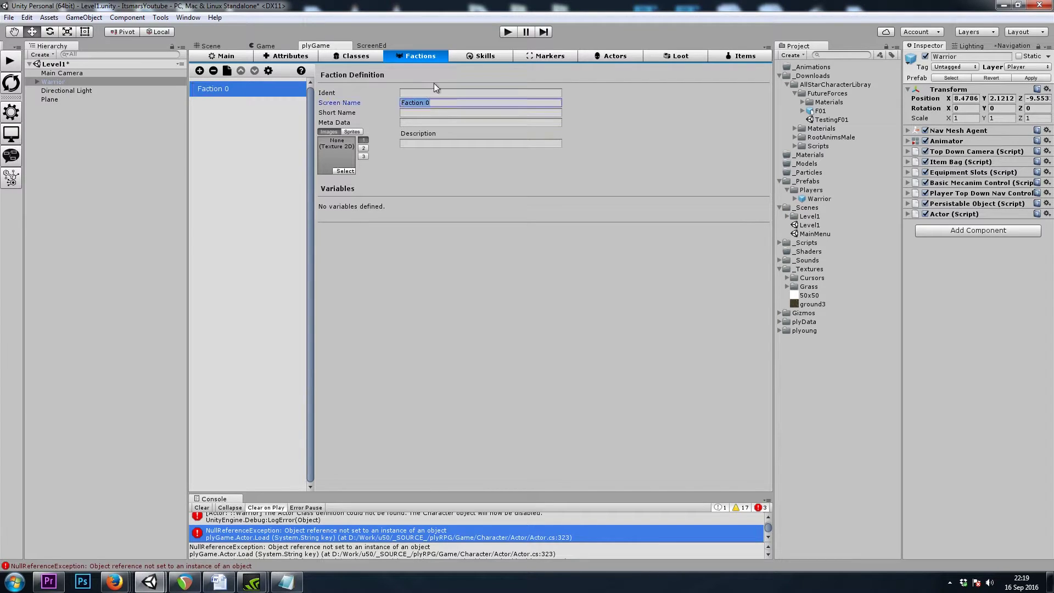
{"action": "type", "text": "Player"}
{"action": "left_click", "coordinate": [357, 57]}
{"action": "left_click", "coordinate": [415, 57]}
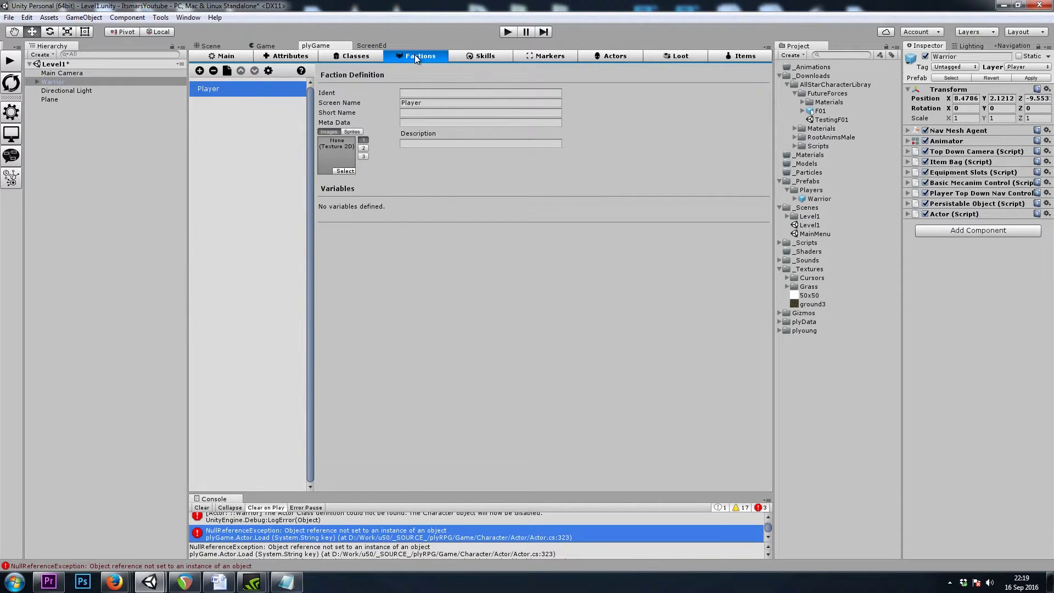
{"action": "left_click", "coordinate": [127, 82]}
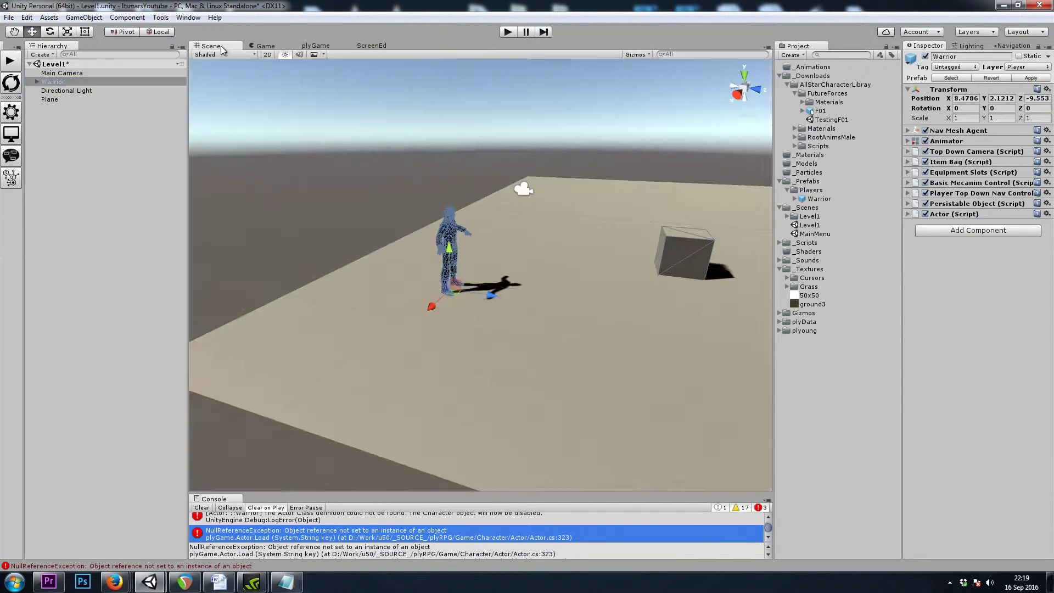
Set the Warrior's Actor class to Warrior
{"action": "left_click", "coordinate": [951, 215]}
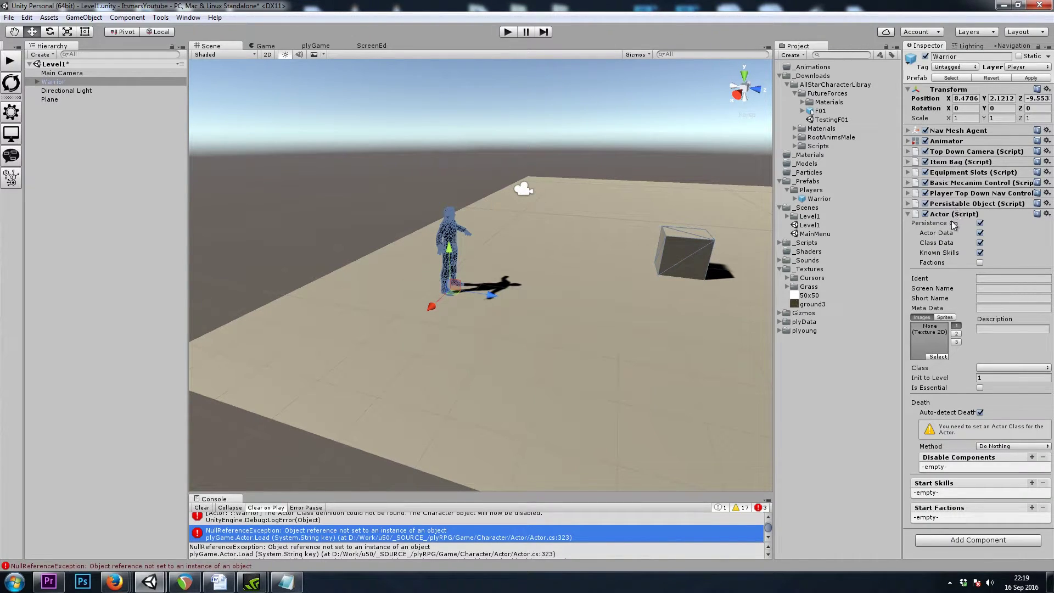
{"action": "left_click", "coordinate": [991, 368]}
{"action": "left_click", "coordinate": [1000, 368]}
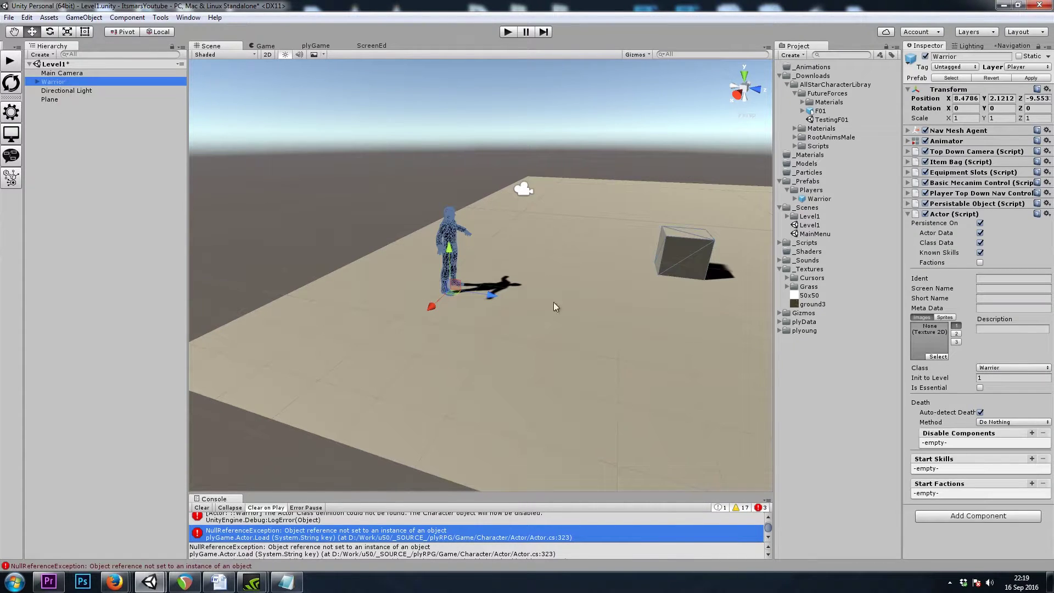
{"action": "left_click", "coordinate": [1004, 369]}
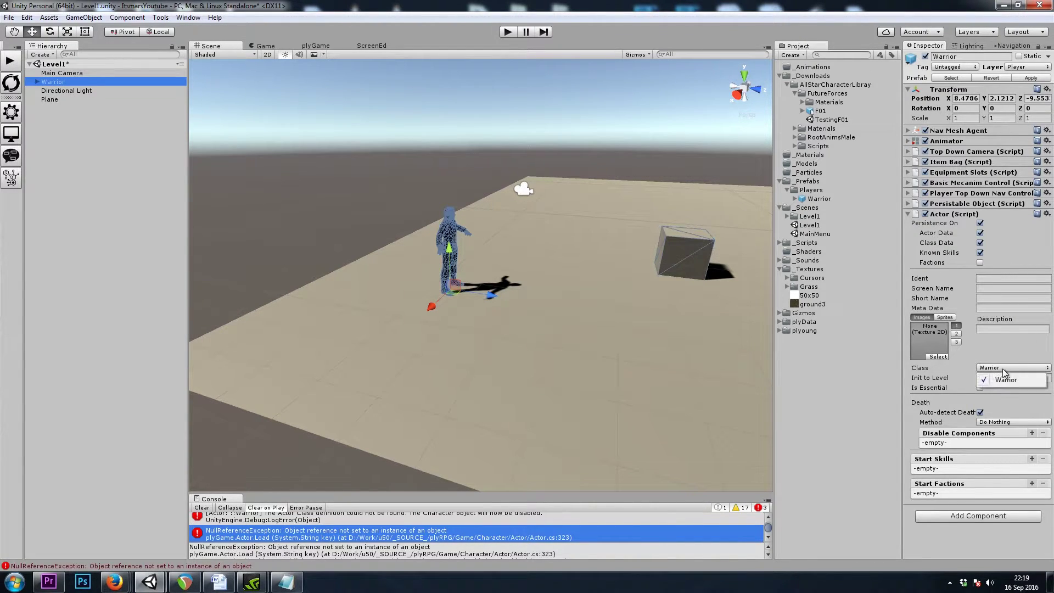
{"action": "left_click", "coordinate": [1008, 380]}
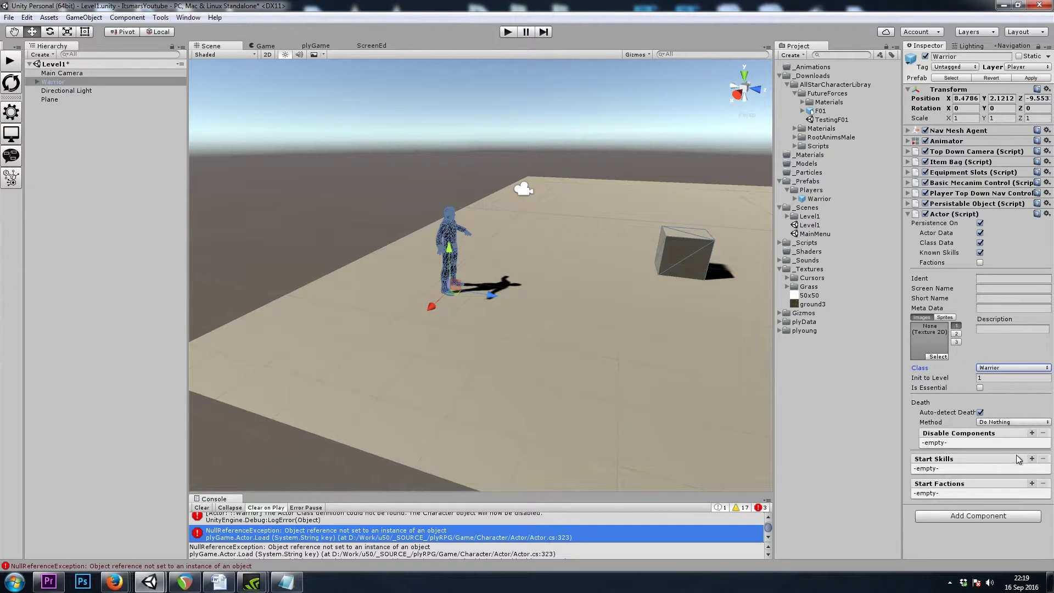
Add Player as the actor's starting faction
{"action": "left_click", "coordinate": [1032, 483]}
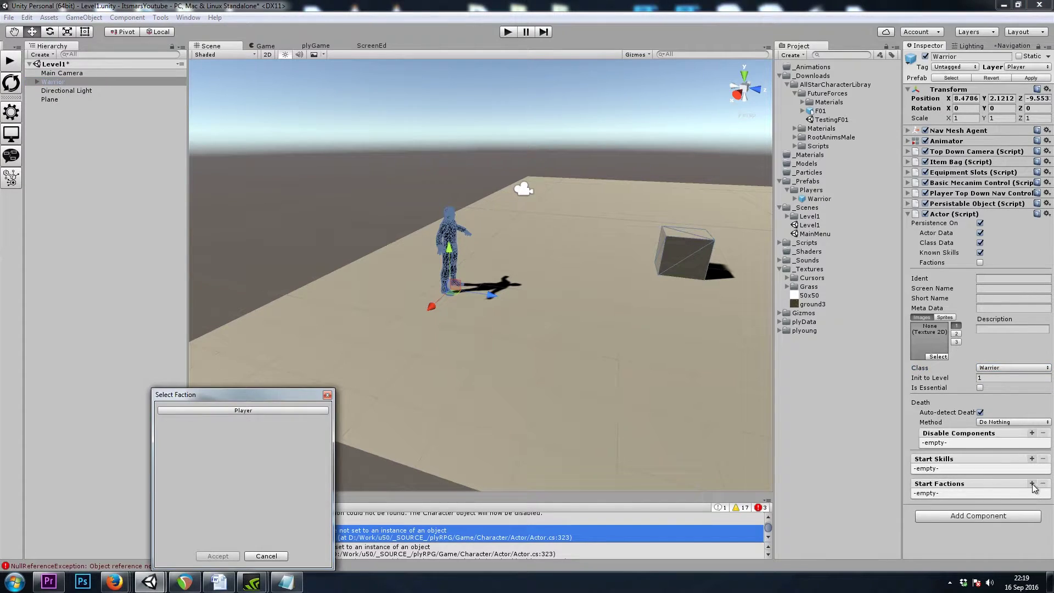
{"action": "left_click", "coordinate": [271, 413]}
{"action": "left_click", "coordinate": [231, 556]}
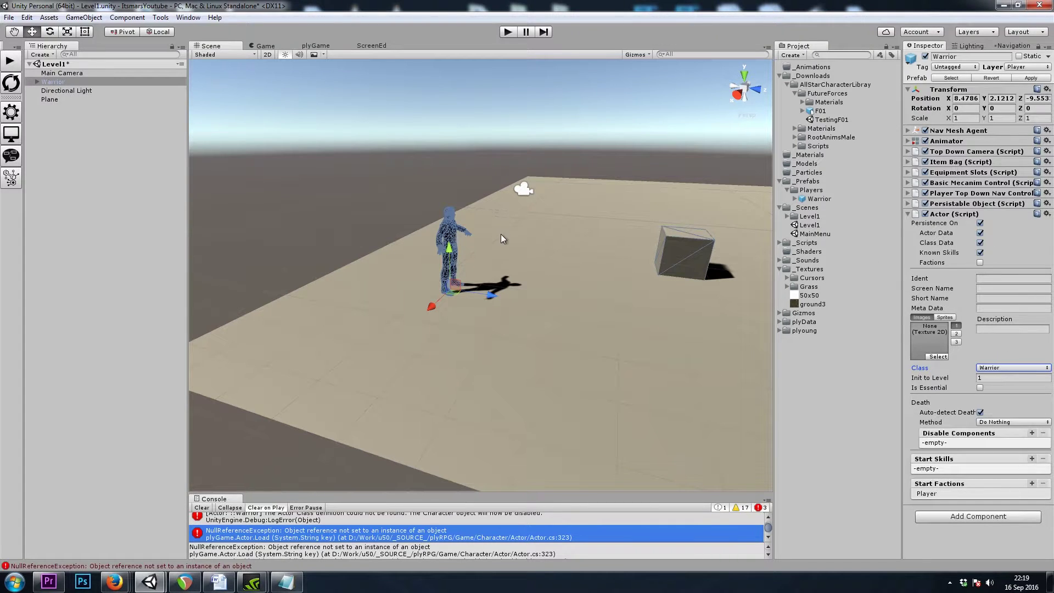
Switch the scene's ambient lighting to a brighter flat colour
{"action": "left_click", "coordinate": [974, 47]}
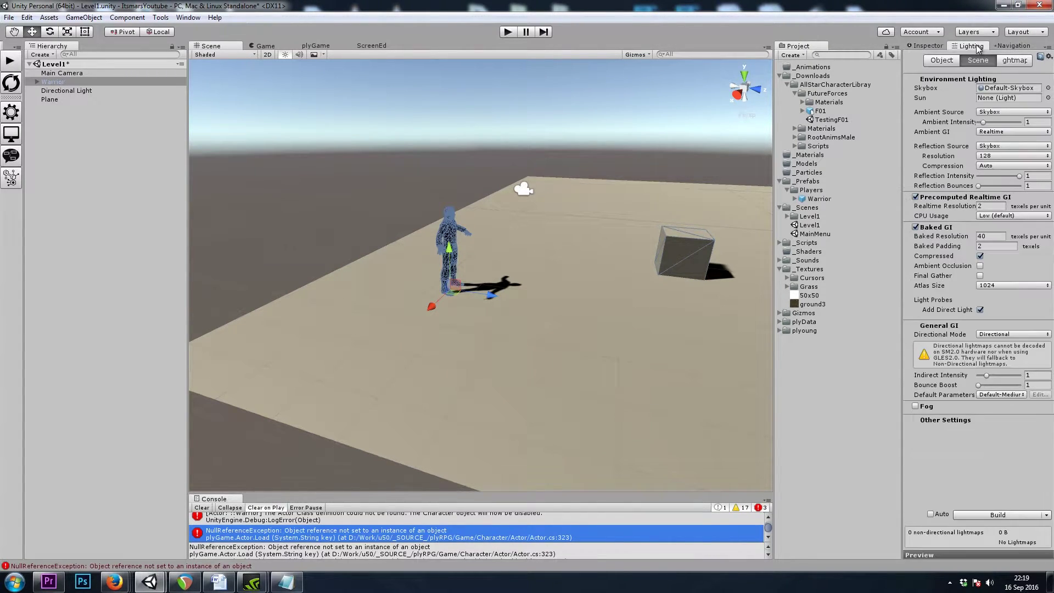
{"action": "left_click", "coordinate": [985, 113]}
{"action": "left_click", "coordinate": [1005, 144]}
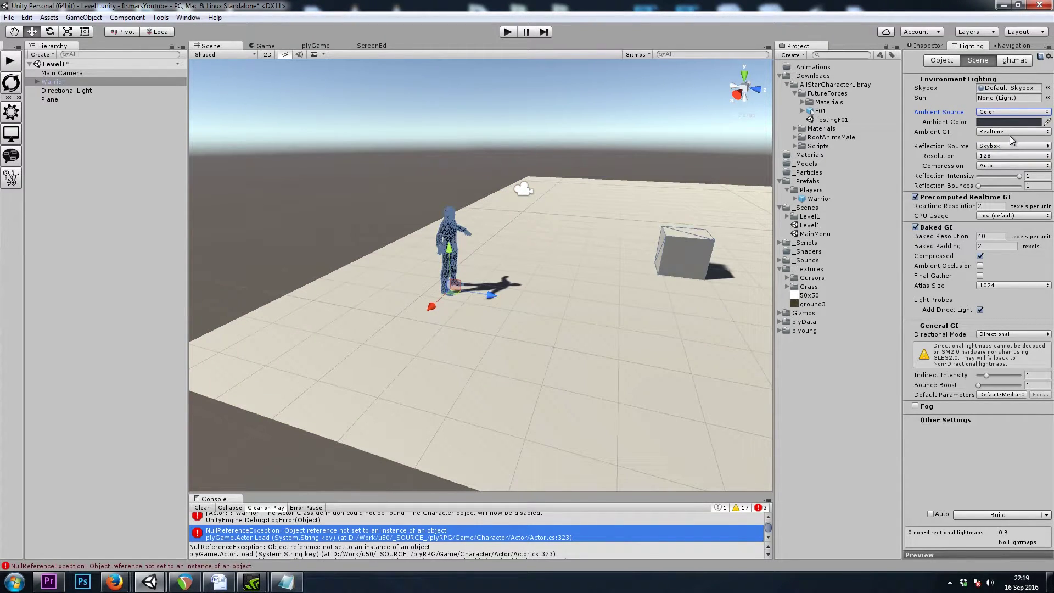
{"action": "scroll", "coordinate": [525, 294], "scroll_direction": "up", "scroll_amount": 4}
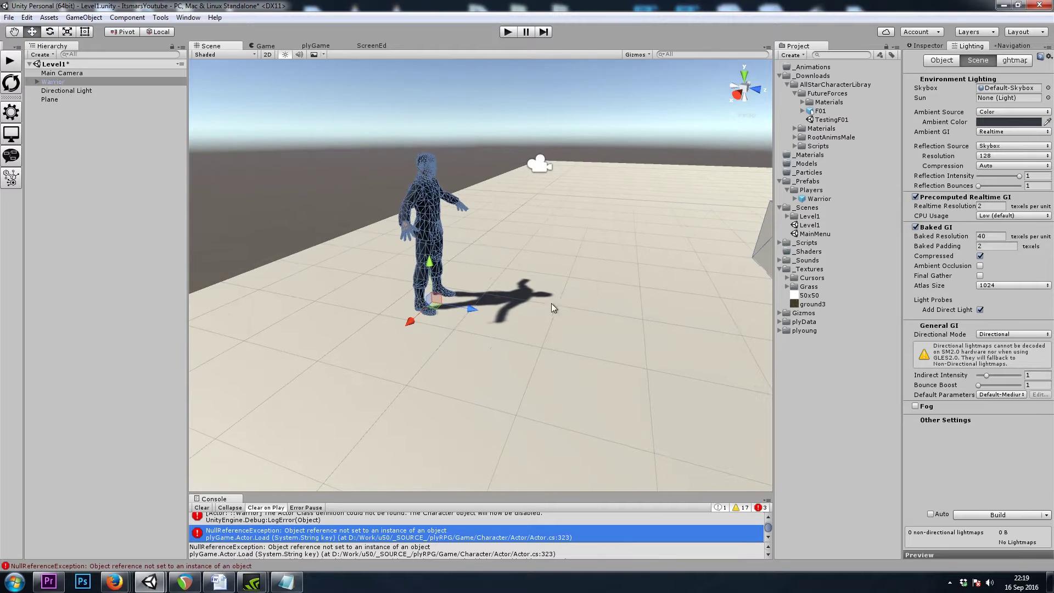
{"action": "left_click", "coordinate": [992, 122]}
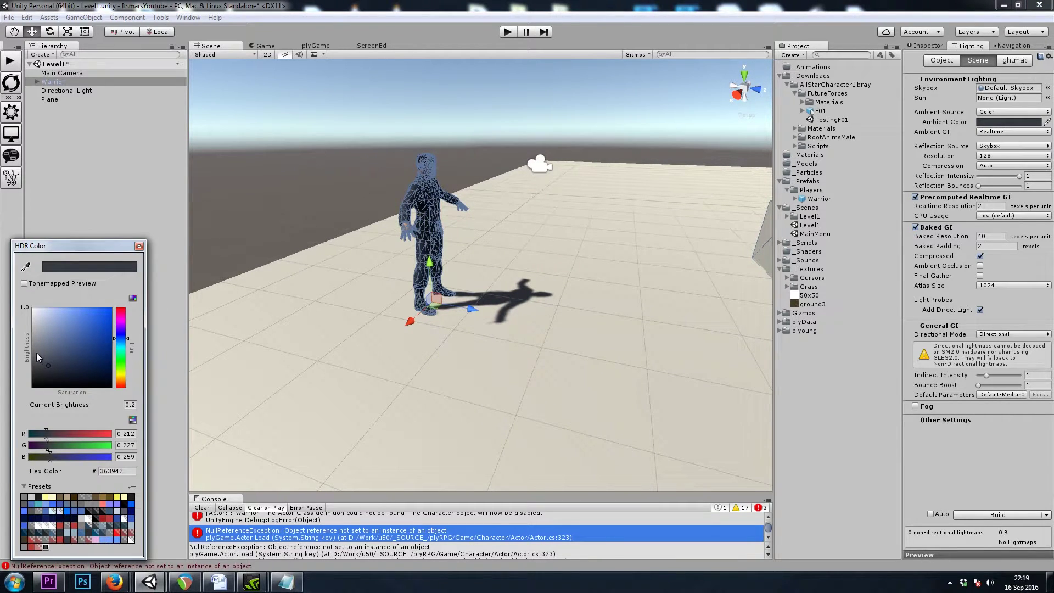
{"action": "left_click", "coordinate": [38, 357]}
{"action": "left_click", "coordinate": [139, 246]}
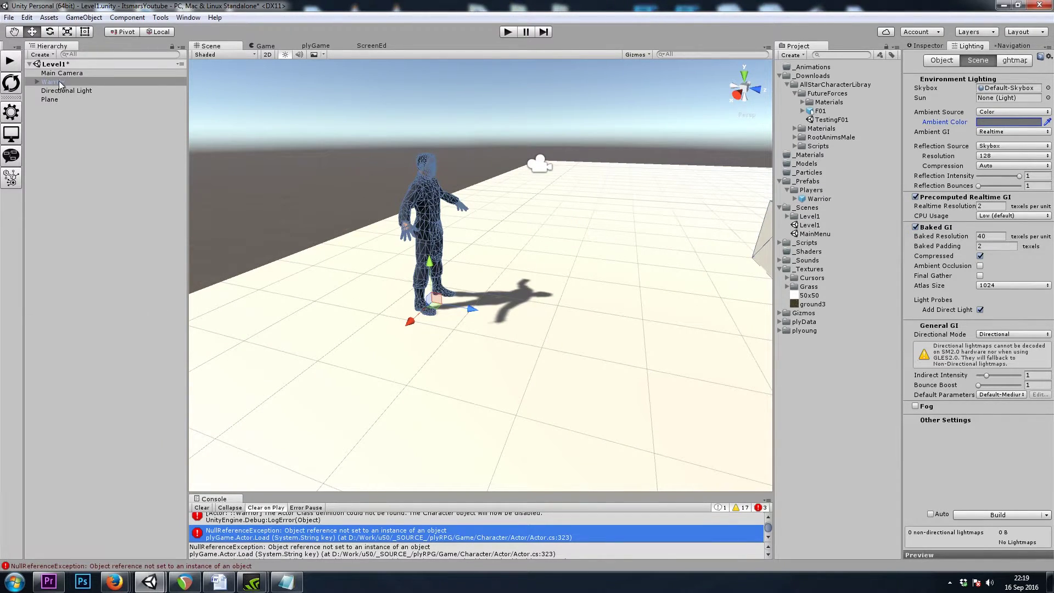
Dim the Directional Light to 0.7, set camera field of view to 20, then play and walk the Warrior
{"action": "left_click", "coordinate": [77, 92]}
{"action": "left_click", "coordinate": [926, 46]}
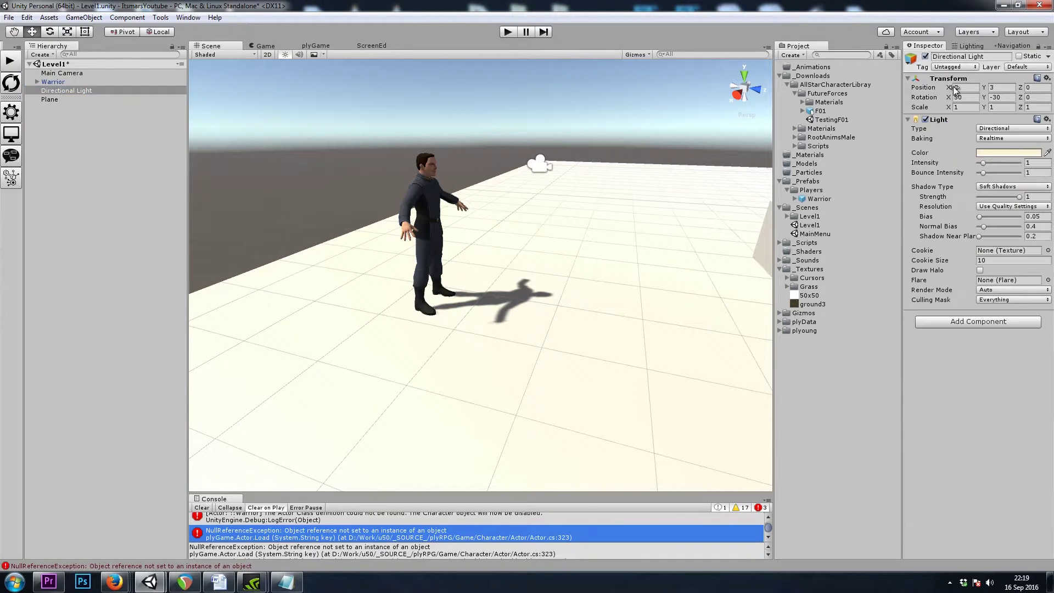
{"action": "left_click_drag", "start_coordinate": [984, 163], "coordinate": [982, 165]}
{"action": "left_click", "coordinate": [80, 77]}
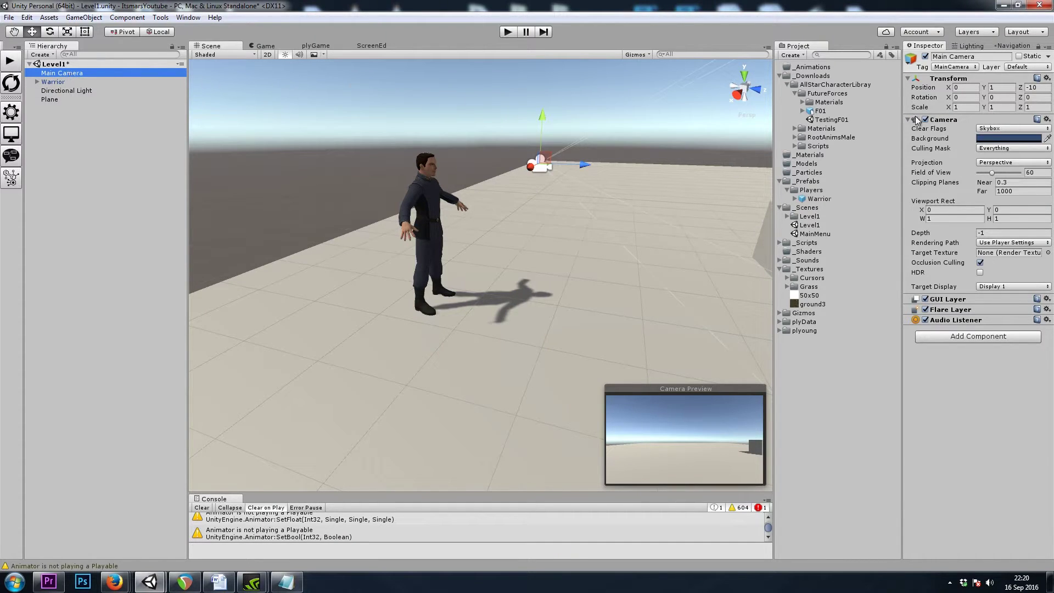
{"action": "left_click_drag", "start_coordinate": [991, 174], "coordinate": [982, 172]}
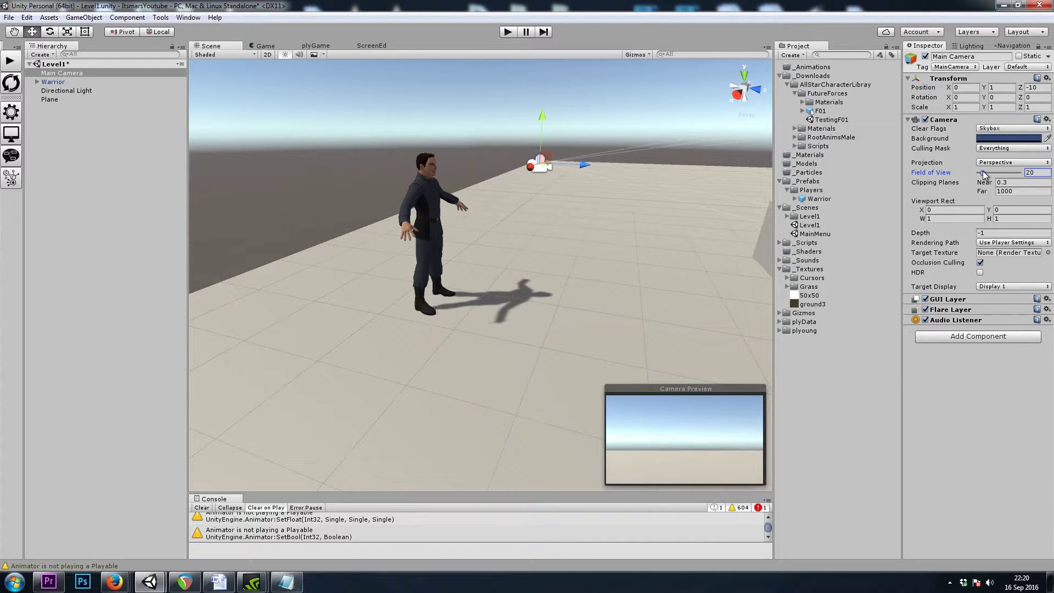
{"action": "left_click", "coordinate": [511, 35]}
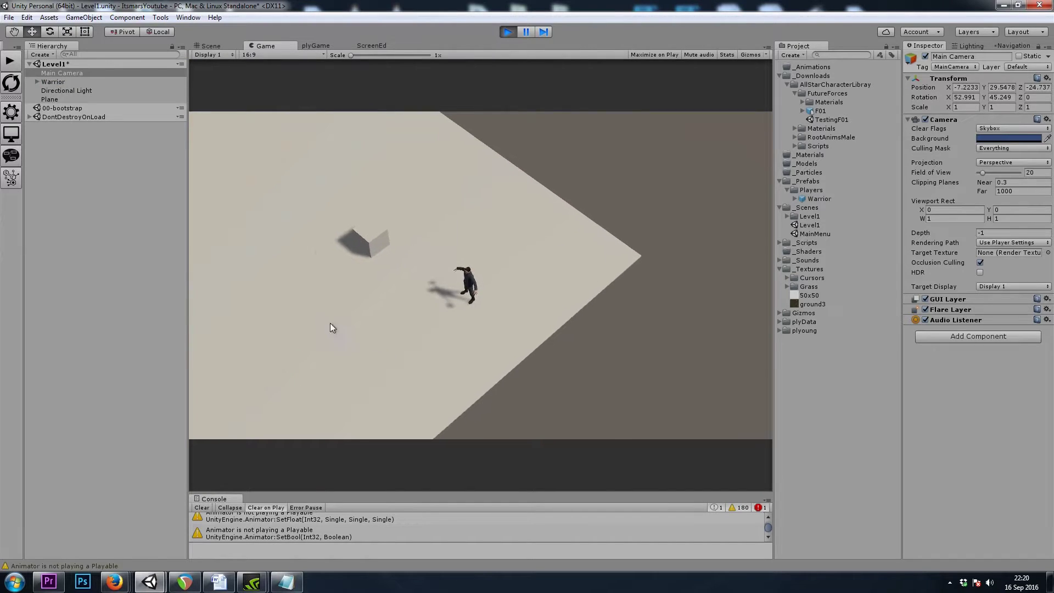
{"action": "left_click", "coordinate": [278, 255]}
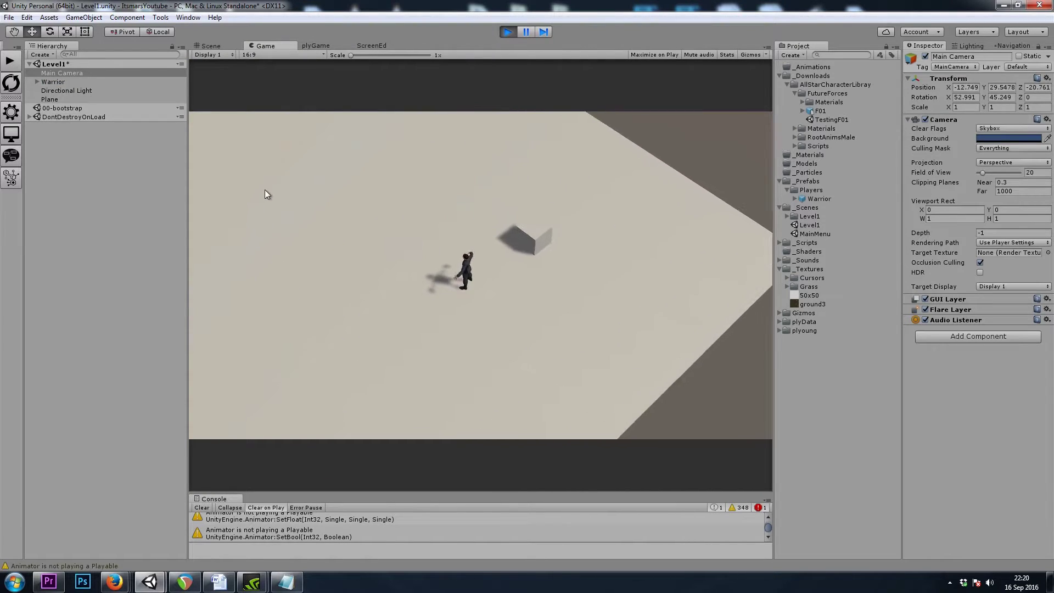
Set the Warrior's Top Down Camera Min Tilt Angle to 10 and Max Tilt Angle to 100
{"action": "left_click", "coordinate": [484, 358]}
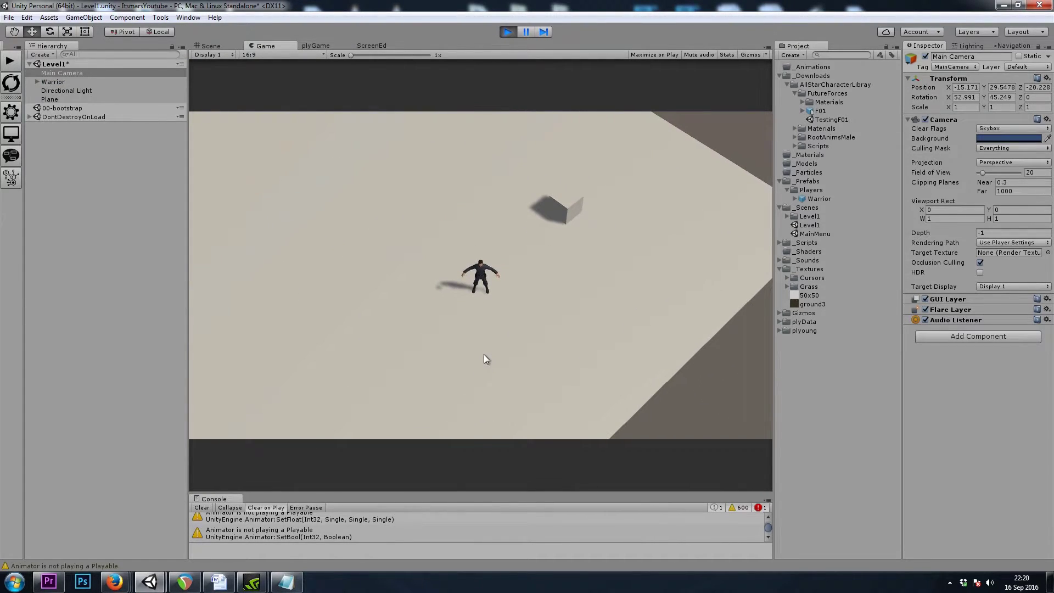
{"action": "left_click", "coordinate": [65, 83]}
{"action": "left_click", "coordinate": [952, 214]}
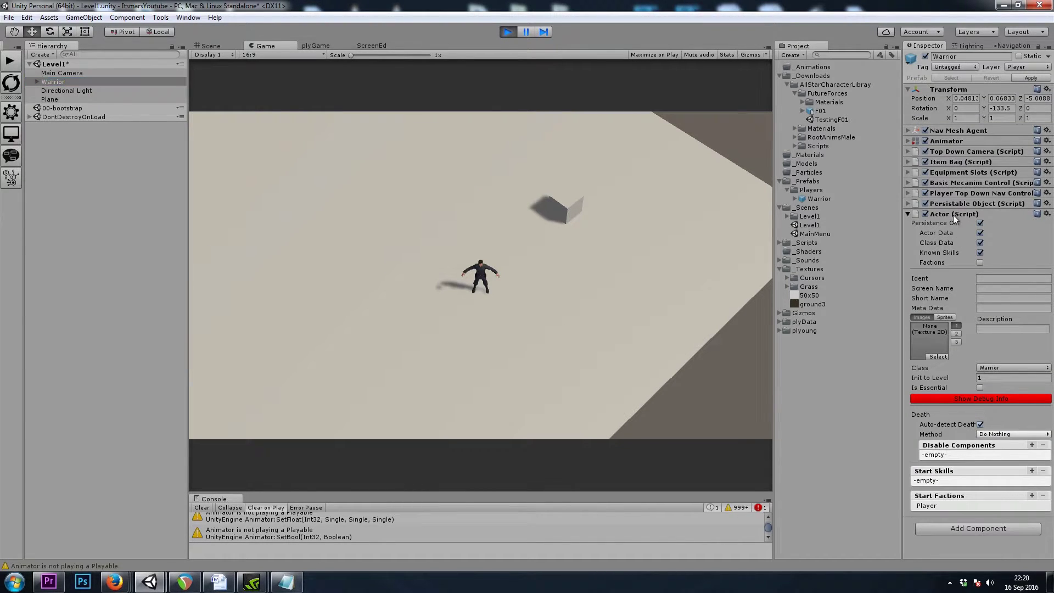
{"action": "left_click", "coordinate": [970, 152]}
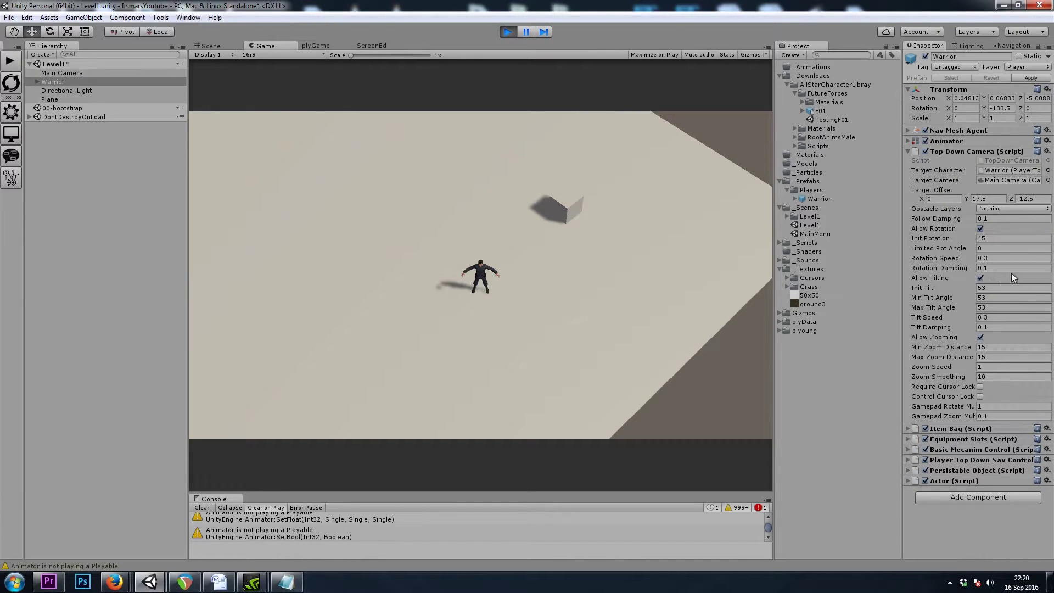
{"action": "left_click", "coordinate": [992, 289]}
{"action": "left_click", "coordinate": [991, 297]}
{"action": "type", "text": "10"}
{"action": "key", "text": "Tab"}
{"action": "type", "text": "100"}
{"action": "left_click", "coordinate": [678, 245]}
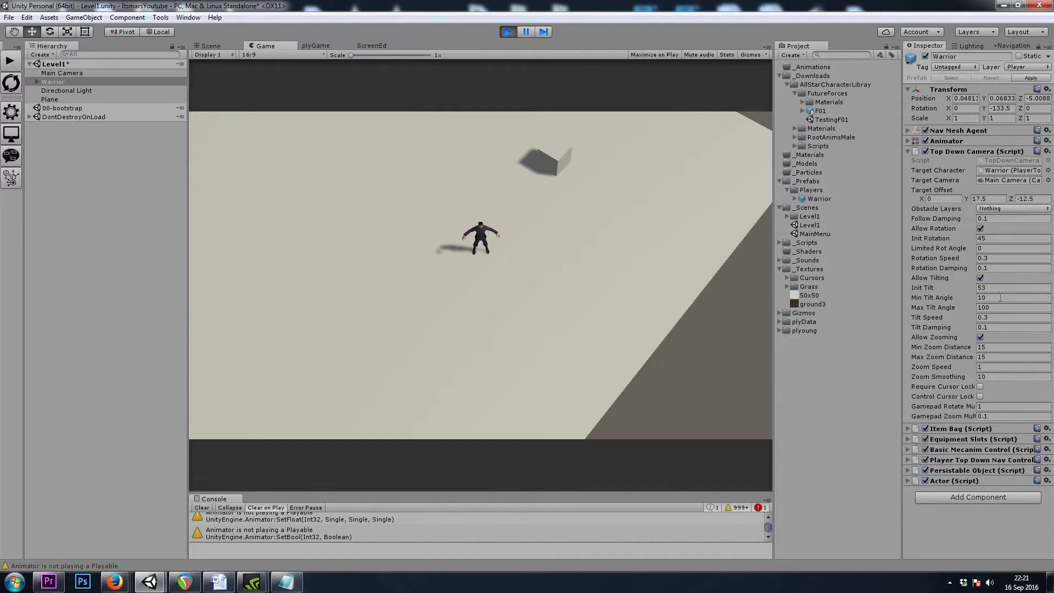
Set the Min Tilt Angle back to 53 and walk the Warrior around the game
{"action": "left_click", "coordinate": [1010, 298]}
{"action": "type", "text": "53"}
{"action": "key", "text": "Return"}
{"action": "left_click", "coordinate": [544, 250]}
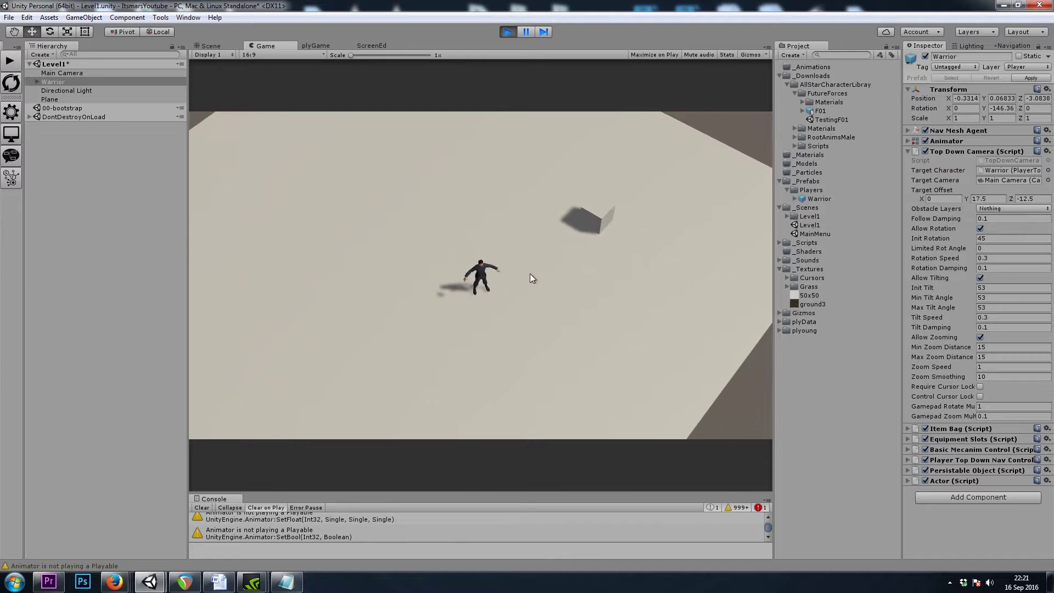
{"action": "left_click", "coordinate": [499, 317]}
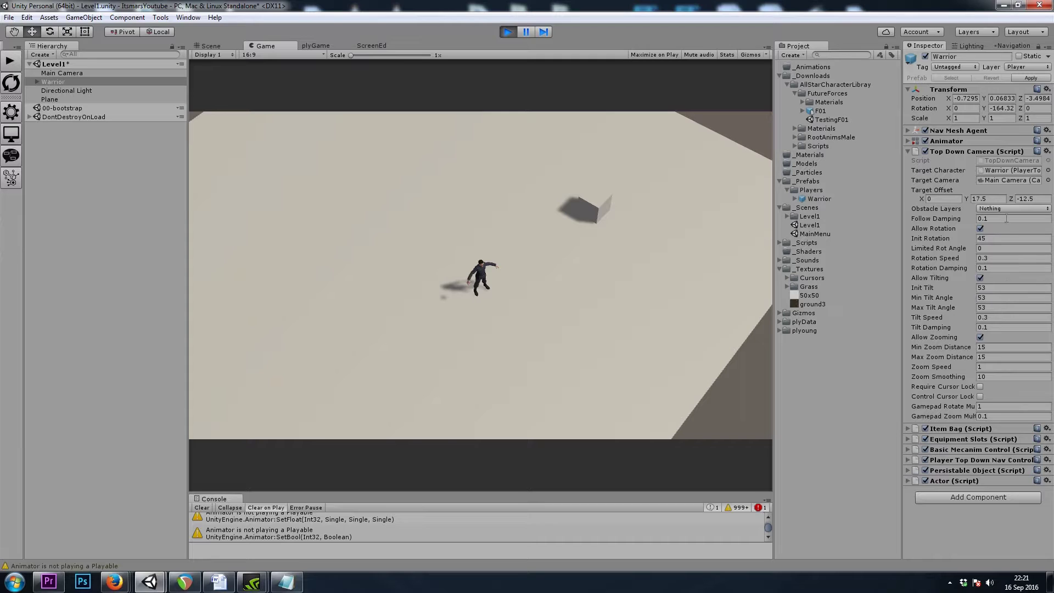
Lower the camera's Target Offset Y and try the offset, tilt and zoom fields while walking
{"action": "left_click_drag", "start_coordinate": [964, 199], "coordinate": [997, 201]}
{"action": "left_click", "coordinate": [984, 199]}
{"action": "left_click", "coordinate": [1038, 198]}
{"action": "left_click", "coordinate": [995, 288]}
{"action": "left_click", "coordinate": [1000, 347]}
{"action": "left_click", "coordinate": [456, 269]}
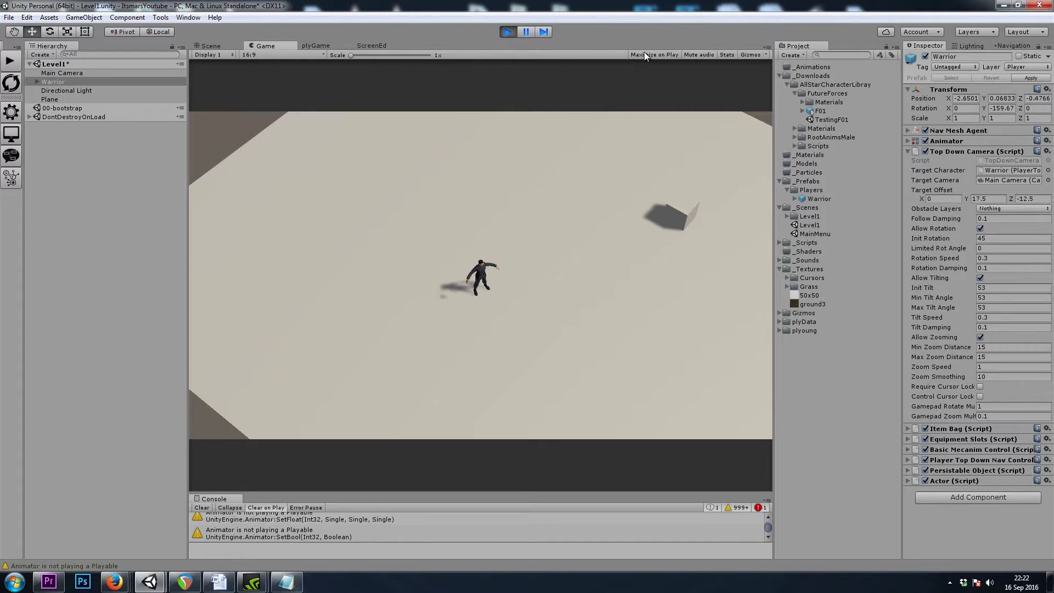
Resume play-testing the Warrior in a maximized Game view, then stop play mode
{"action": "left_click", "coordinate": [528, 31]}
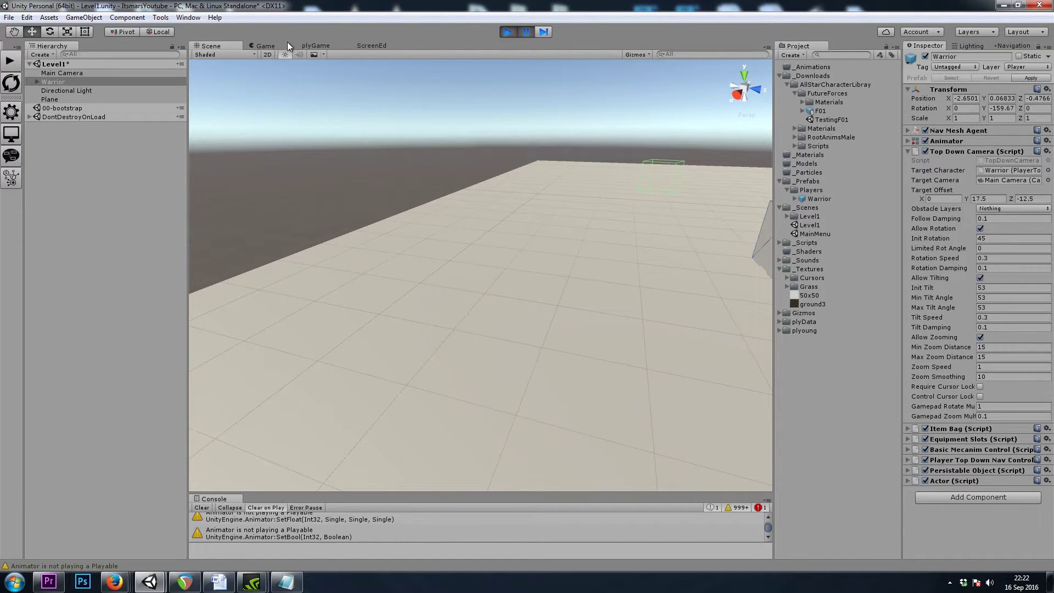
{"action": "left_click", "coordinate": [266, 47]}
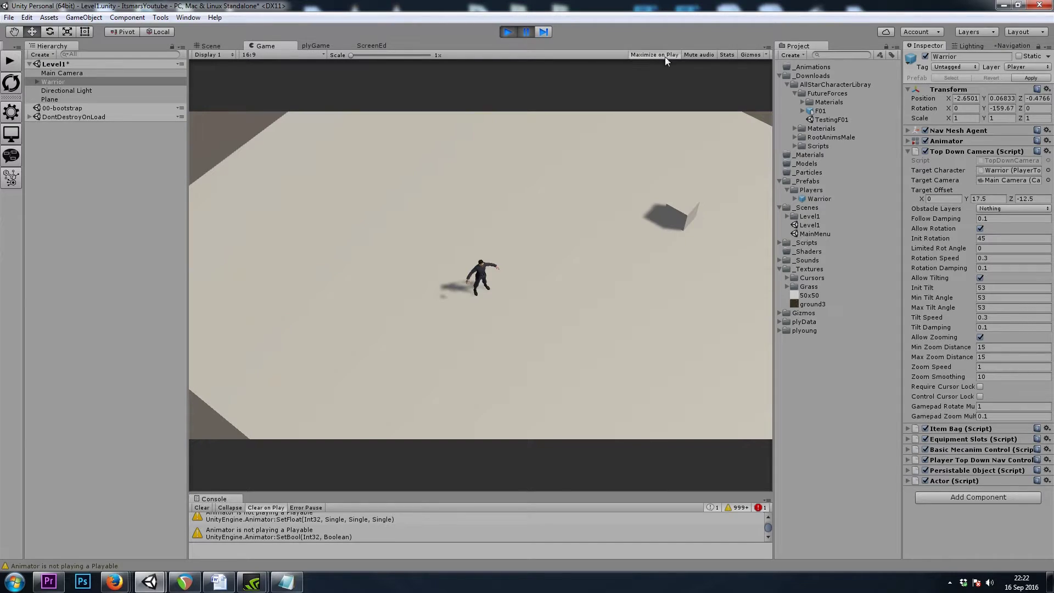
{"action": "left_click", "coordinate": [648, 54]}
{"action": "left_click", "coordinate": [526, 32]}
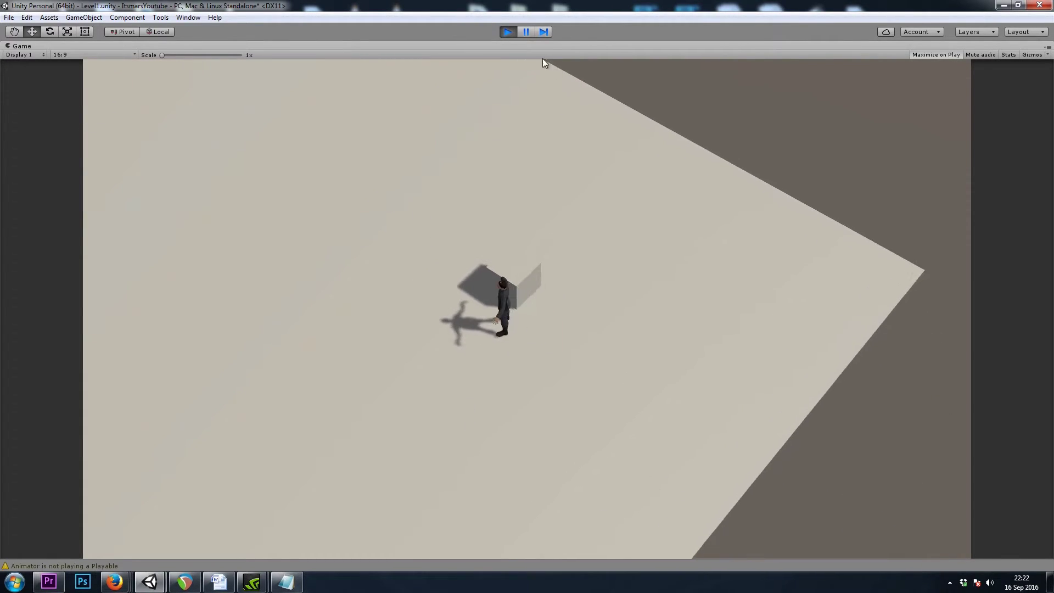
{"action": "left_click", "coordinate": [508, 32]}
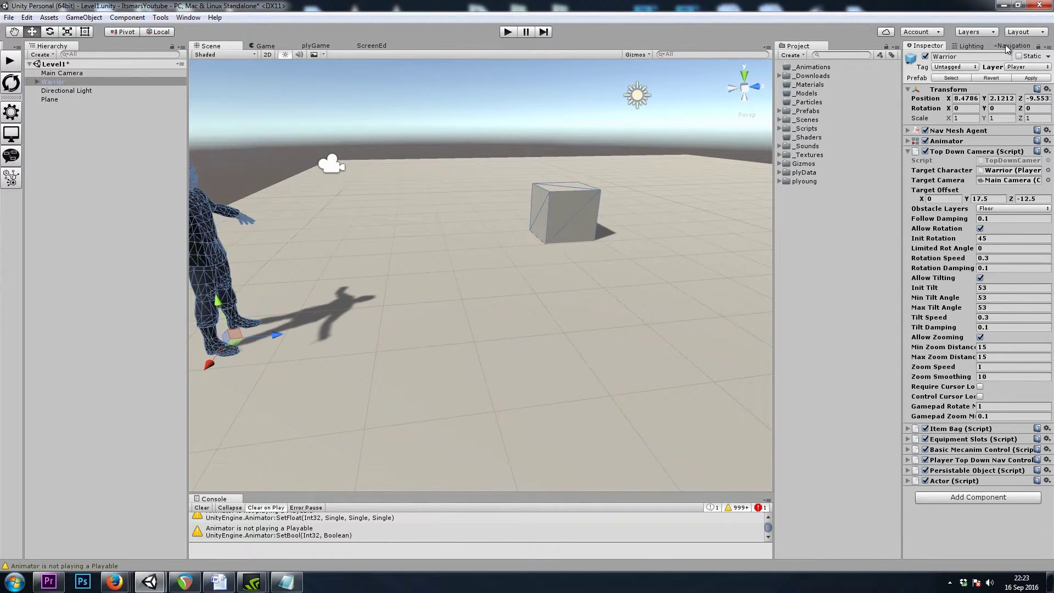
View the navmesh, then in the Inspector collapse Top Down Camera and expand Basic Mecanim Control
{"action": "left_click", "coordinate": [1012, 46]}
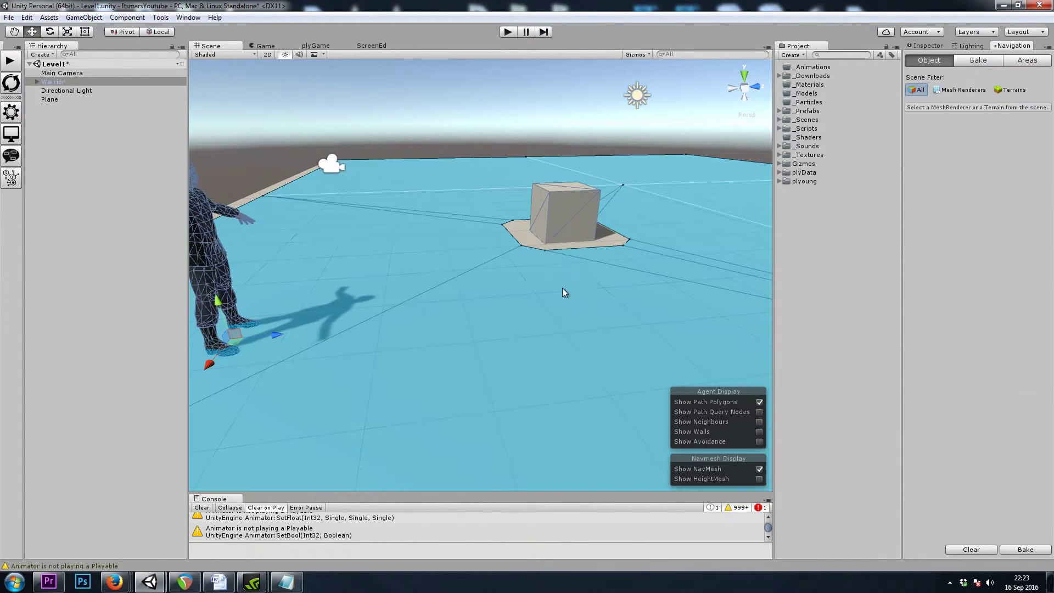
{"action": "left_click_drag", "start_coordinate": [564, 293], "coordinate": [522, 320], "text": "alt"}
{"action": "left_click", "coordinate": [929, 46]}
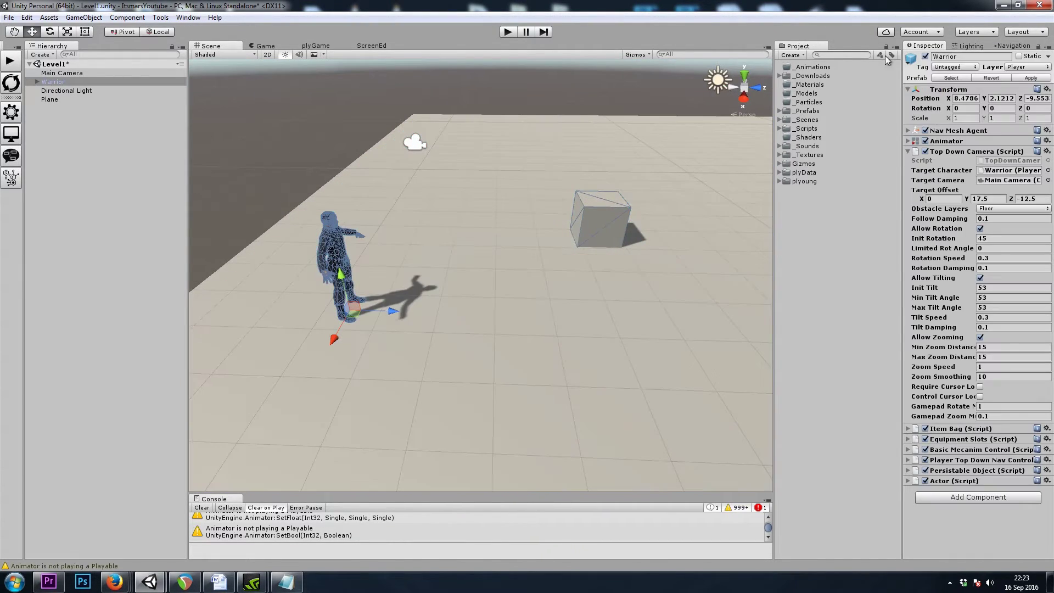
{"action": "left_click", "coordinate": [952, 152]}
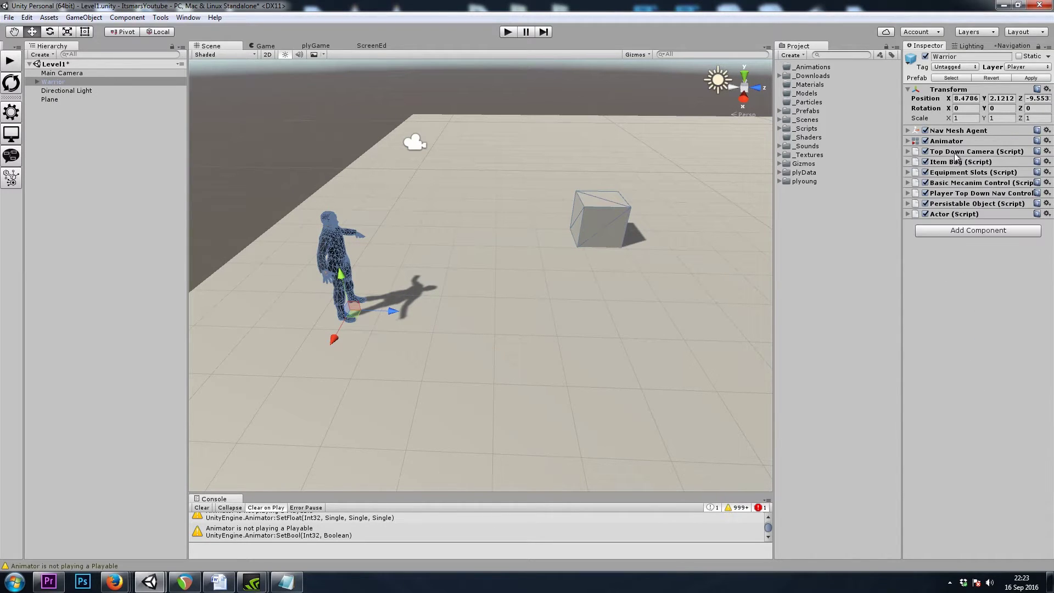
{"action": "left_click", "coordinate": [968, 183]}
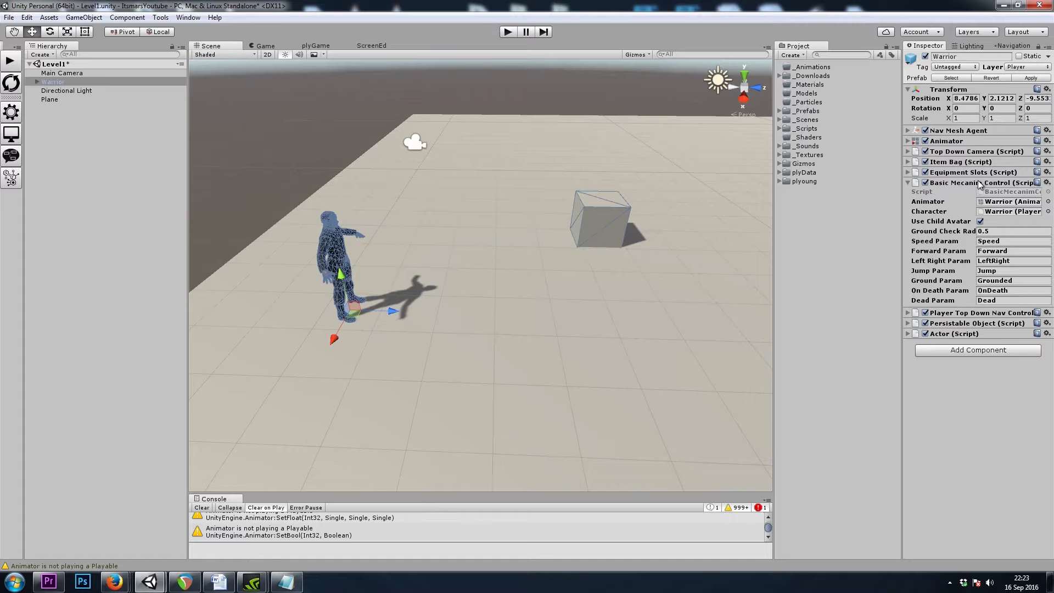
Review the Speed through OnDeath parameter names and expand the Warrior's Animator component
{"action": "left_click", "coordinate": [991, 242]}
{"action": "left_click", "coordinate": [992, 251]}
{"action": "left_click", "coordinate": [993, 261]}
{"action": "left_click", "coordinate": [993, 271]}
{"action": "left_click", "coordinate": [994, 281]}
{"action": "left_click", "coordinate": [995, 290]}
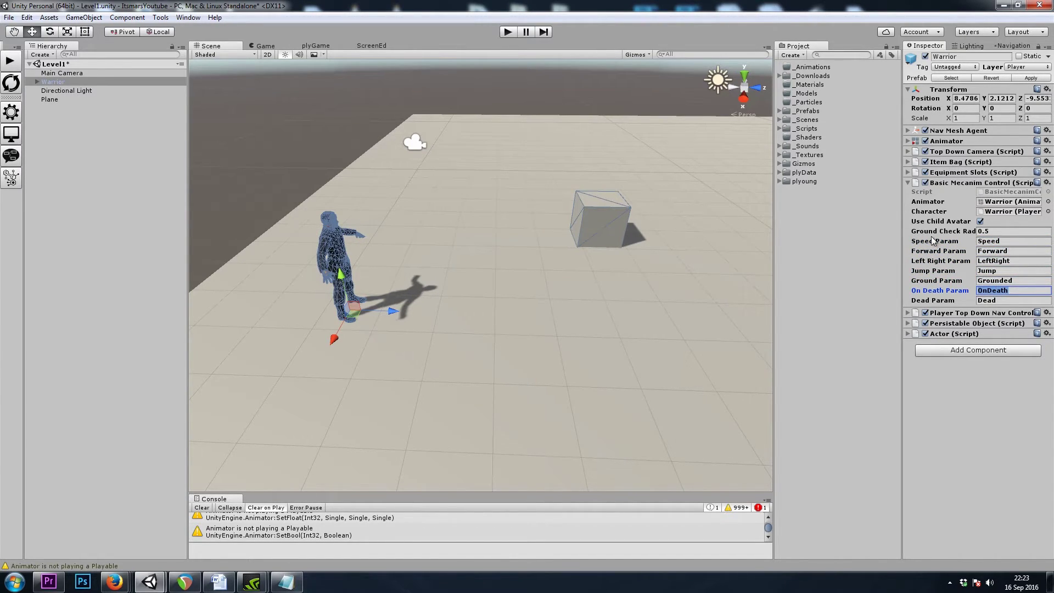
{"action": "left_click", "coordinate": [1001, 204]}
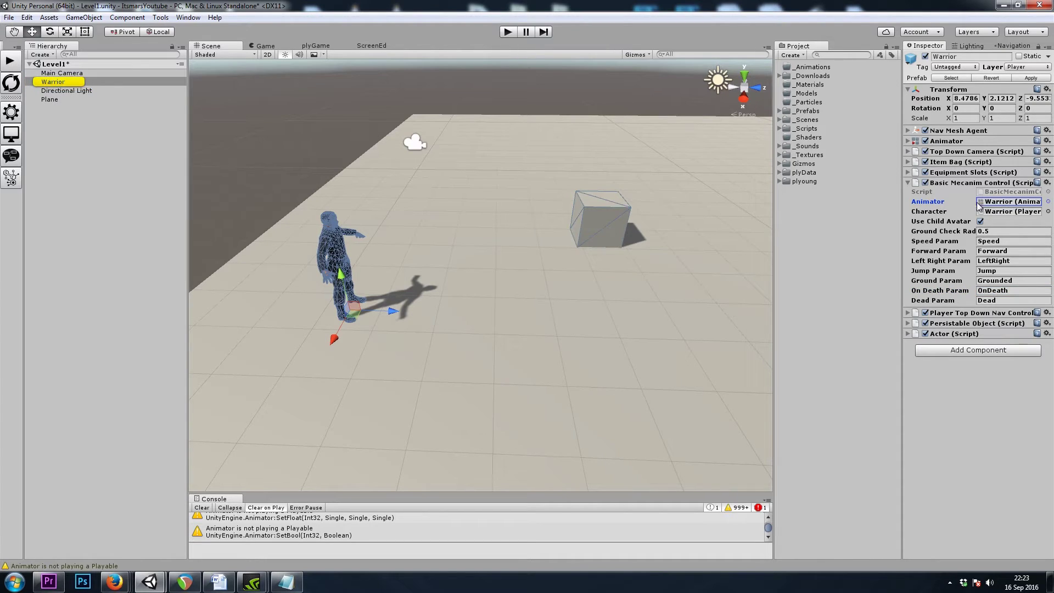
{"action": "left_click", "coordinate": [948, 141]}
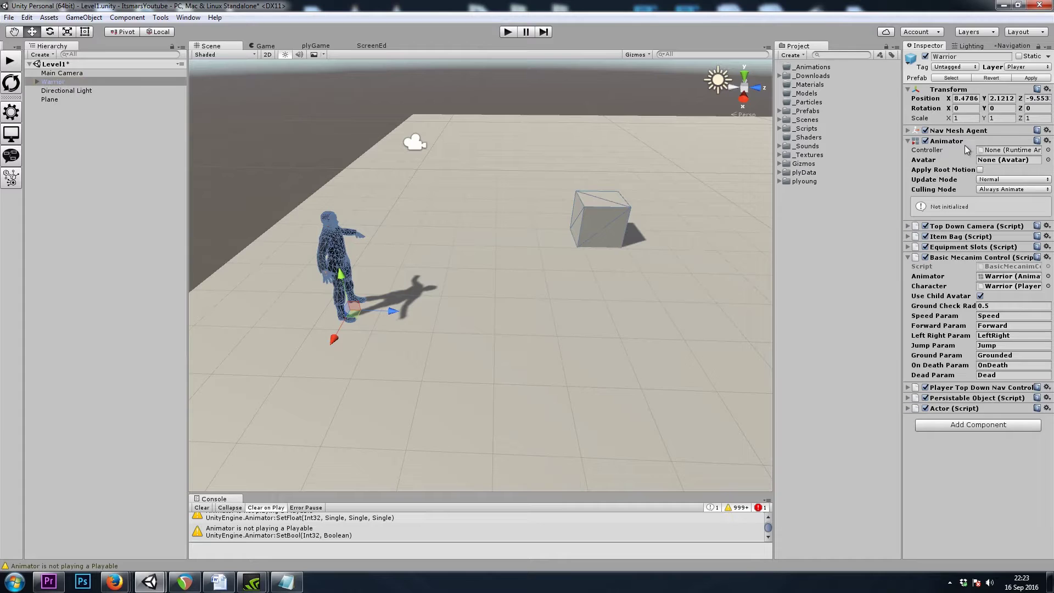
Assign BaseMaleAvatar from RootAnimsMale as the Warrior's Animator avatar
{"action": "left_click", "coordinate": [987, 152]}
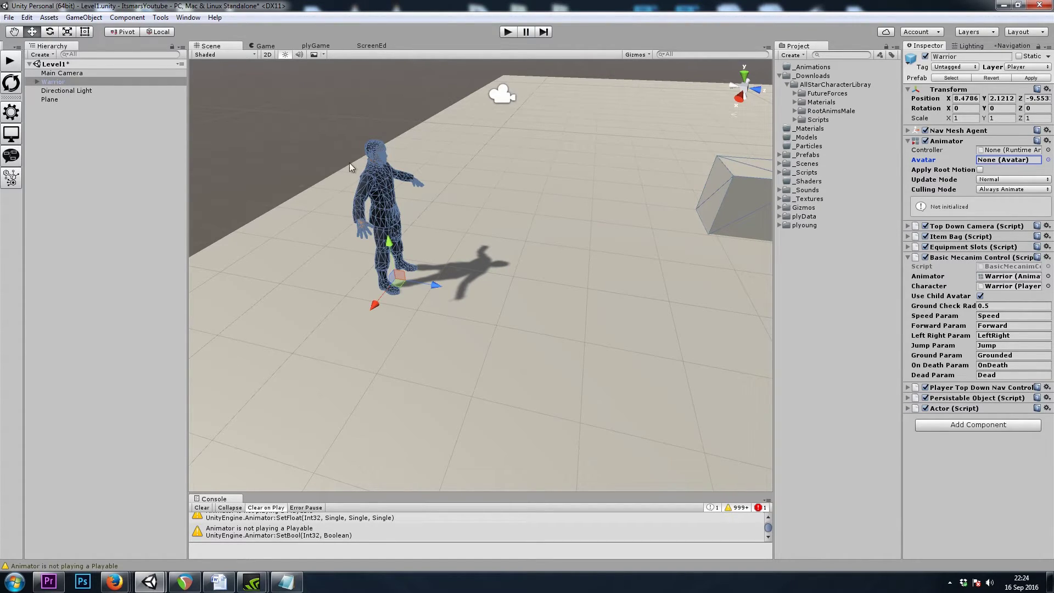
{"action": "left_click", "coordinate": [795, 110]}
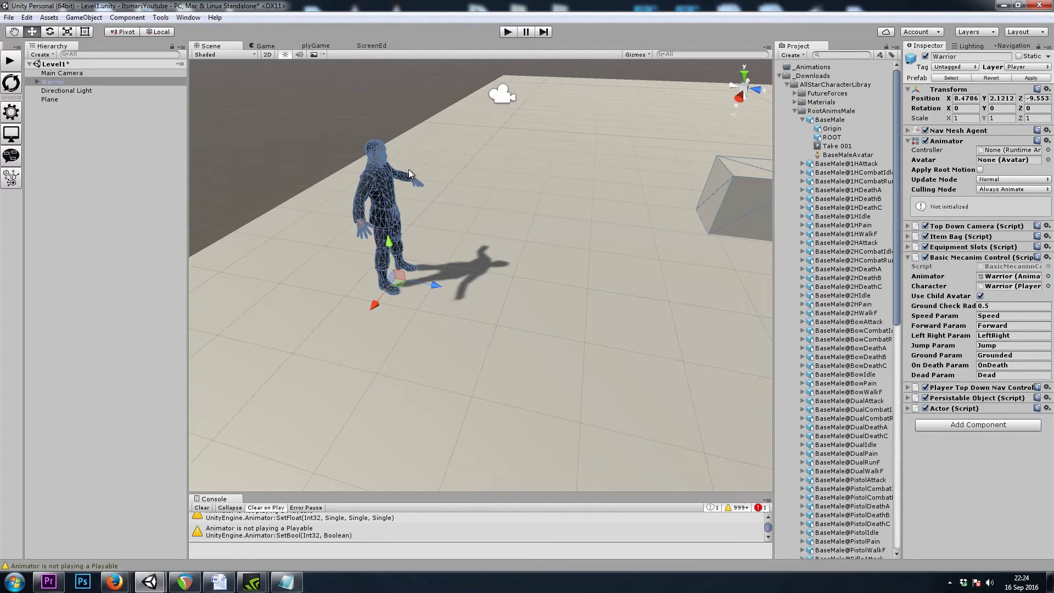
{"action": "left_click", "coordinate": [842, 156]}
{"action": "left_click_drag", "start_coordinate": [841, 156], "coordinate": [999, 168]}
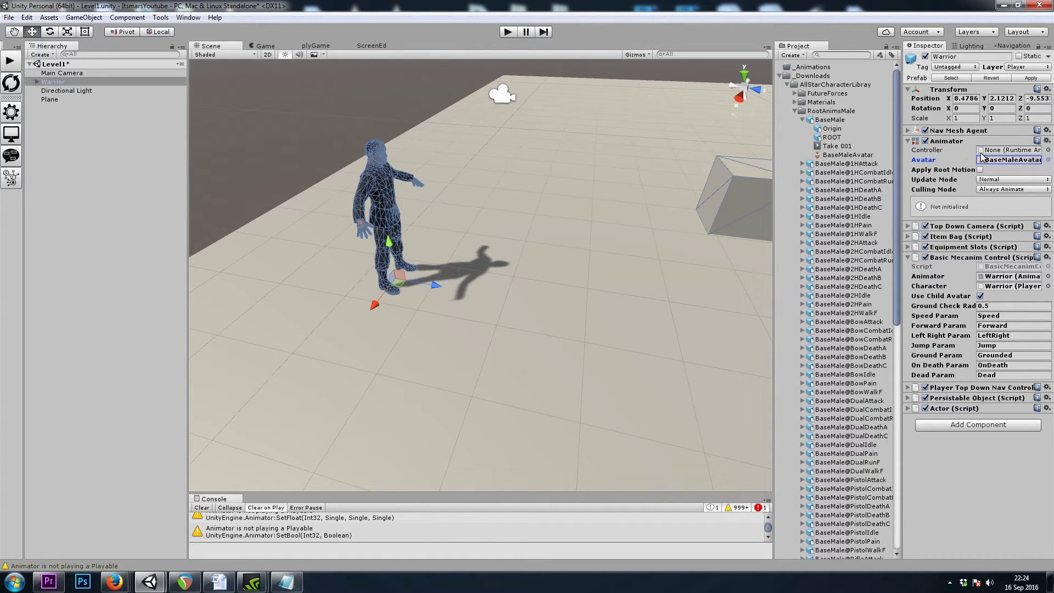
Create a PlayerAnimator controller in _Animations and assign it as the Warrior's controller
{"action": "left_click", "coordinate": [983, 150]}
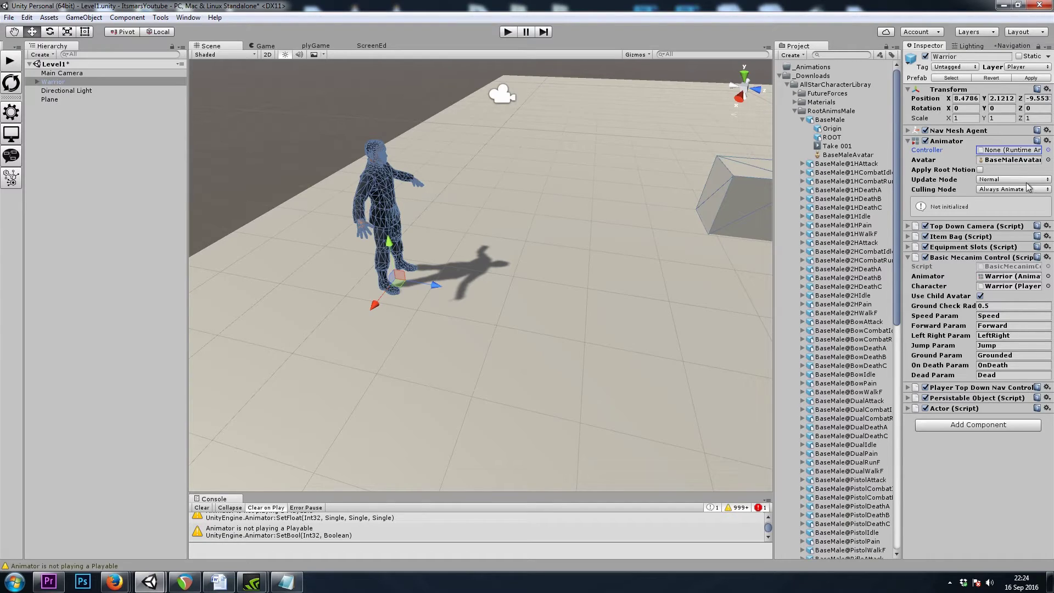
{"action": "left_click", "coordinate": [794, 111]}
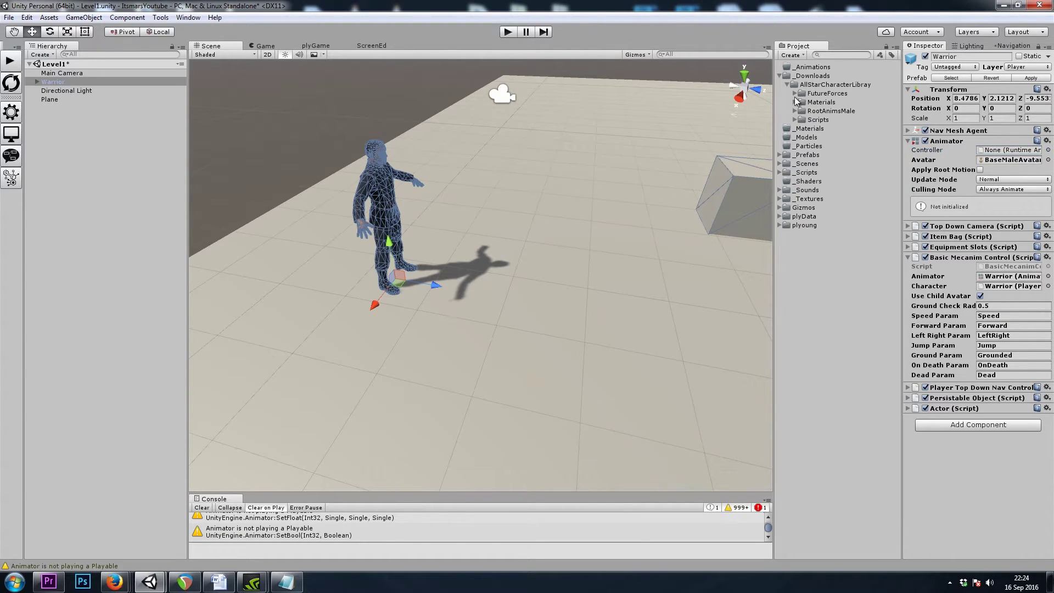
{"action": "left_click", "coordinate": [787, 84]}
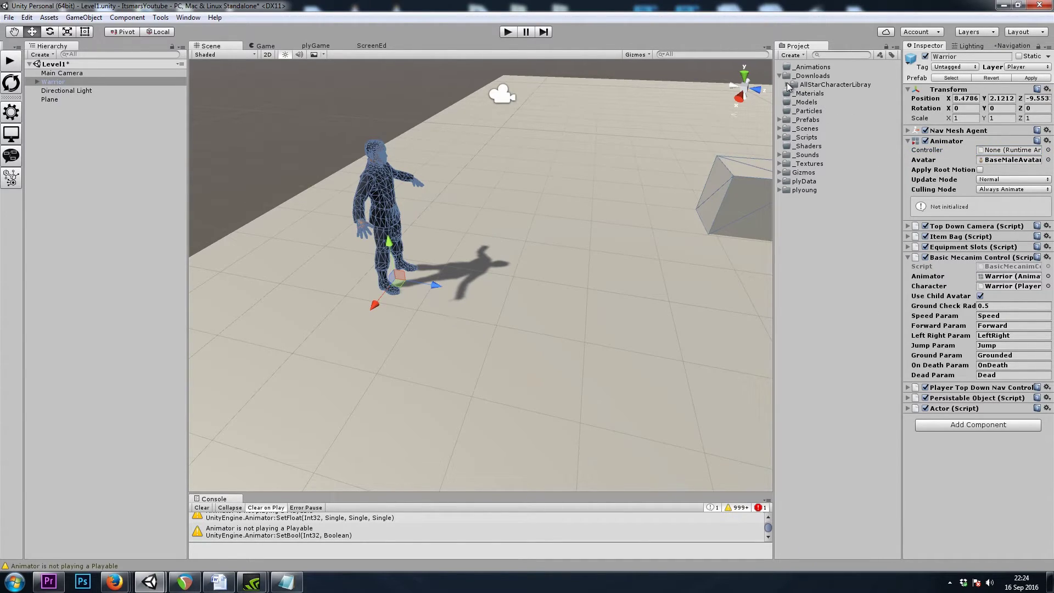
{"action": "right_click", "coordinate": [812, 67]}
{"action": "mouse_move", "coordinate": [835, 75]}
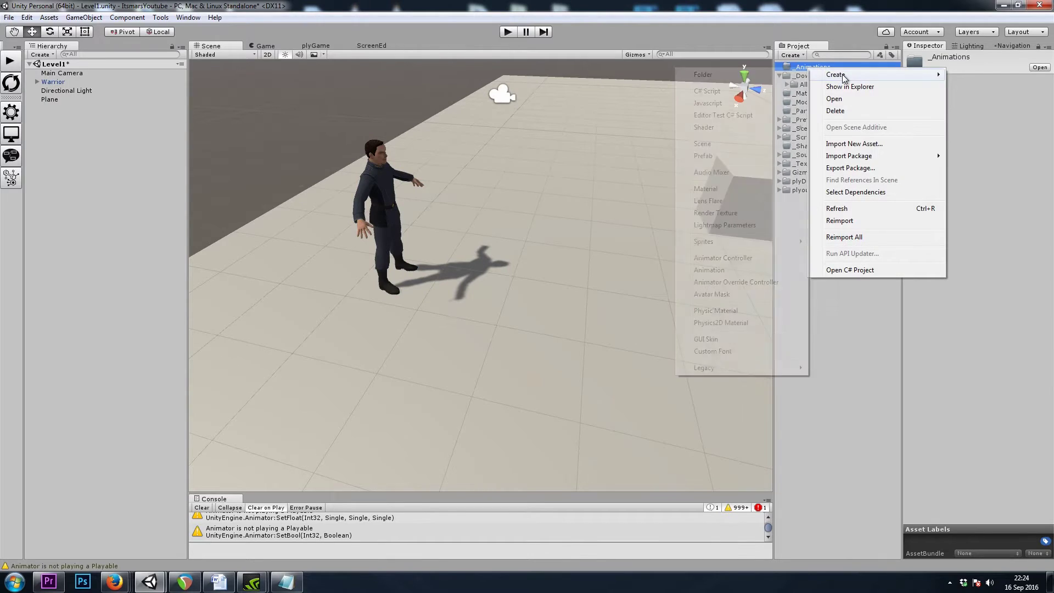
{"action": "left_click", "coordinate": [748, 257]}
{"action": "type", "text": "P"}
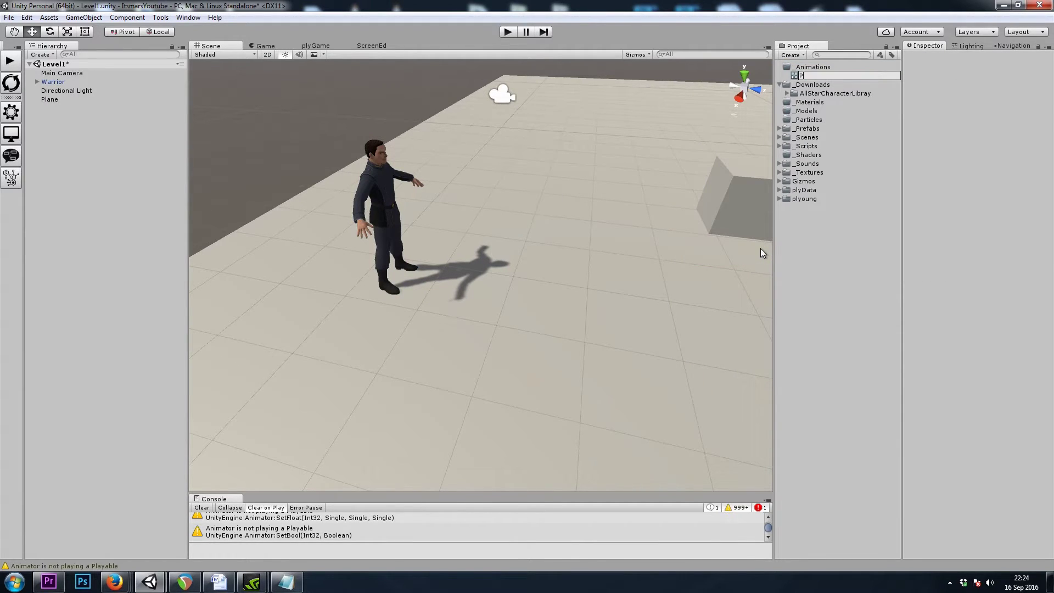
{"action": "type", "text": "layerAnimator"}
{"action": "key", "text": "Return"}
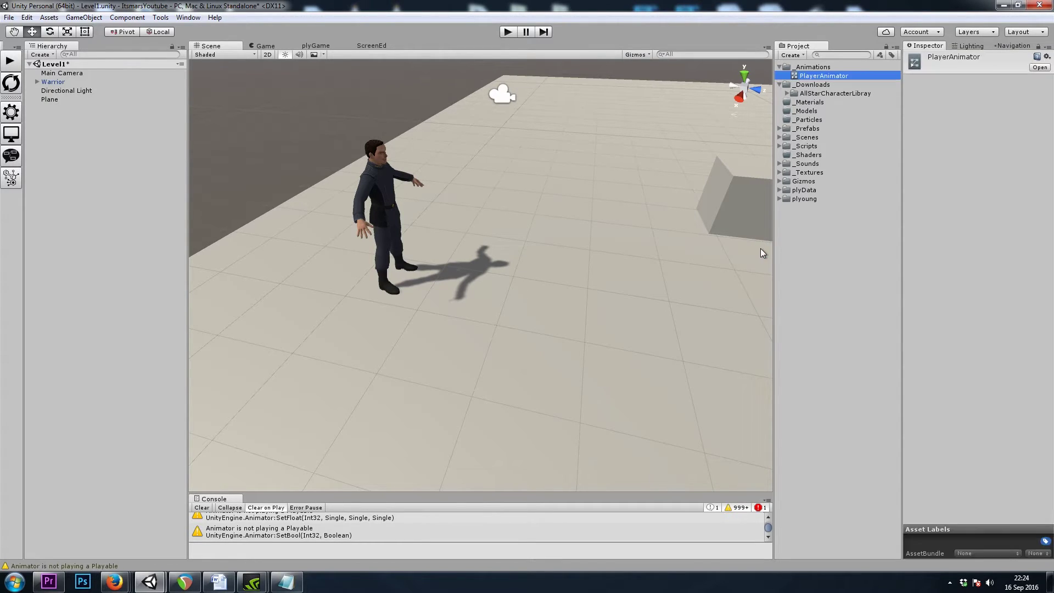
{"action": "left_click", "coordinate": [47, 82]}
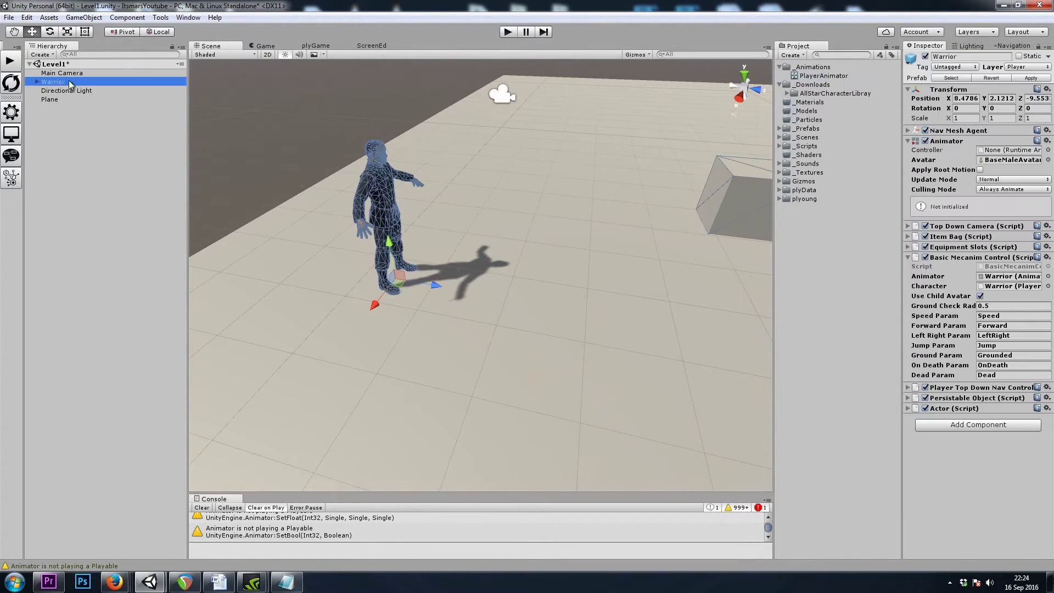
{"action": "left_click_drag", "start_coordinate": [812, 76], "coordinate": [1006, 155]}
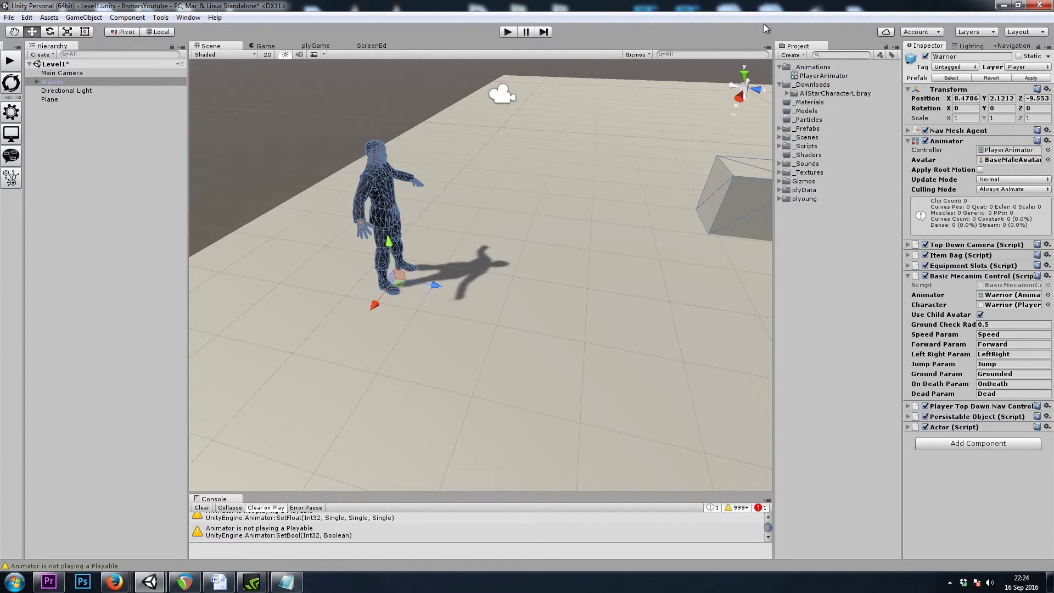
Open PlayerAnimator in the Animator graph, clear the Console, and show the Parameters list
{"action": "double_click", "coordinate": [818, 77]}
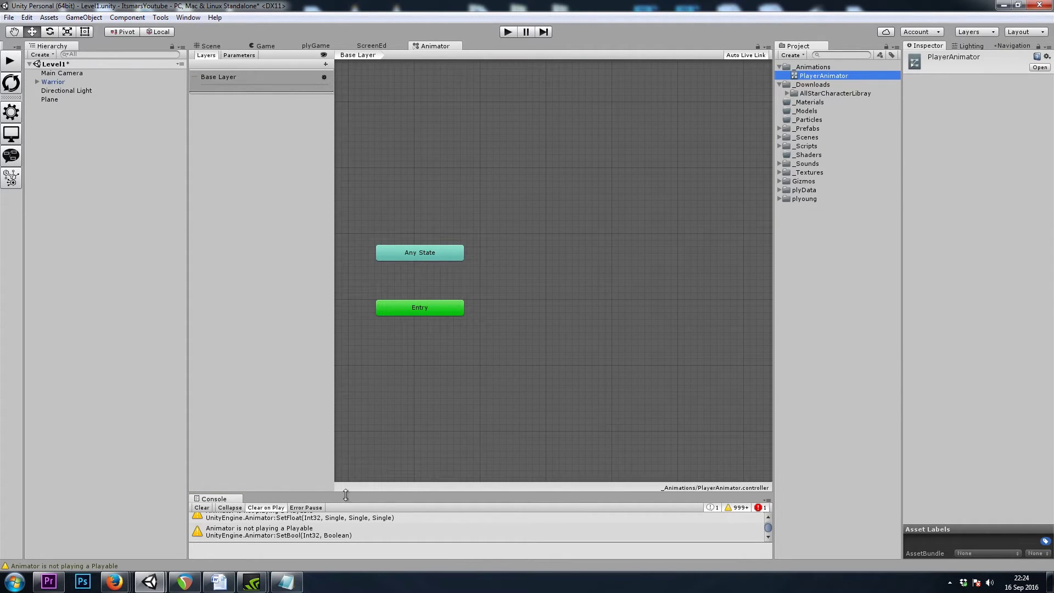
{"action": "middle_click_drag", "start_coordinate": [473, 400], "coordinate": [538, 391]}
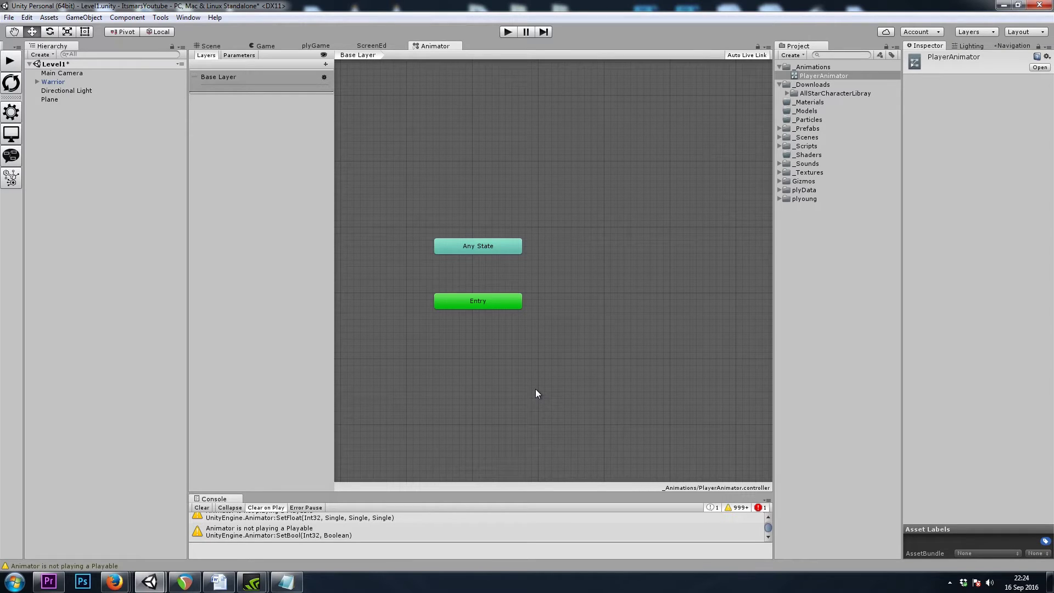
{"action": "left_click", "coordinate": [201, 507]}
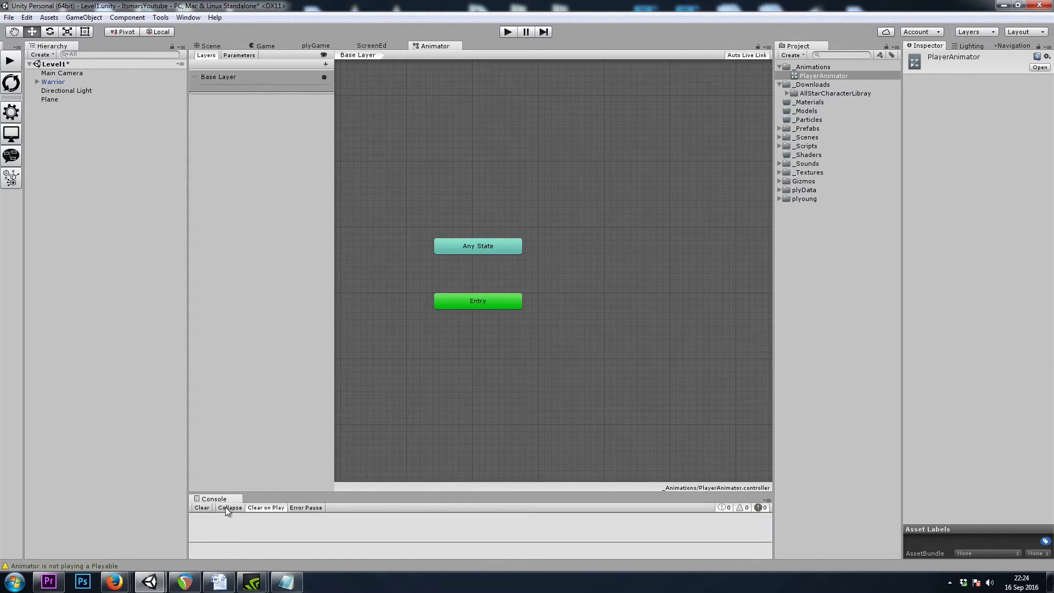
{"action": "key", "text": "a"}
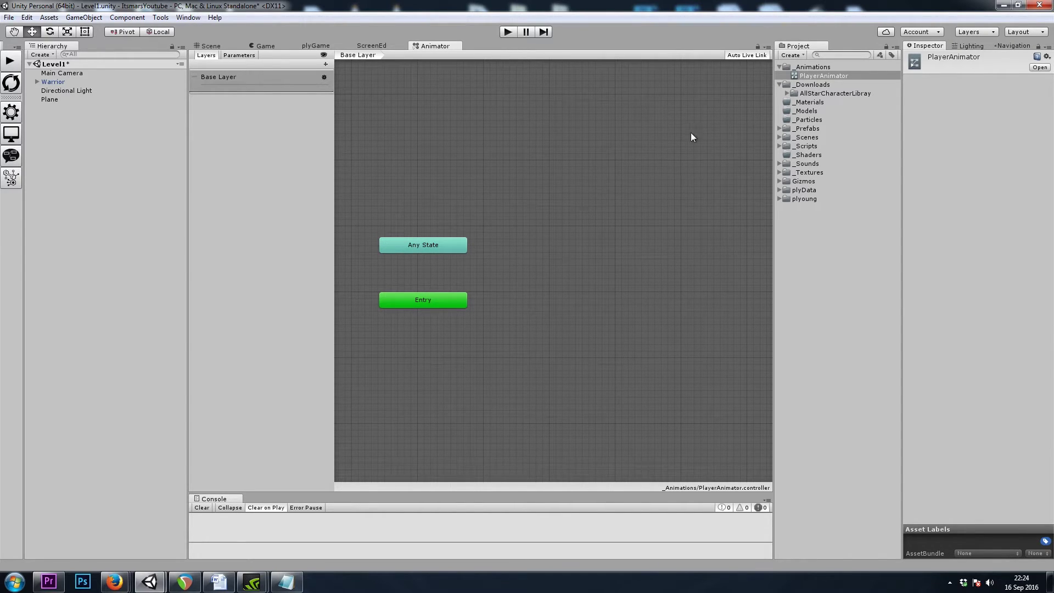
{"action": "left_click", "coordinate": [238, 56]}
Review the Warrior script's expected parameter names and lock the Inspector on Warrior
{"action": "left_click", "coordinate": [55, 82]}
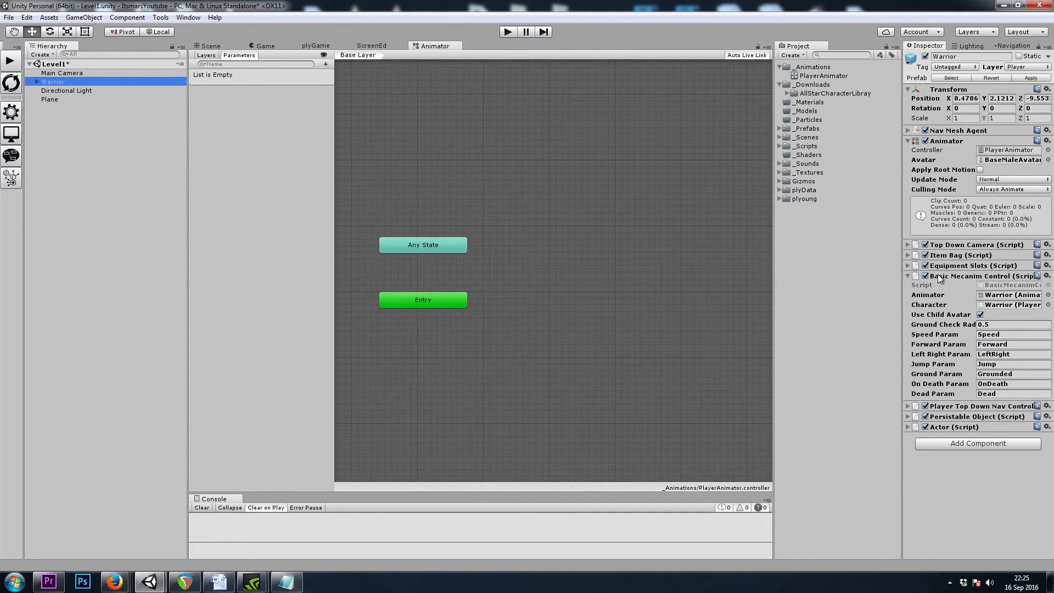
{"action": "left_click", "coordinate": [950, 335]}
{"action": "left_click", "coordinate": [938, 343]}
{"action": "left_click", "coordinate": [941, 354]}
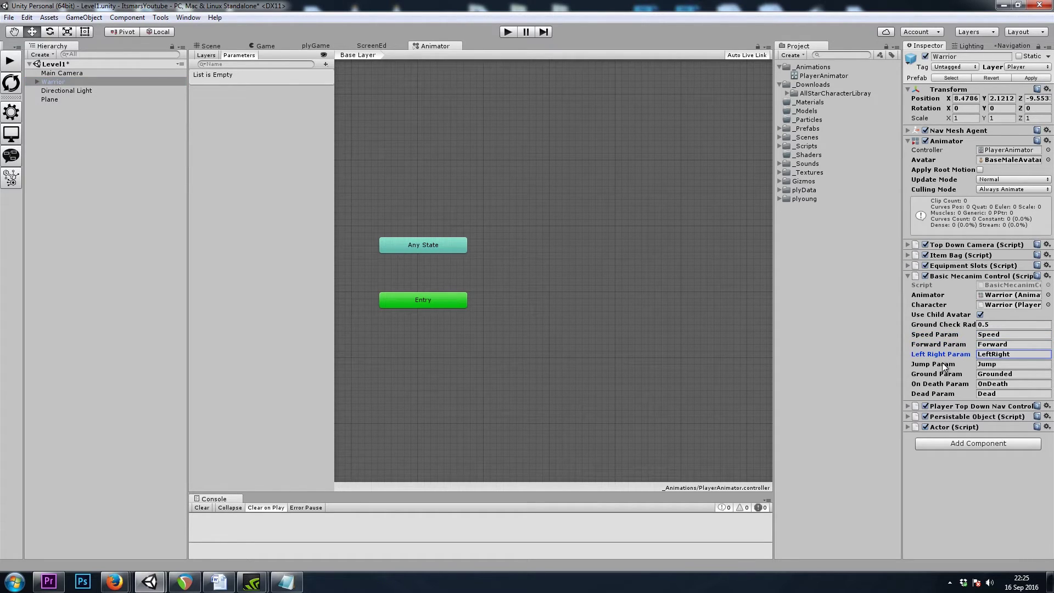
{"action": "left_click", "coordinate": [943, 365]}
{"action": "left_click", "coordinate": [941, 374]}
{"action": "left_click", "coordinate": [936, 383]}
{"action": "left_click", "coordinate": [934, 394]}
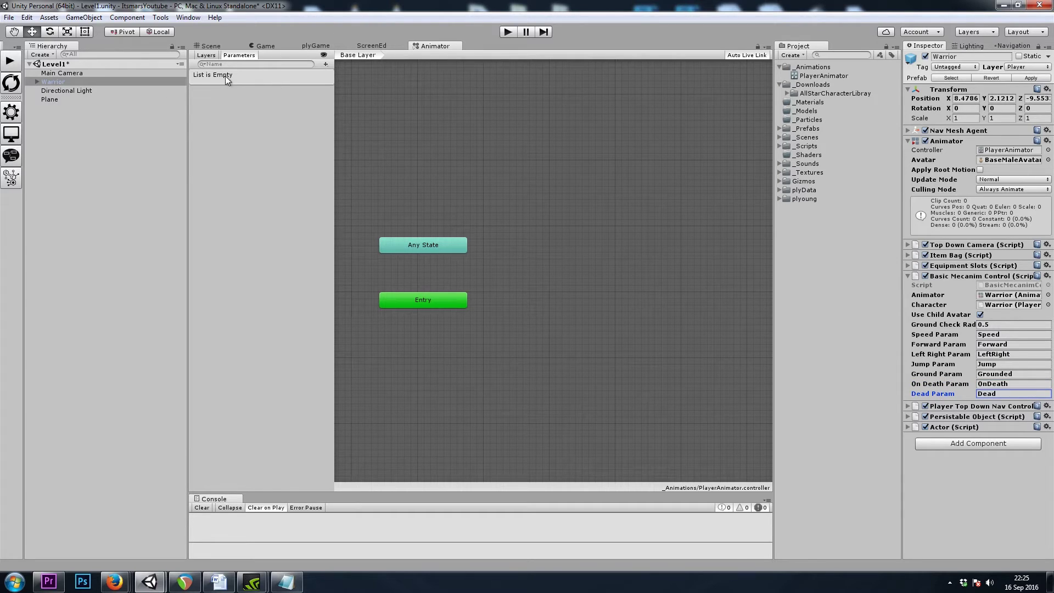
{"action": "left_click", "coordinate": [326, 64]}
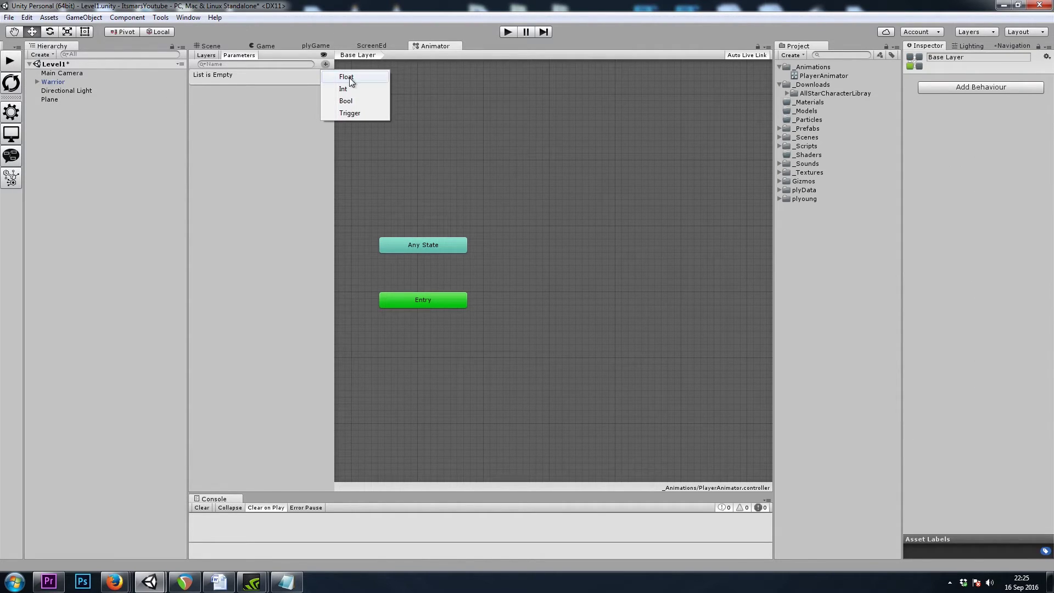
{"action": "left_click", "coordinate": [53, 81]}
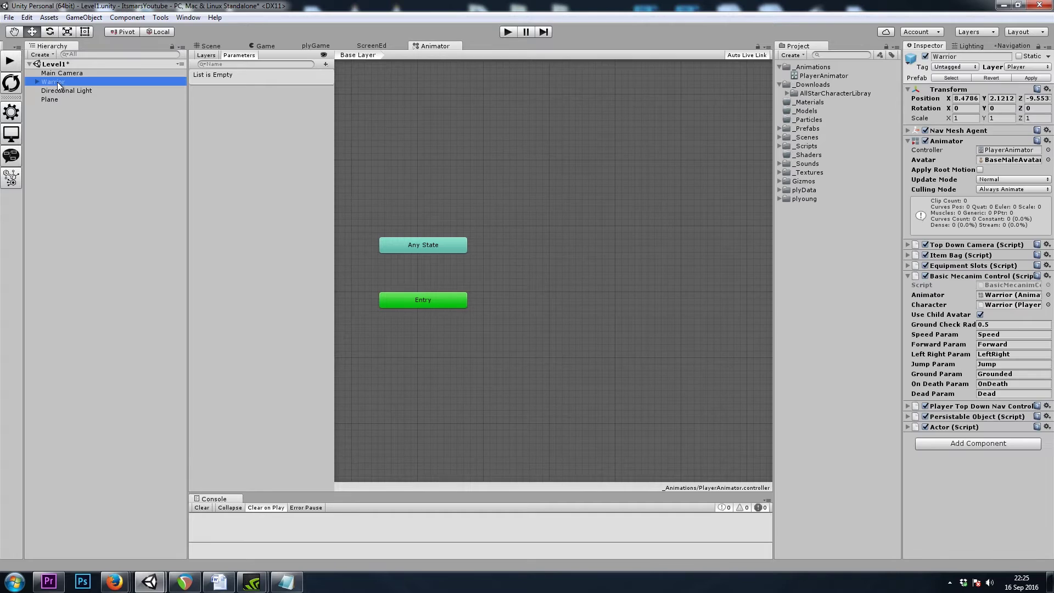
{"action": "left_click", "coordinate": [1039, 47]}
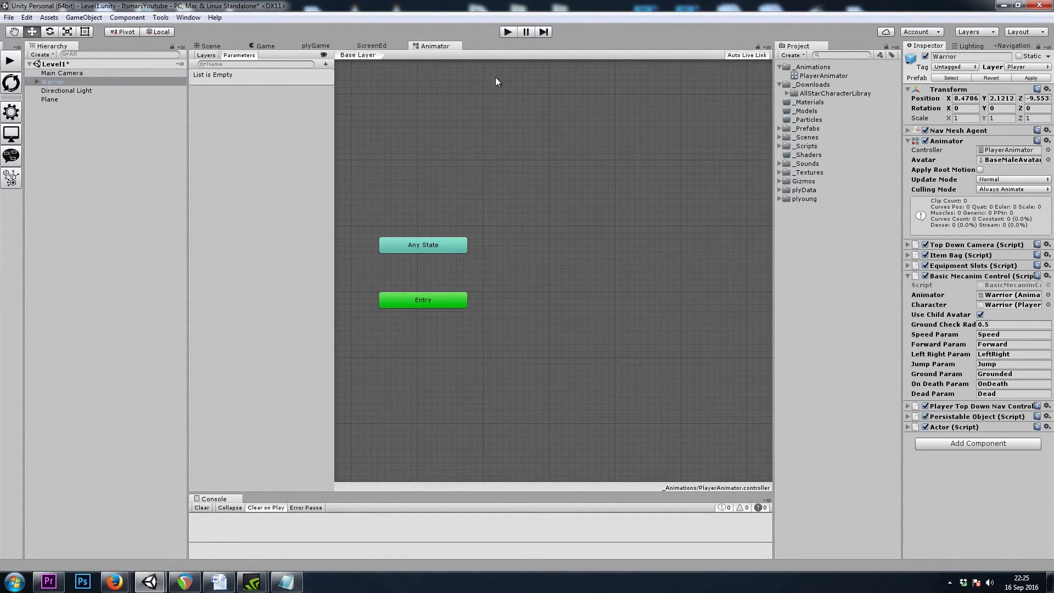
{"action": "left_click", "coordinate": [558, 135]}
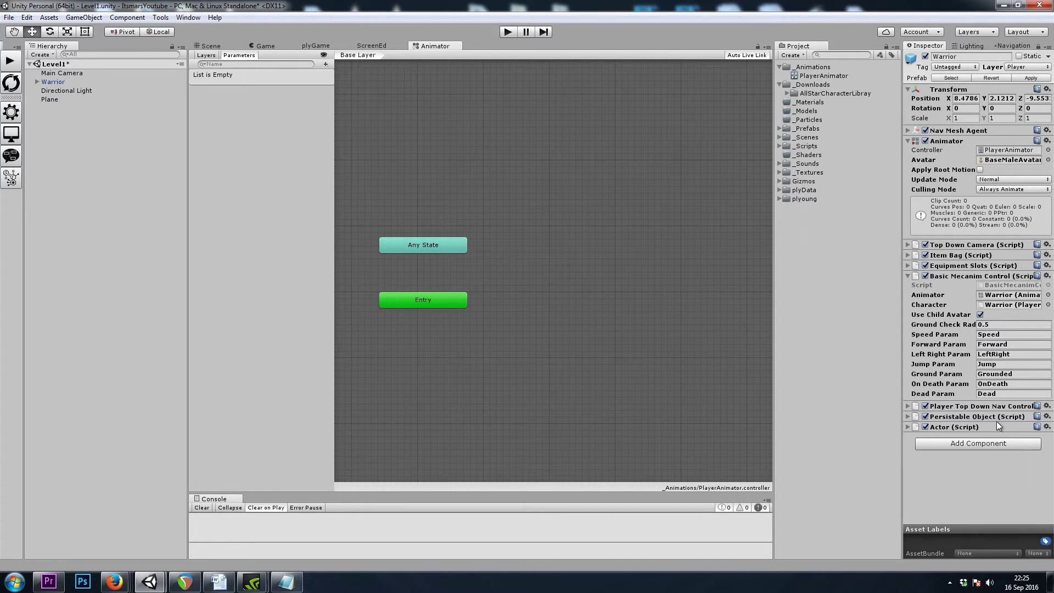
Add float parameters Speed, Forward, LeftRight and Jump
{"action": "left_click", "coordinate": [325, 64]}
{"action": "left_click", "coordinate": [346, 78]}
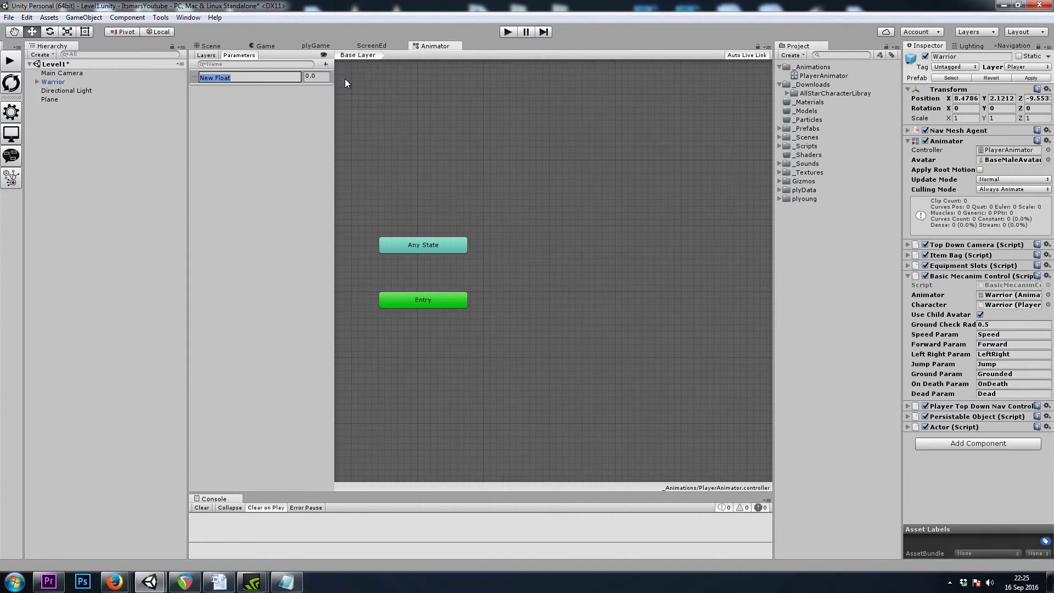
{"action": "type", "text": "Speed"}
{"action": "key", "text": "Return"}
{"action": "left_click", "coordinate": [325, 64]}
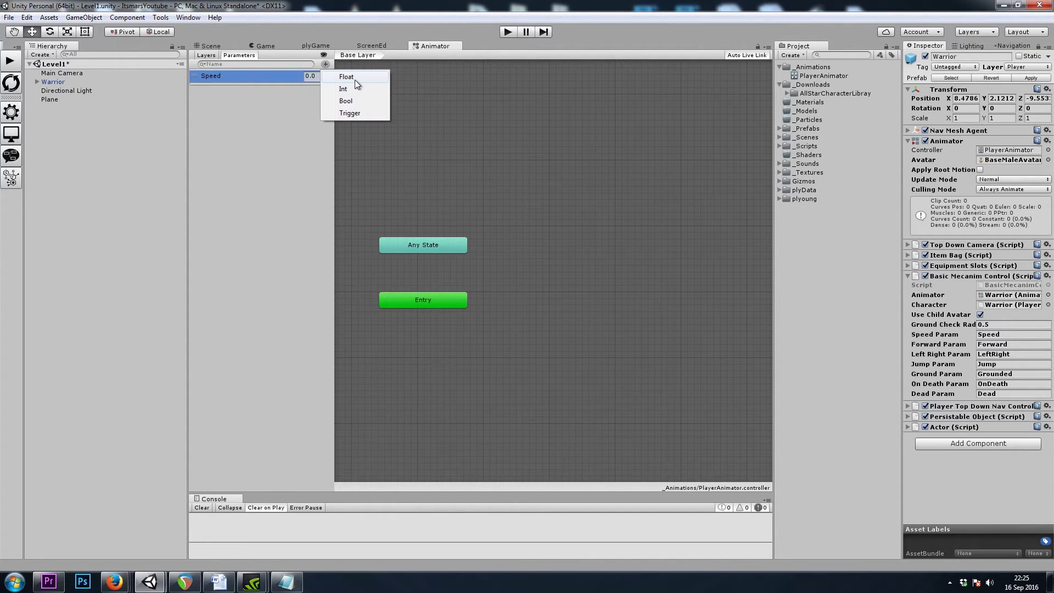
{"action": "left_click", "coordinate": [355, 80]}
{"action": "type", "text": "Forw"}
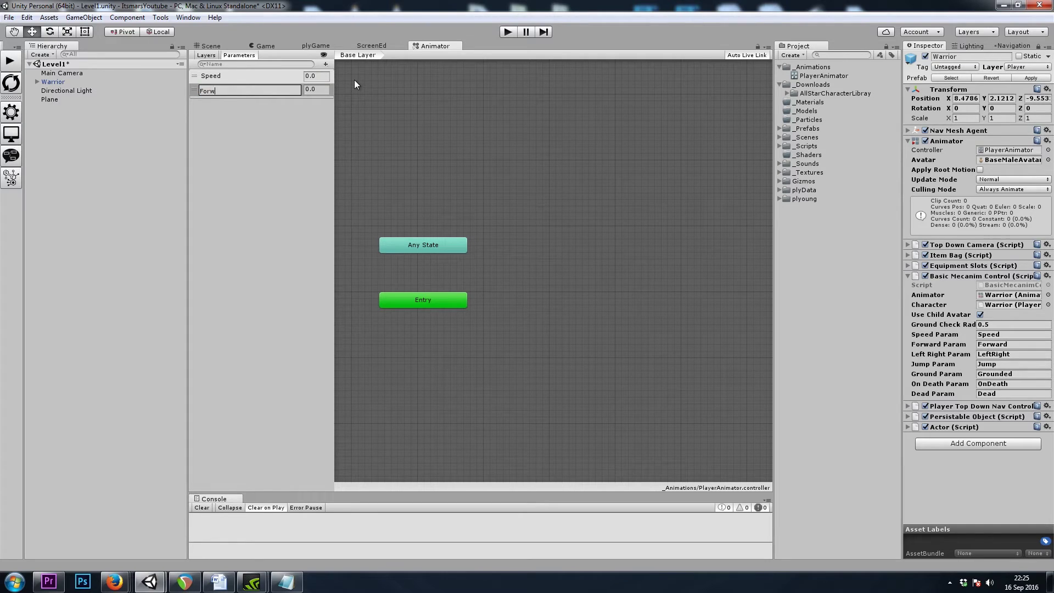
{"action": "type", "text": "ard"}
{"action": "key", "text": "Return"}
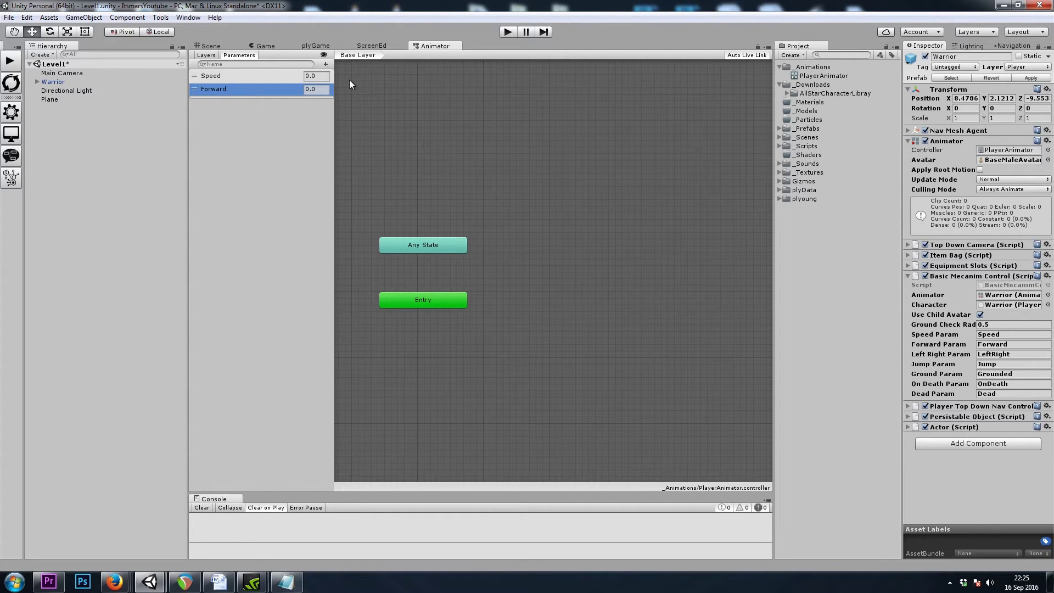
{"action": "left_click", "coordinate": [326, 64]}
{"action": "left_click", "coordinate": [345, 77]}
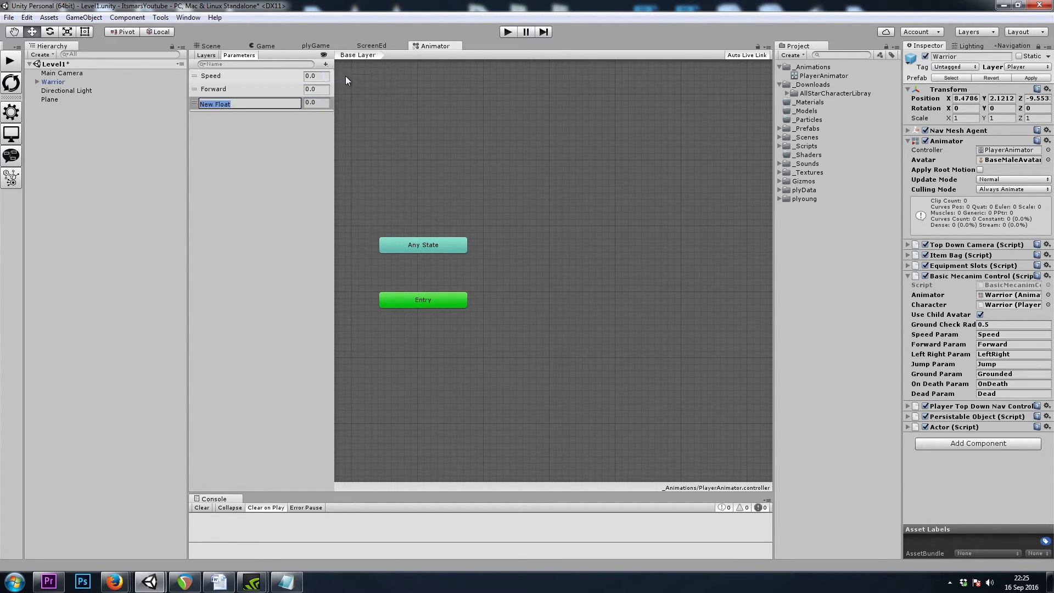
{"action": "type", "text": "LeftRight"}
{"action": "key", "text": "Return"}
{"action": "left_click", "coordinate": [326, 64]}
{"action": "left_click", "coordinate": [357, 76]}
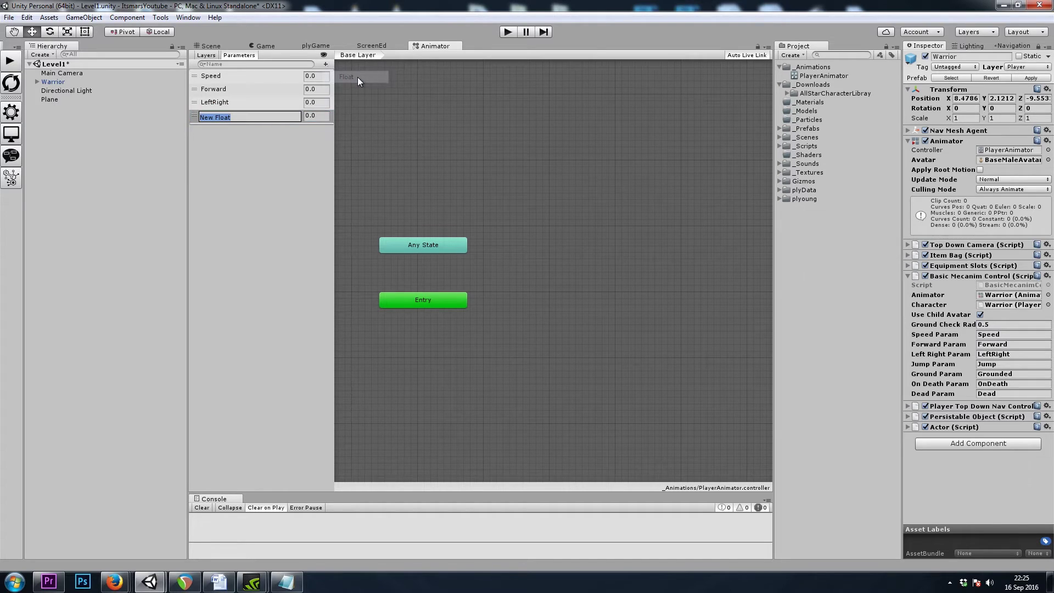
{"action": "type", "text": "Jump"}
{"action": "key", "text": "Return"}
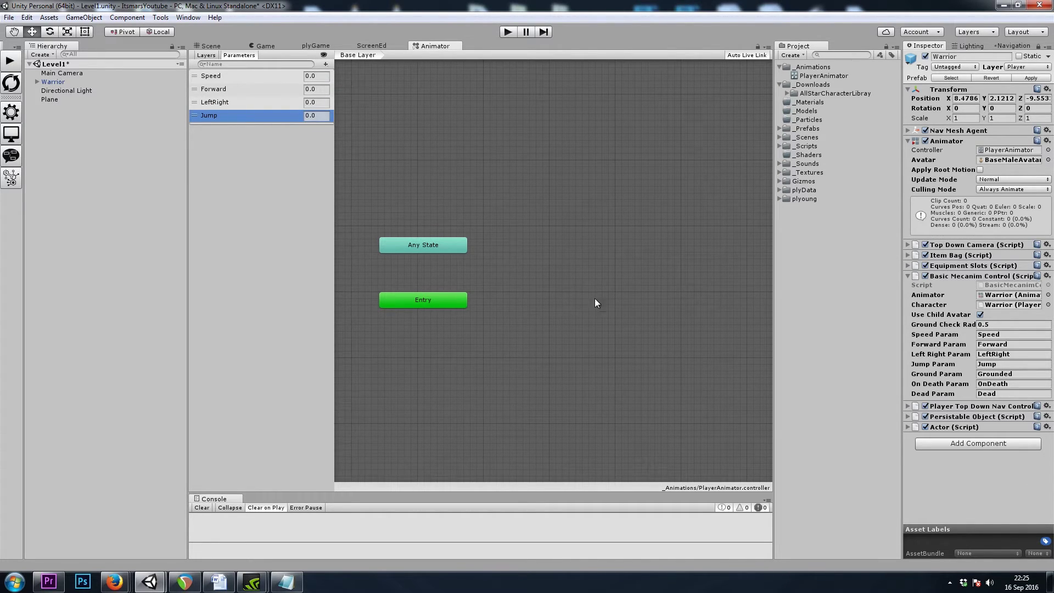
Add bool Grounded, trigger OnDeath and bool Dead parameters
{"action": "left_click", "coordinate": [326, 64]}
{"action": "left_click", "coordinate": [357, 102]}
{"action": "type", "text": "Grounded"}
{"action": "key", "text": "Return"}
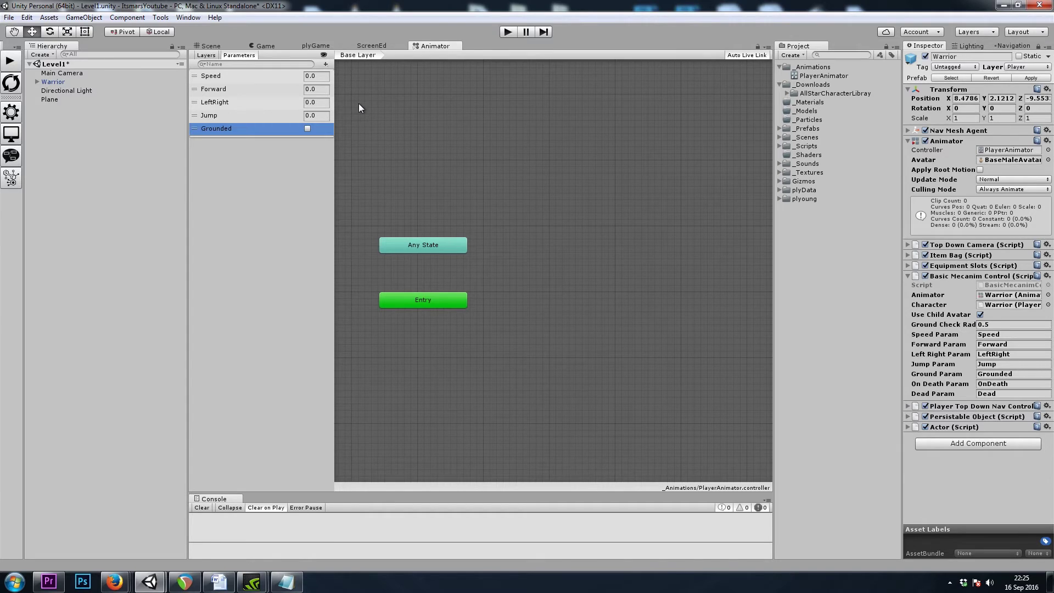
{"action": "left_click", "coordinate": [326, 65]}
{"action": "left_click", "coordinate": [358, 114]}
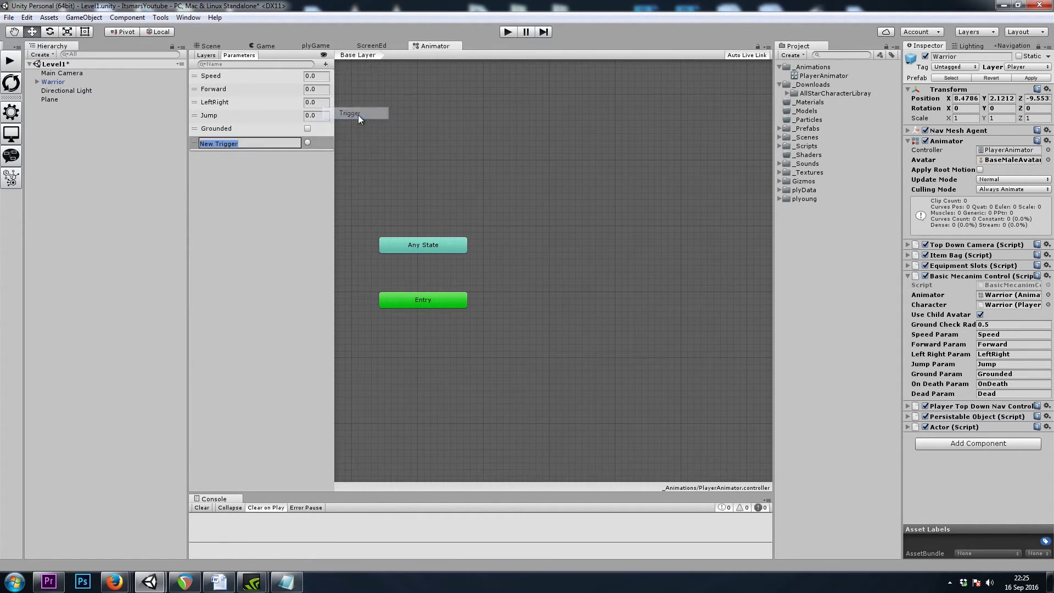
{"action": "type", "text": "OnDeath"}
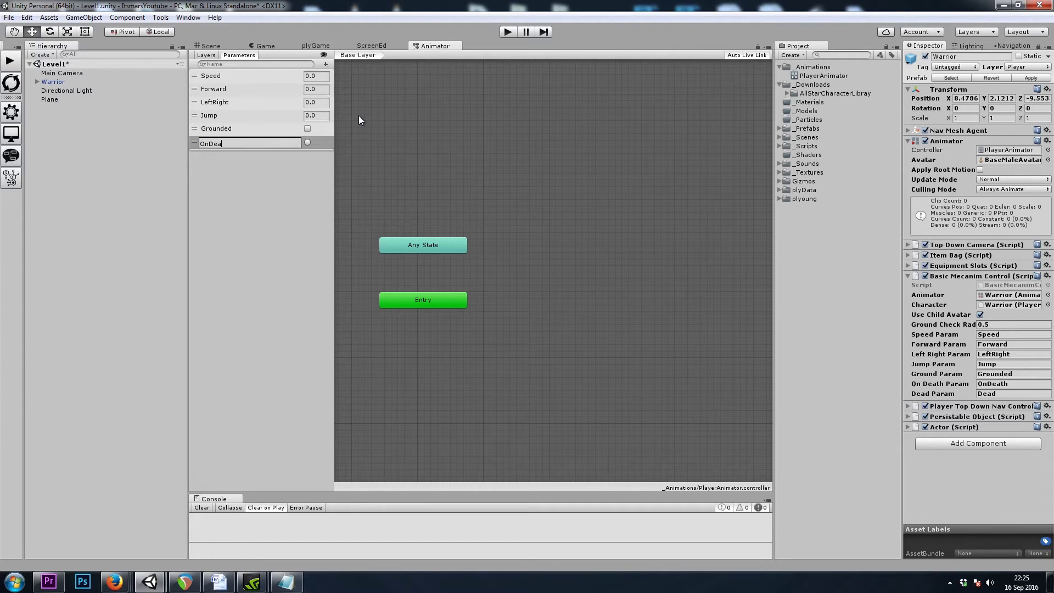
{"action": "key", "text": "Return"}
{"action": "left_click", "coordinate": [326, 64]}
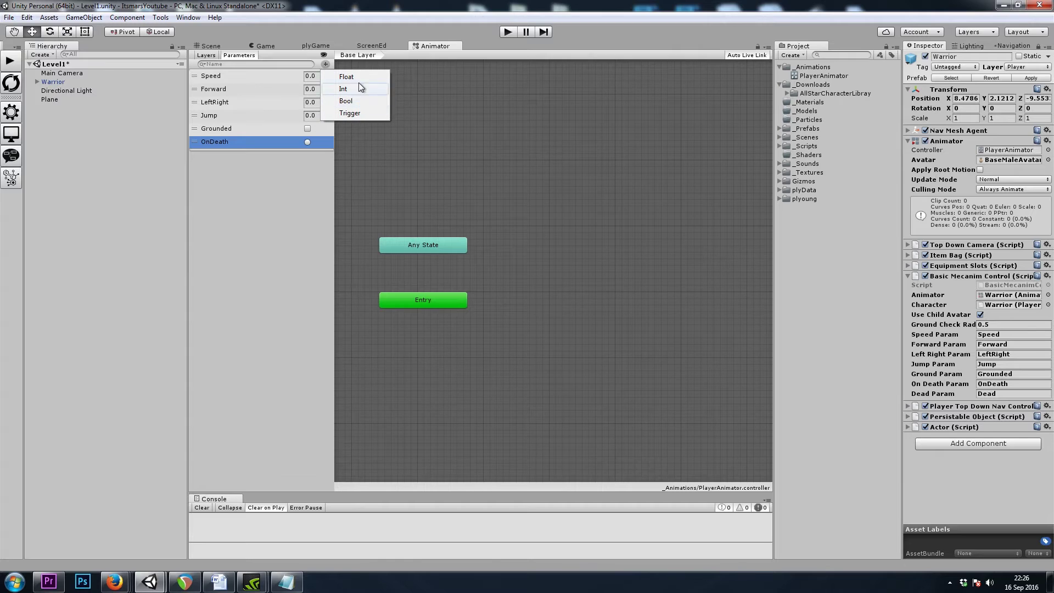
{"action": "left_click", "coordinate": [357, 102]}
{"action": "type", "text": "Dead"}
{"action": "key", "text": "Return"}
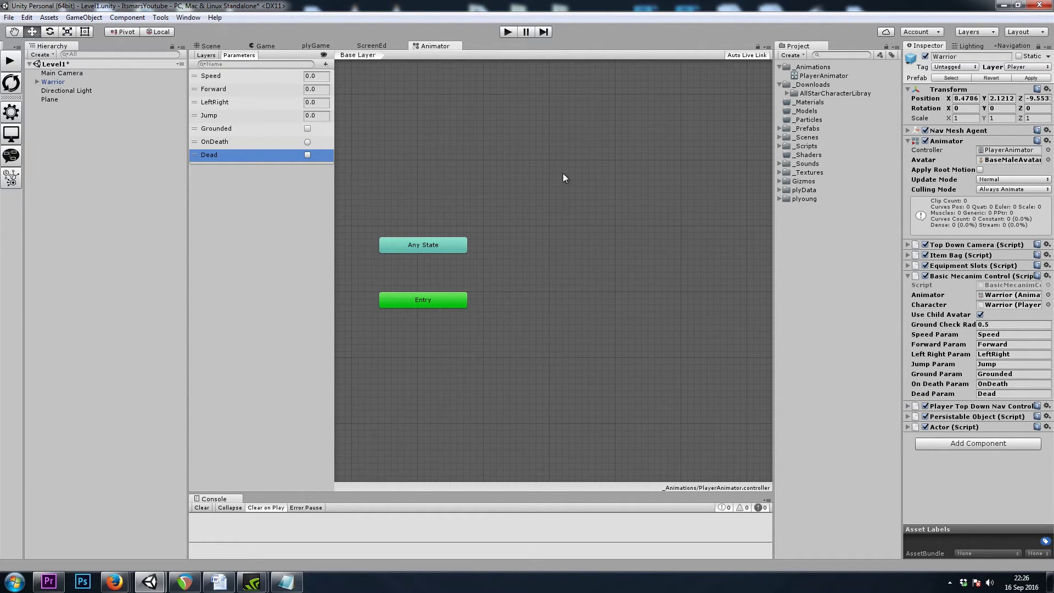
From RootAnimsMale, add 1HCombatIdle as the default state and a 1HCombatRunF state
{"action": "left_click", "coordinate": [788, 93]}
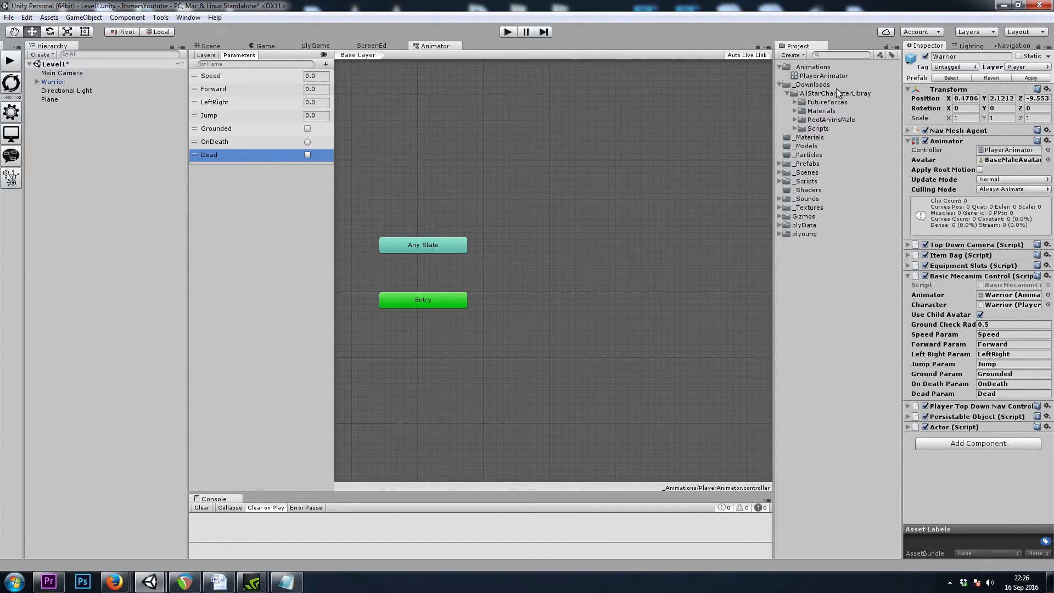
{"action": "left_click", "coordinate": [795, 120]}
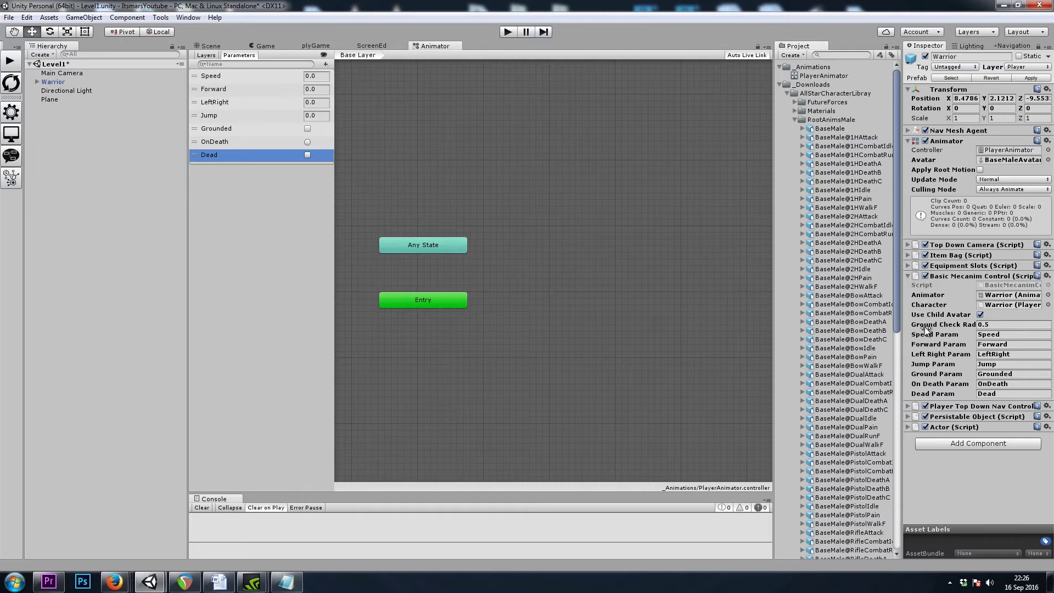
{"action": "scroll", "coordinate": [864, 370], "scroll_direction": "down", "scroll_amount": 9}
{"action": "scroll", "coordinate": [855, 404], "scroll_direction": "up", "scroll_amount": 9}
{"action": "left_click_drag", "start_coordinate": [774, 362], "coordinate": [760, 357]}
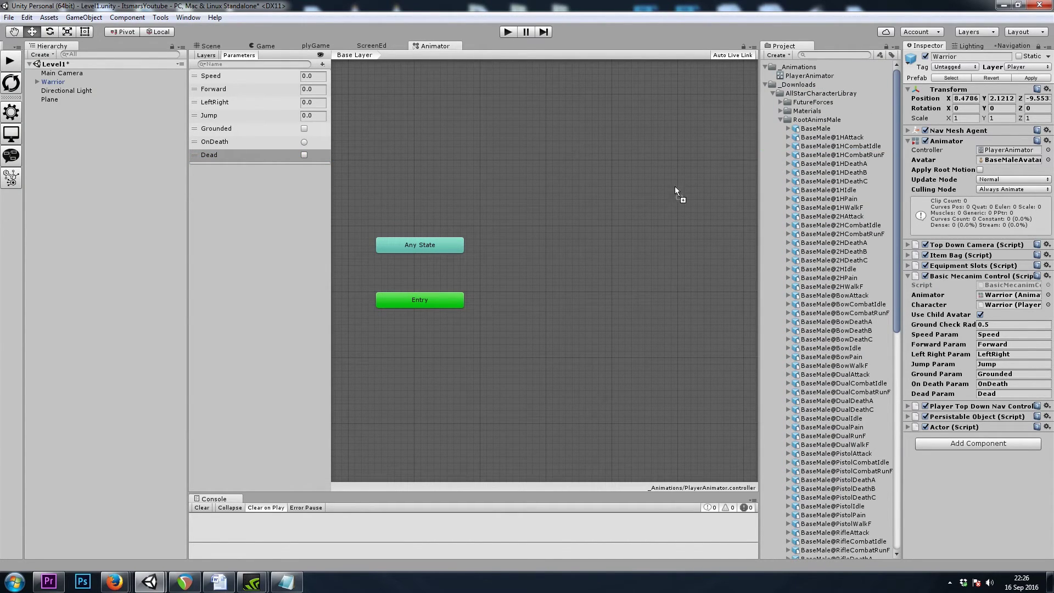
{"action": "left_click_drag", "start_coordinate": [525, 296], "coordinate": [530, 291]}
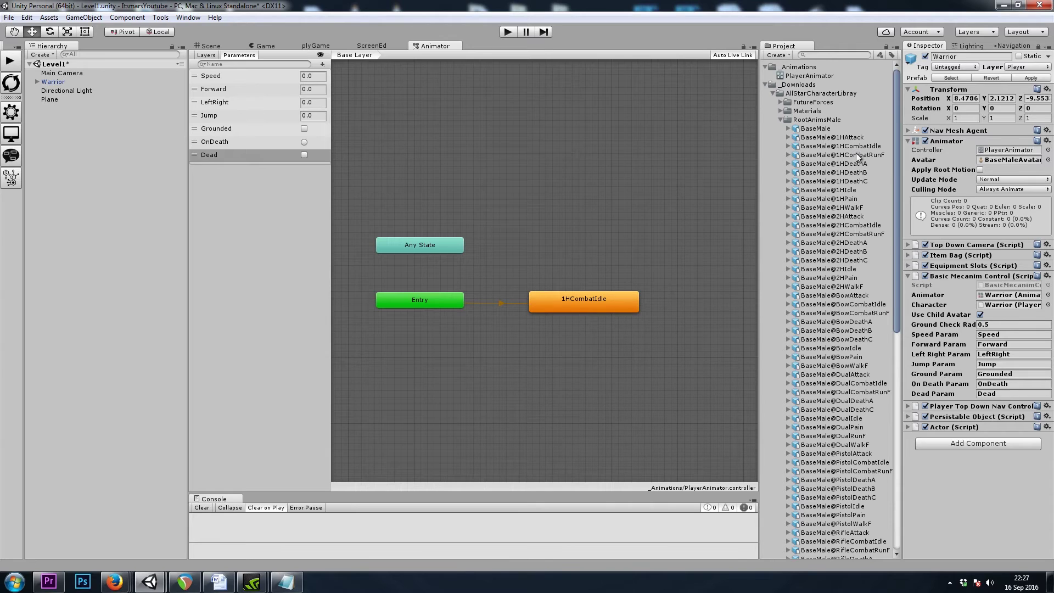
{"action": "left_click_drag", "start_coordinate": [848, 154], "coordinate": [572, 256]}
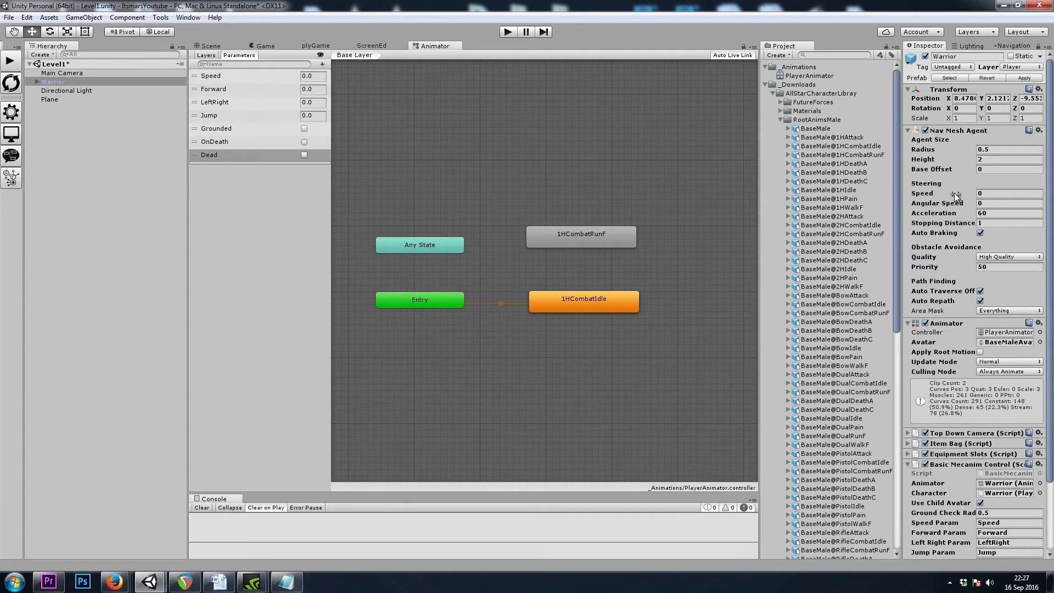
Compare Basic Mecanim Control's Speed and Forward names against the controller's Parameters list
{"action": "left_click", "coordinate": [952, 130]}
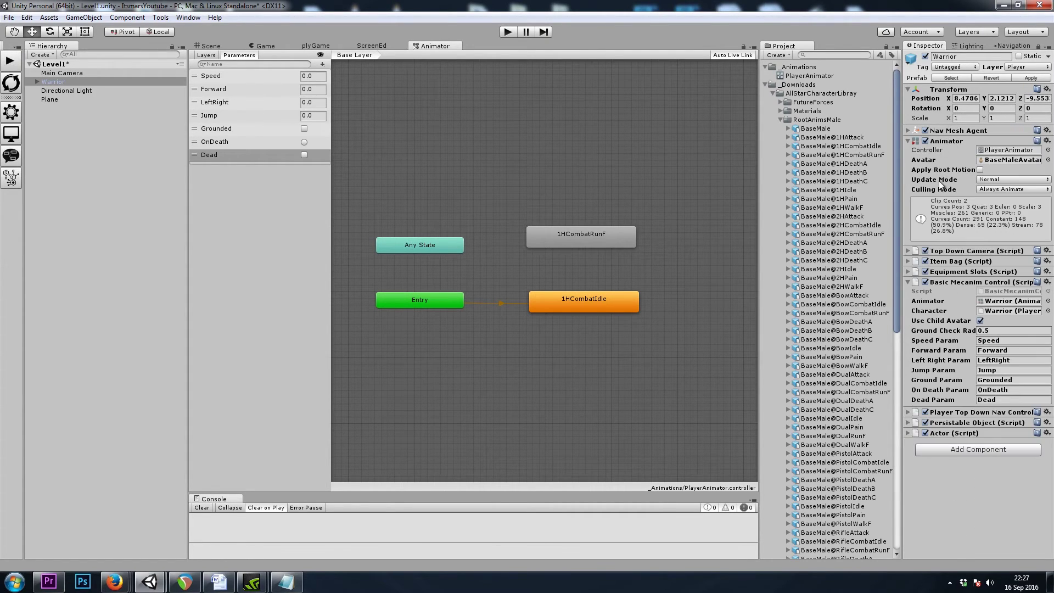
{"action": "left_click", "coordinate": [947, 131]}
{"action": "left_click", "coordinate": [955, 130]}
{"action": "left_click", "coordinate": [992, 340]}
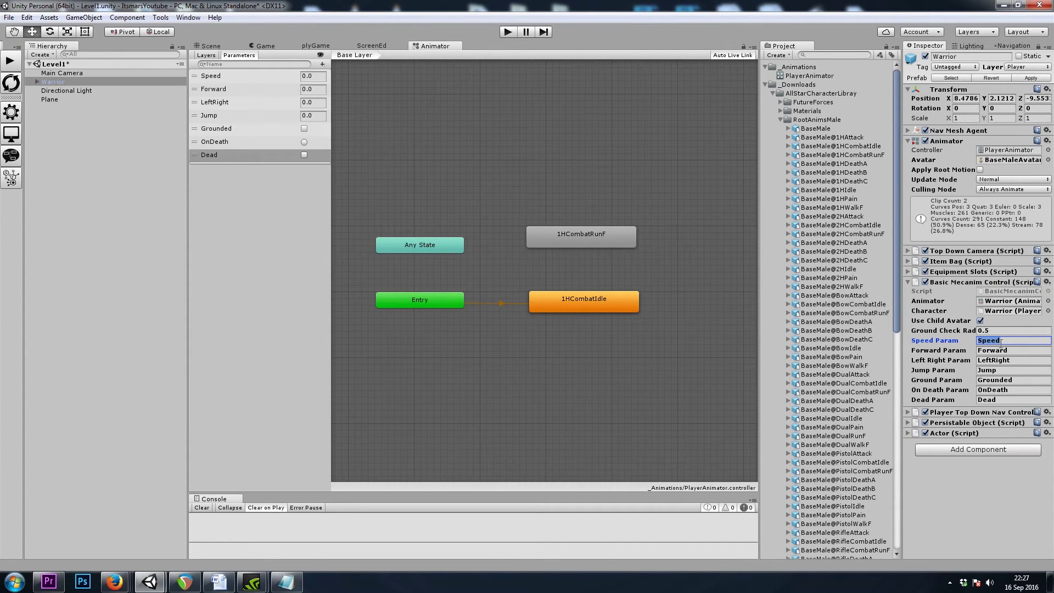
{"action": "left_click", "coordinate": [940, 352]}
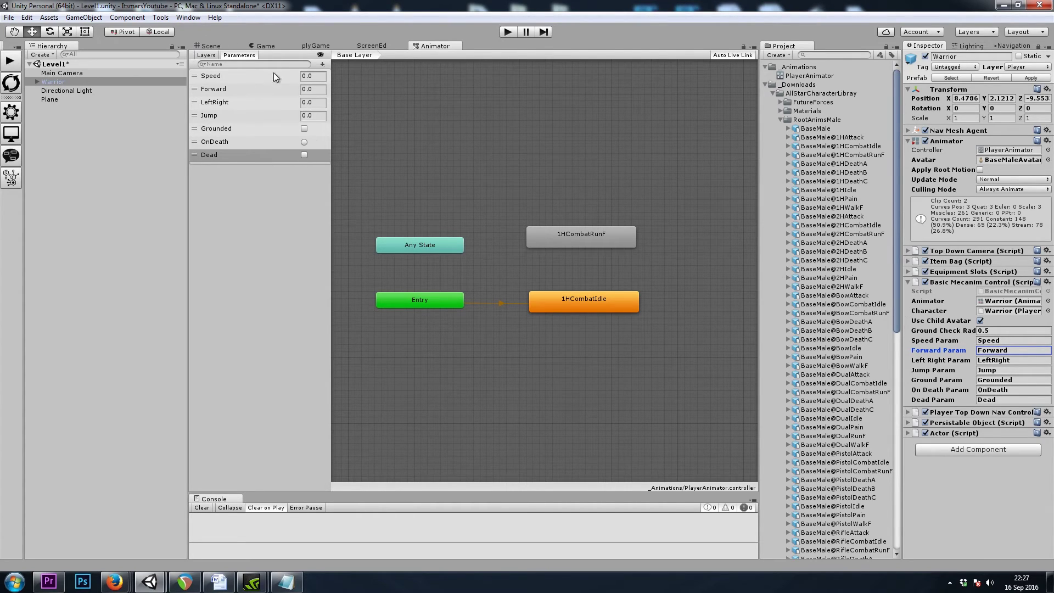
{"action": "left_click", "coordinate": [230, 76]}
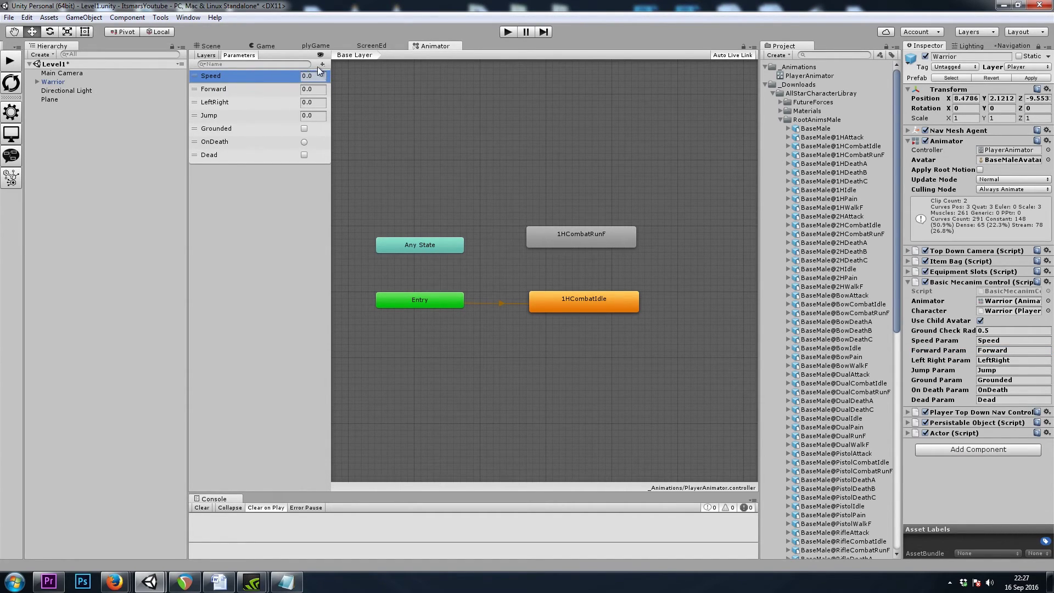
{"action": "left_click", "coordinate": [256, 88]}
{"action": "left_click", "coordinate": [243, 81]}
{"action": "left_click", "coordinate": [236, 90]}
{"action": "left_click", "coordinate": [246, 77]}
Make a transition from 1HCombatIdle to 1HCombatRunF and select it
{"action": "left_click", "coordinate": [590, 305]}
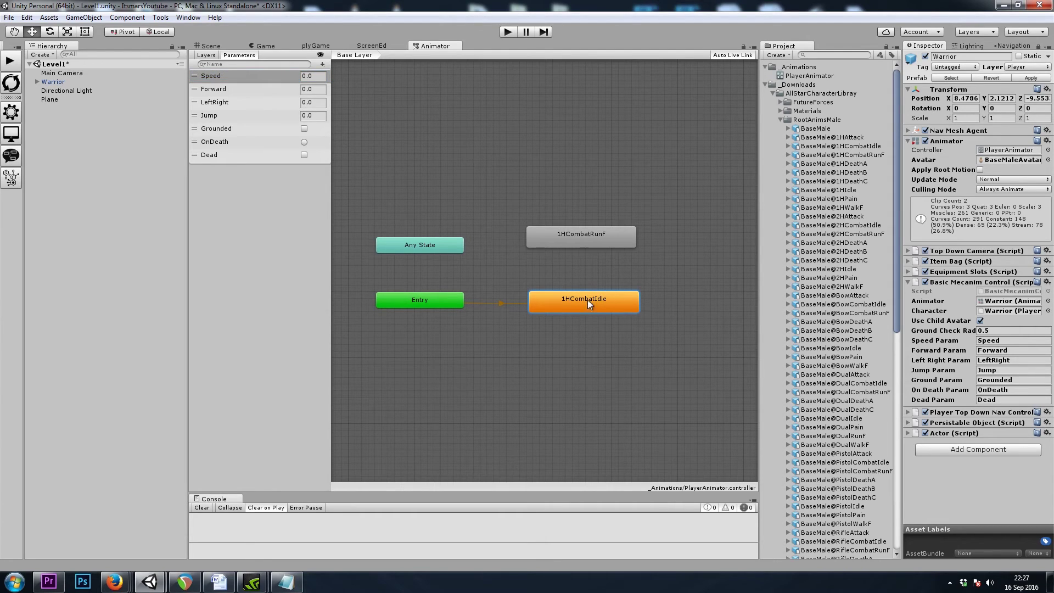
{"action": "left_click", "coordinate": [598, 239]}
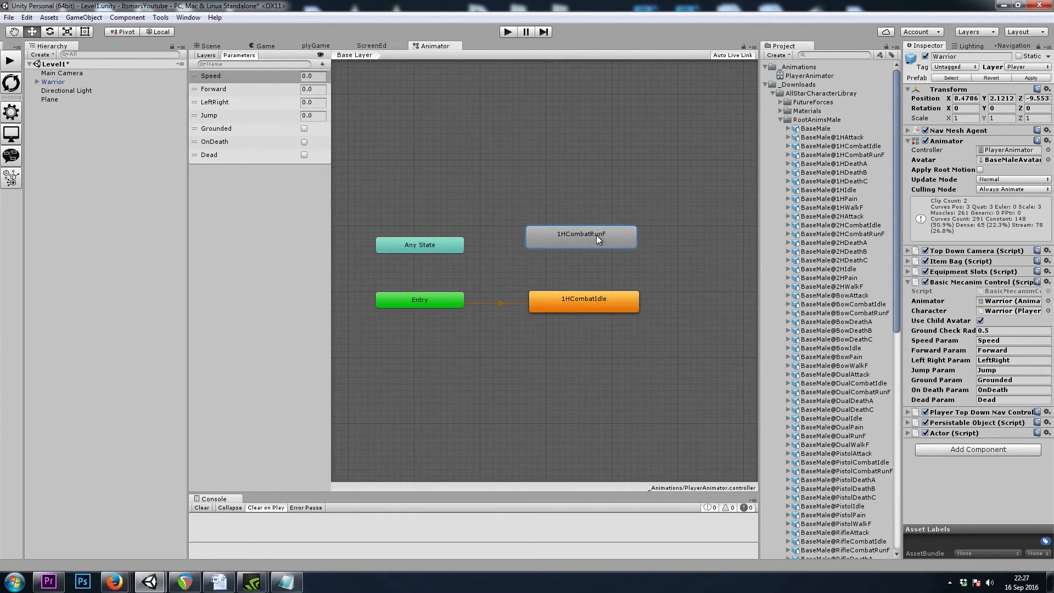
{"action": "right_click", "coordinate": [614, 298]}
{"action": "left_click", "coordinate": [659, 304]}
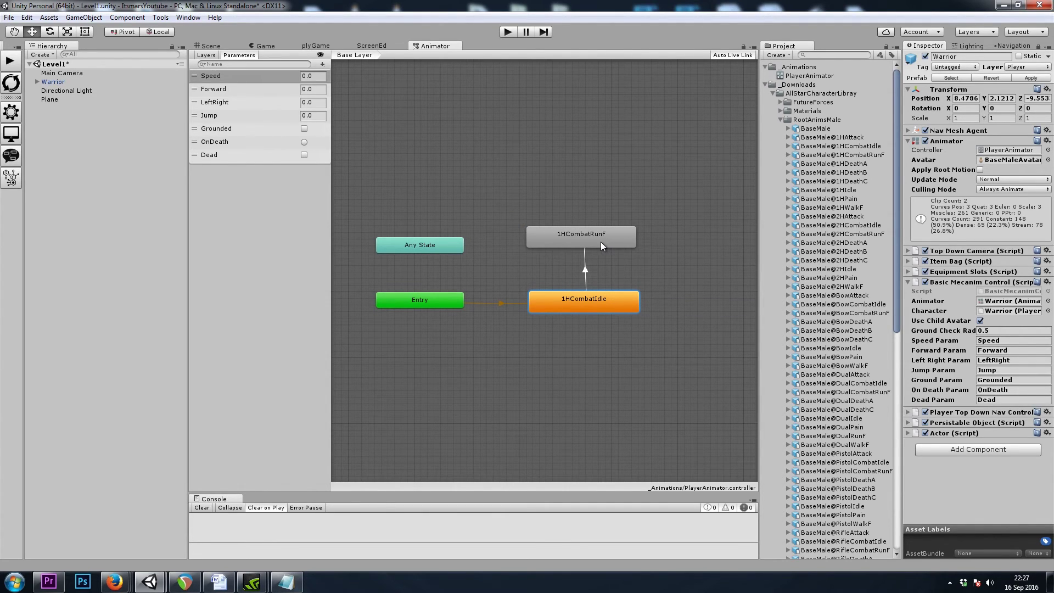
{"action": "left_click", "coordinate": [586, 272]}
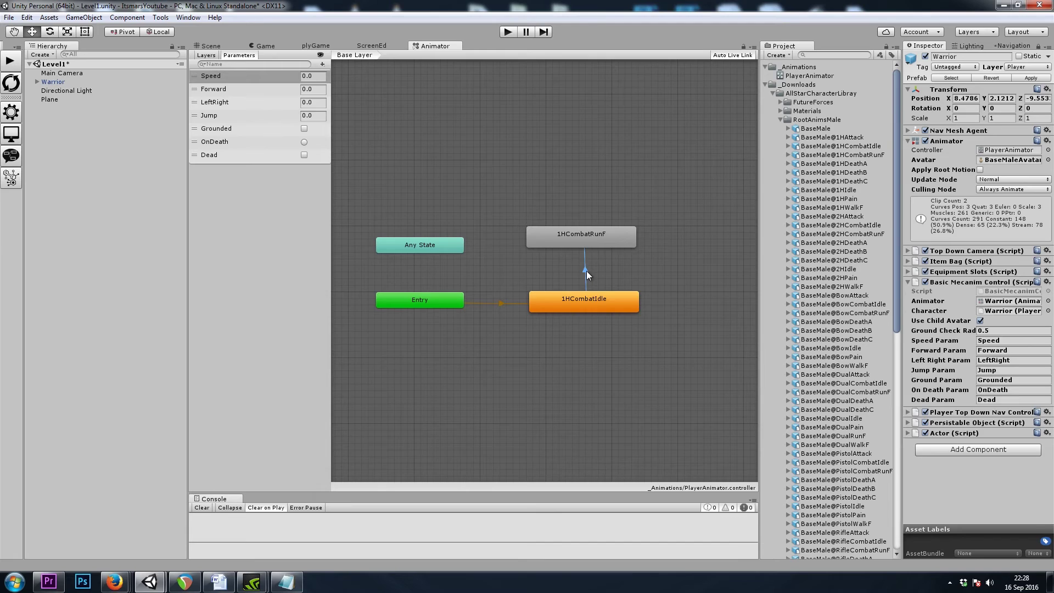
{"action": "left_click", "coordinate": [1038, 46]}
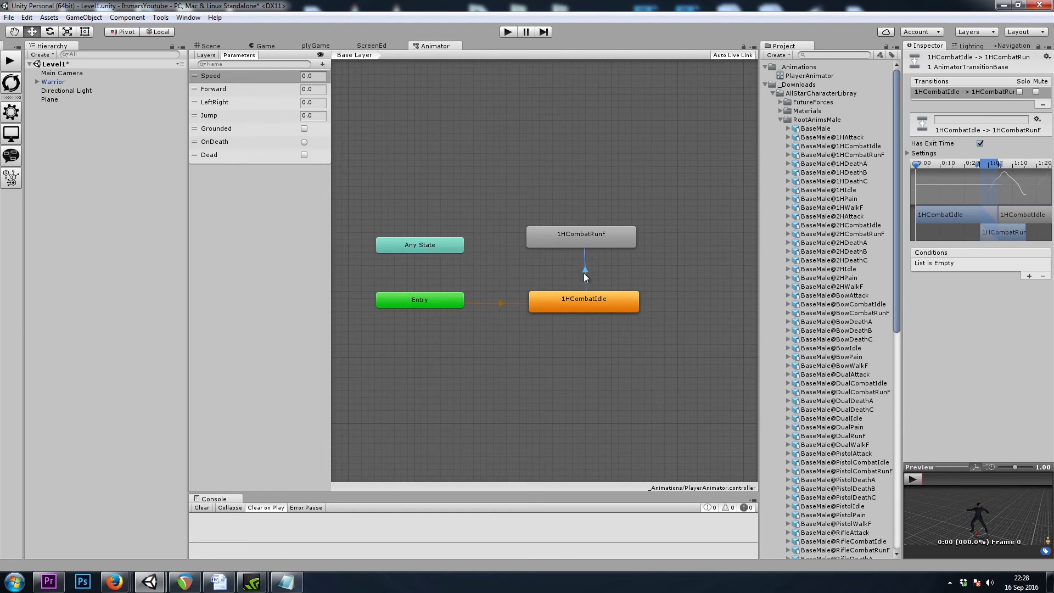
Give the idle-to-run transition a Speed Greater 0.1 condition with Has Exit Time off
{"action": "left_click", "coordinate": [1029, 275]}
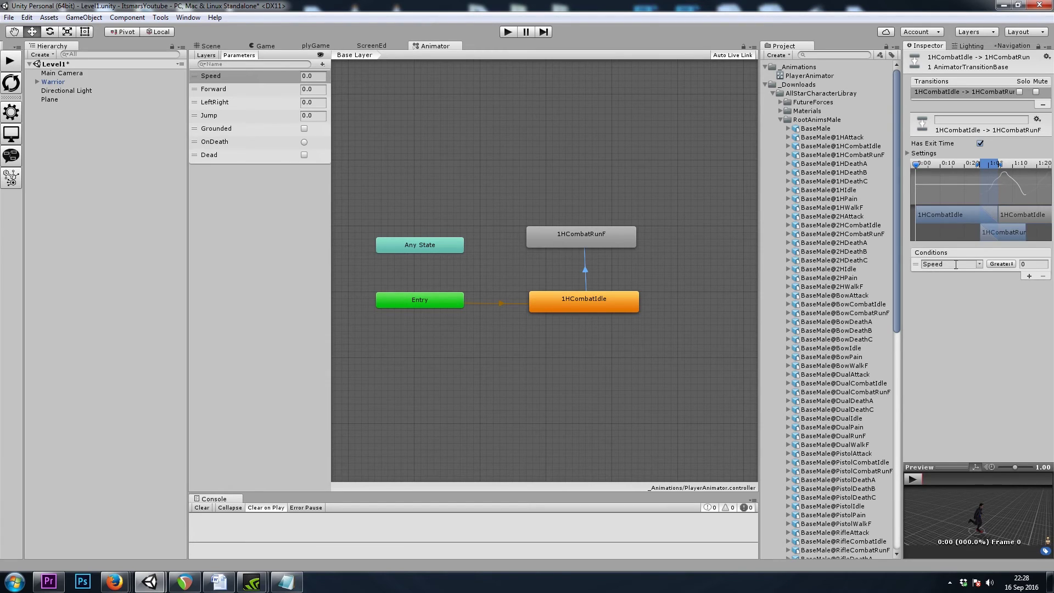
{"action": "left_click", "coordinate": [1021, 265]}
{"action": "type", "text": "0.1"}
{"action": "left_click", "coordinate": [980, 144]}
{"action": "left_click", "coordinate": [980, 144]}
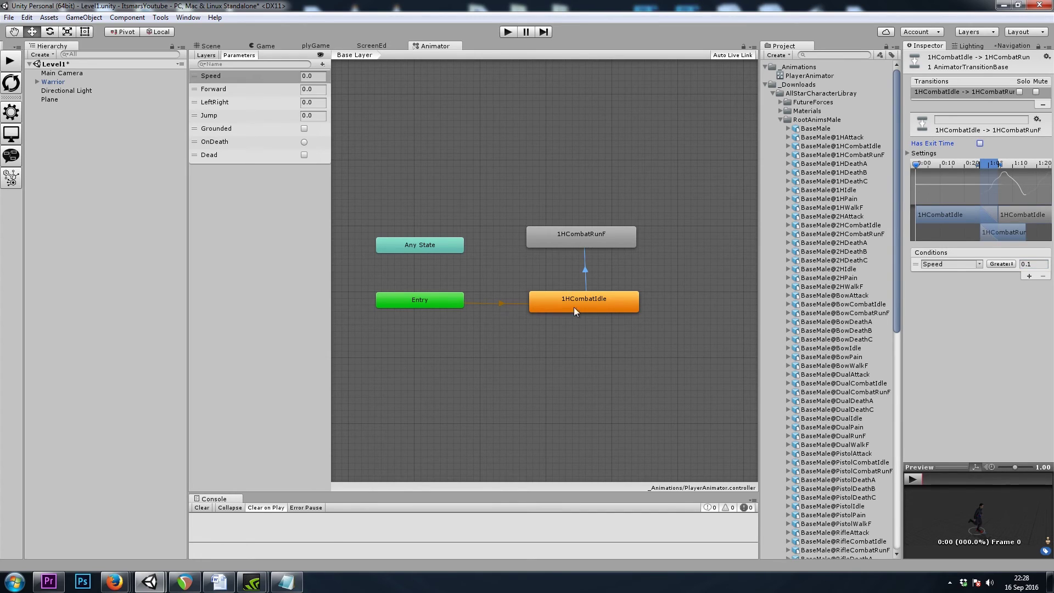
{"action": "left_click", "coordinate": [586, 270]}
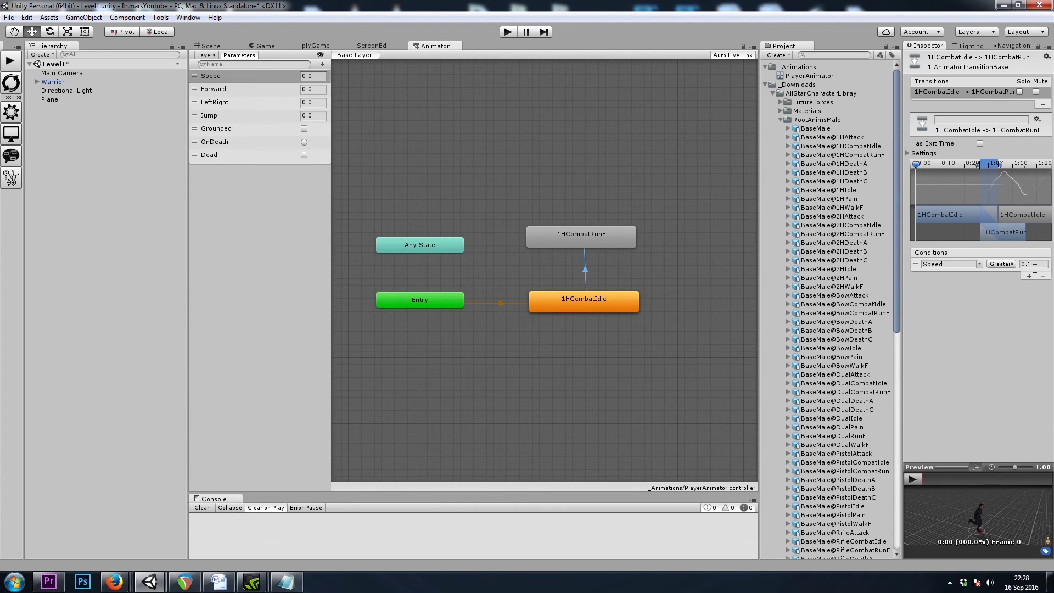
Make a transition from 1HCombatRunF back to 1HCombatIdle and select it
{"action": "right_click", "coordinate": [576, 236]}
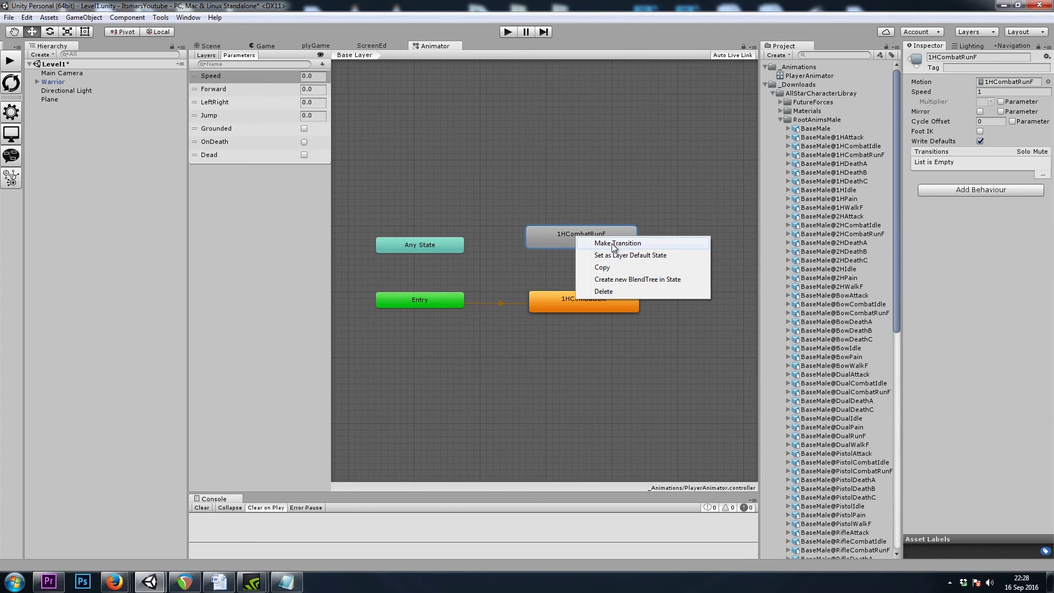
{"action": "left_click", "coordinate": [612, 243]}
{"action": "left_click", "coordinate": [566, 305]}
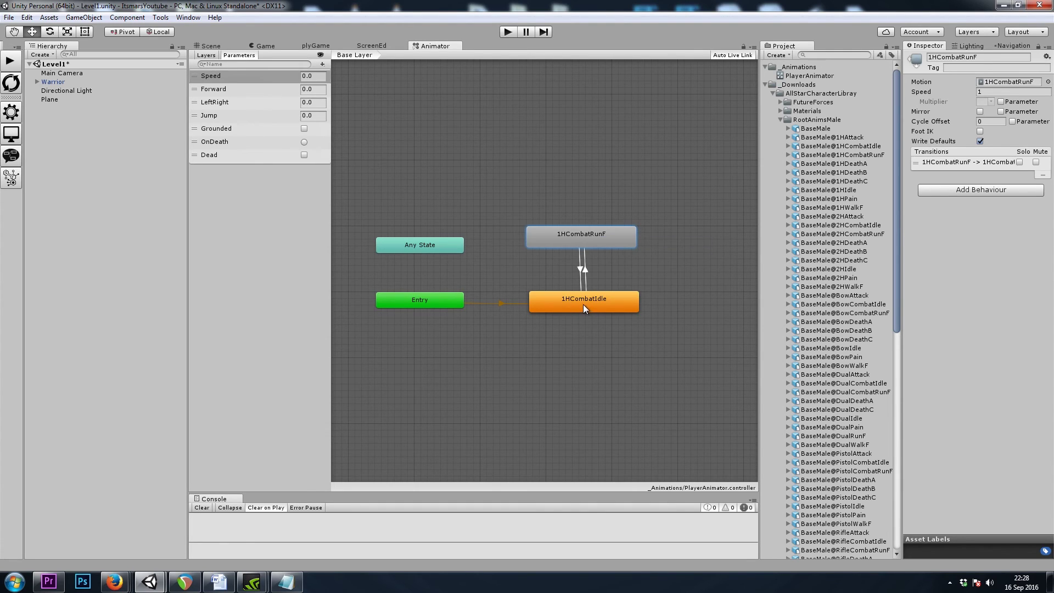
{"action": "left_click", "coordinate": [580, 284]}
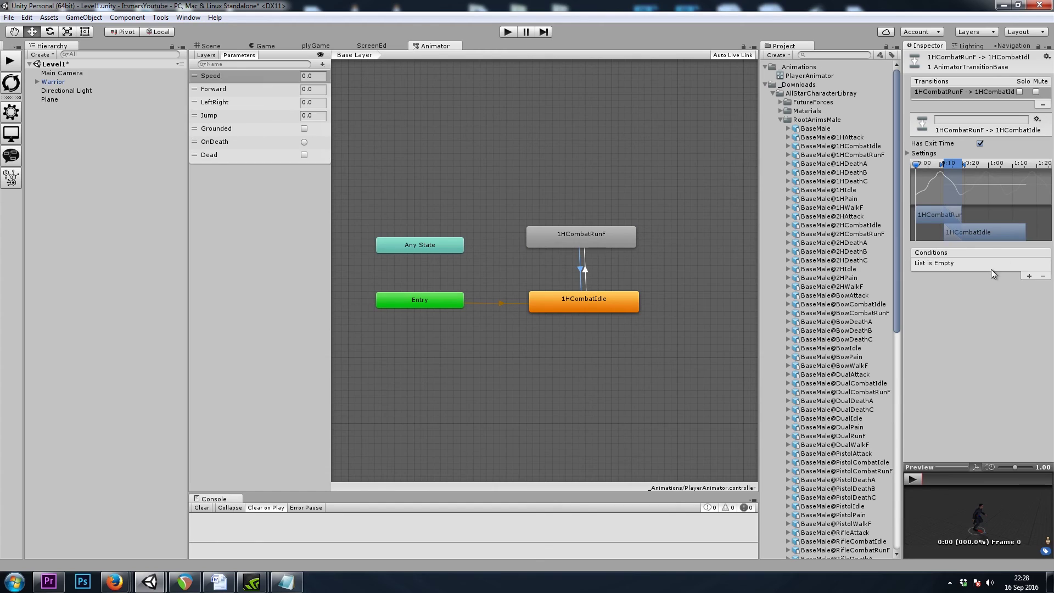
Give the run-to-idle transition a Speed Less 0.1 condition with Has Exit Time off
{"action": "left_click", "coordinate": [1030, 276]}
{"action": "left_click", "coordinate": [1004, 265]}
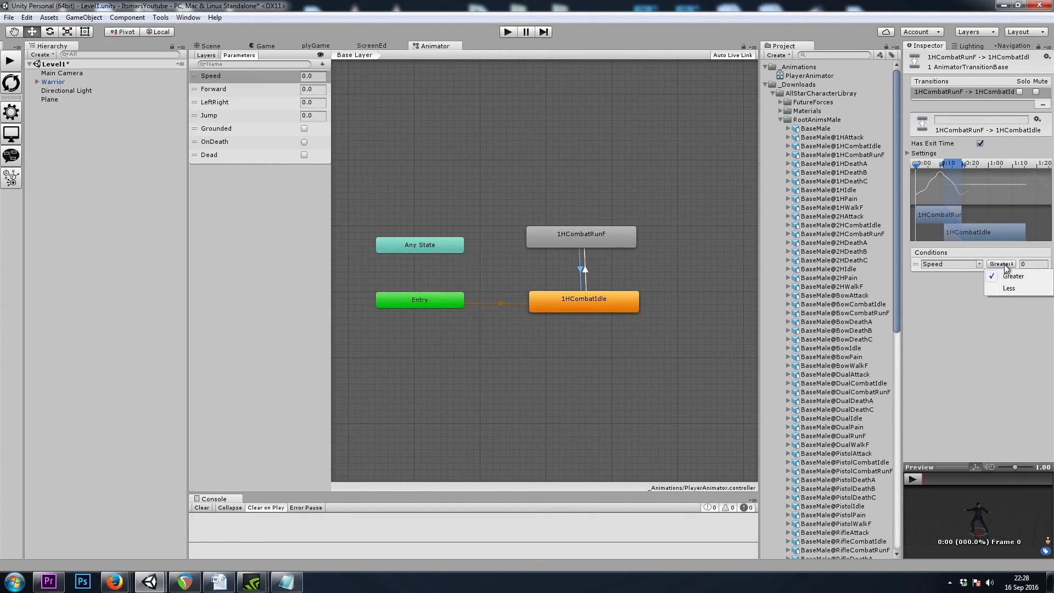
{"action": "left_click", "coordinate": [1009, 288]}
{"action": "key", "text": "Tab"}
{"action": "type", "text": ".1"}
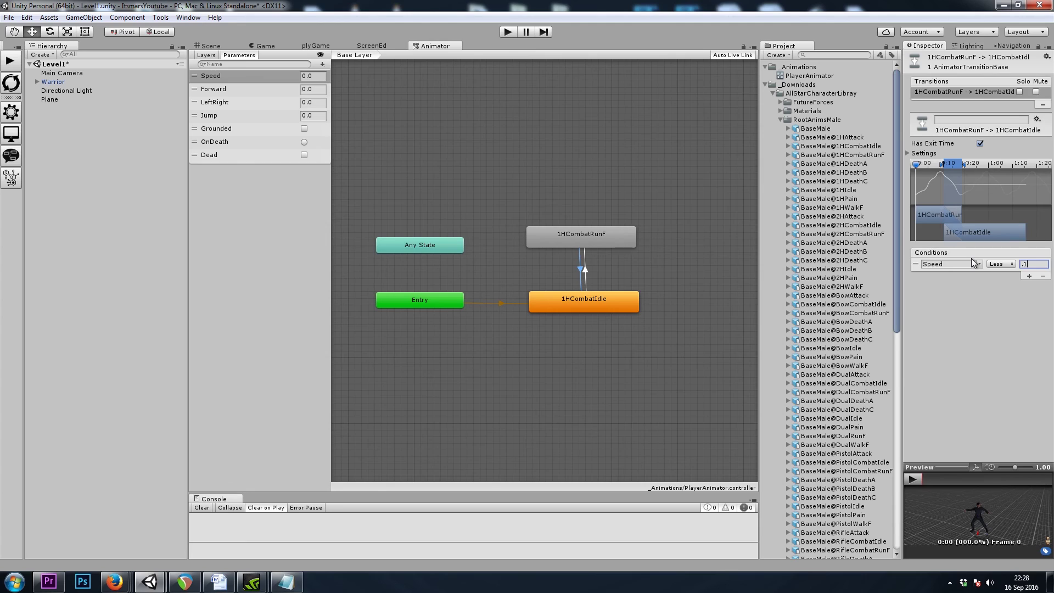
{"action": "key", "text": "Return"}
{"action": "left_click", "coordinate": [980, 144]}
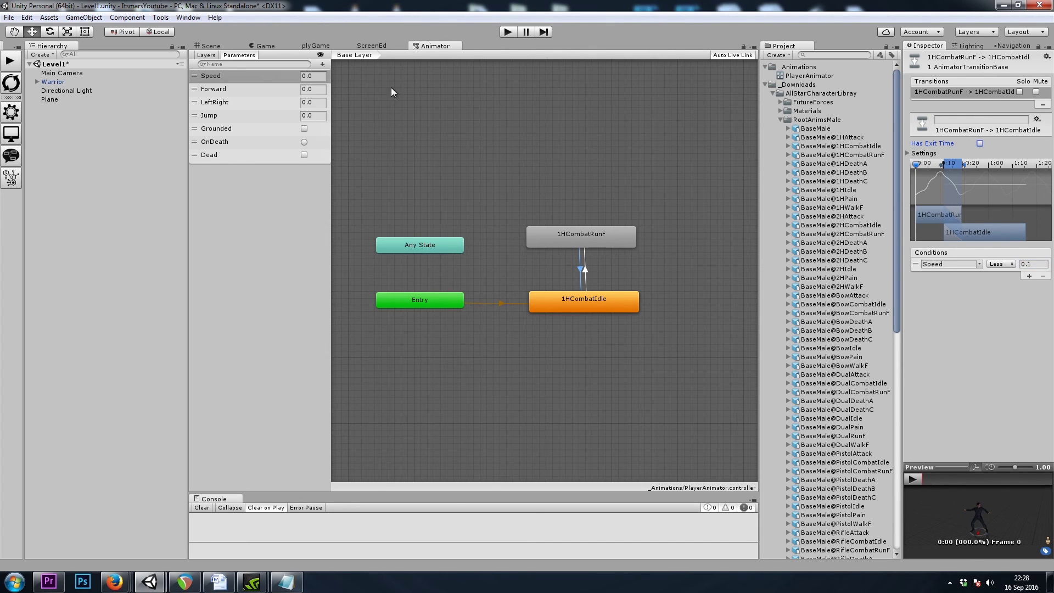
Return to the Scene view and start play mode to test the animated Warrior
{"action": "left_click", "coordinate": [210, 47]}
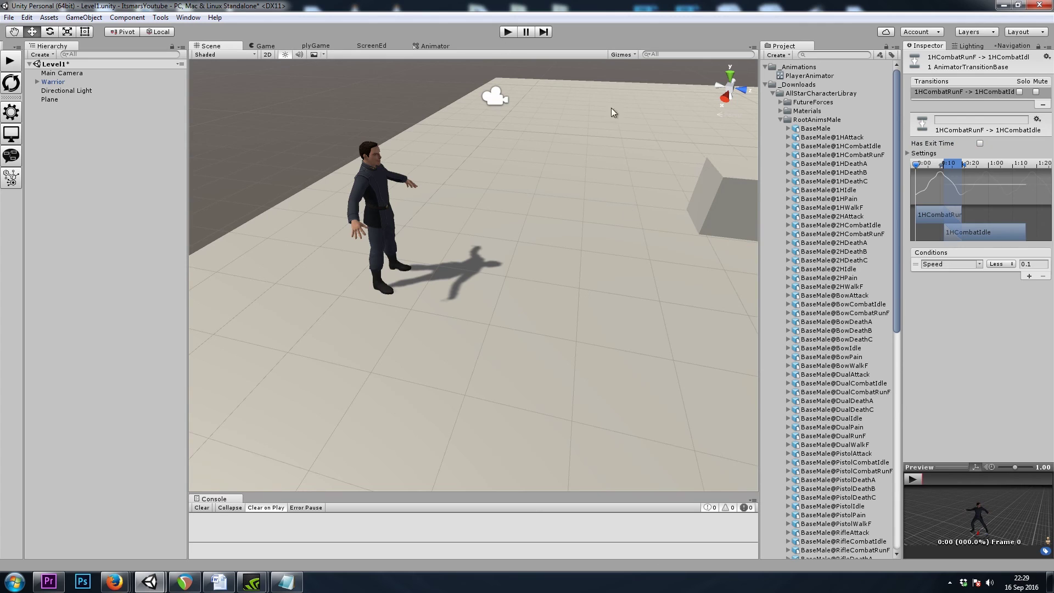
{"action": "left_click", "coordinate": [509, 33]}
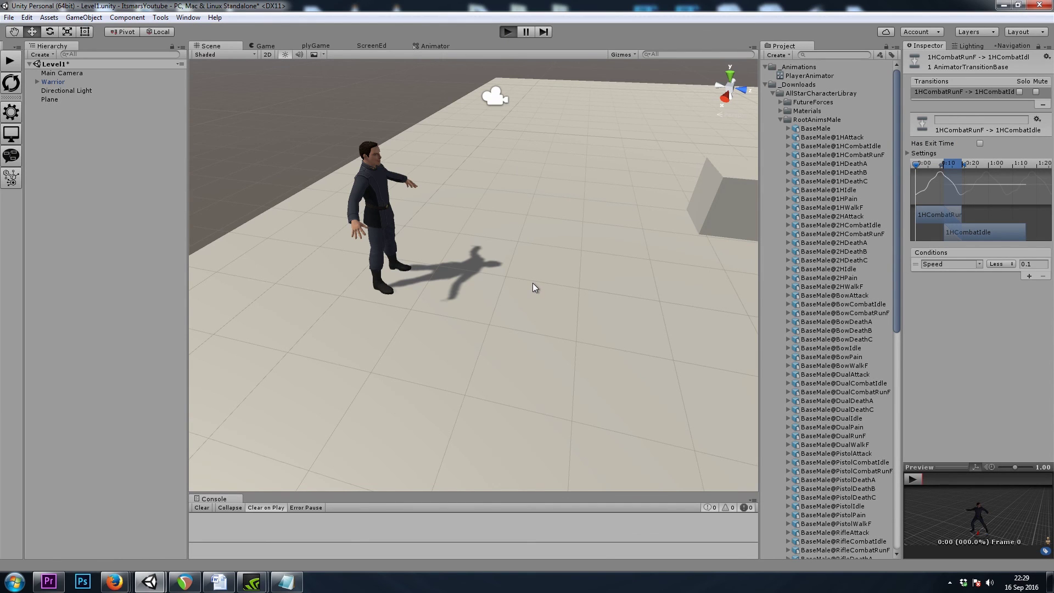